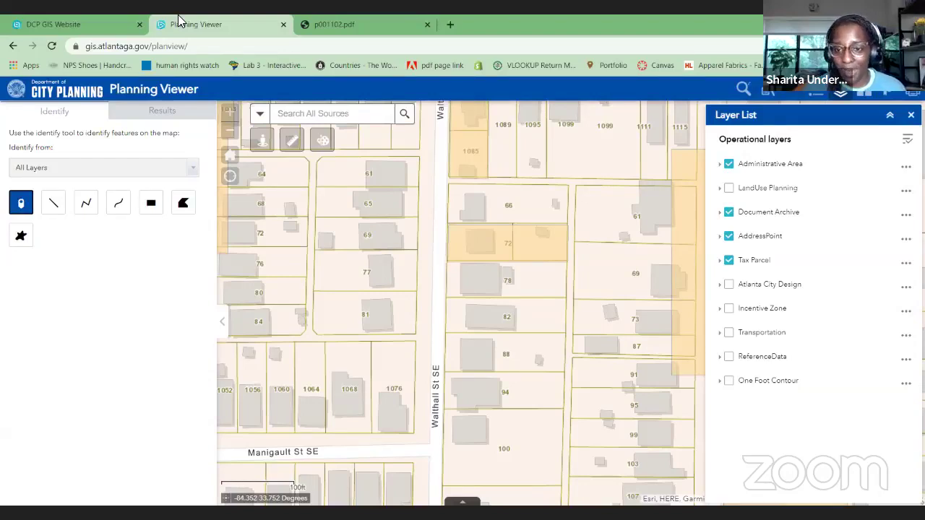
Show the layer list and turn on the Land Lot Index layer within Administrative Area.
left_click(850, 95)
right_click(847, 92)
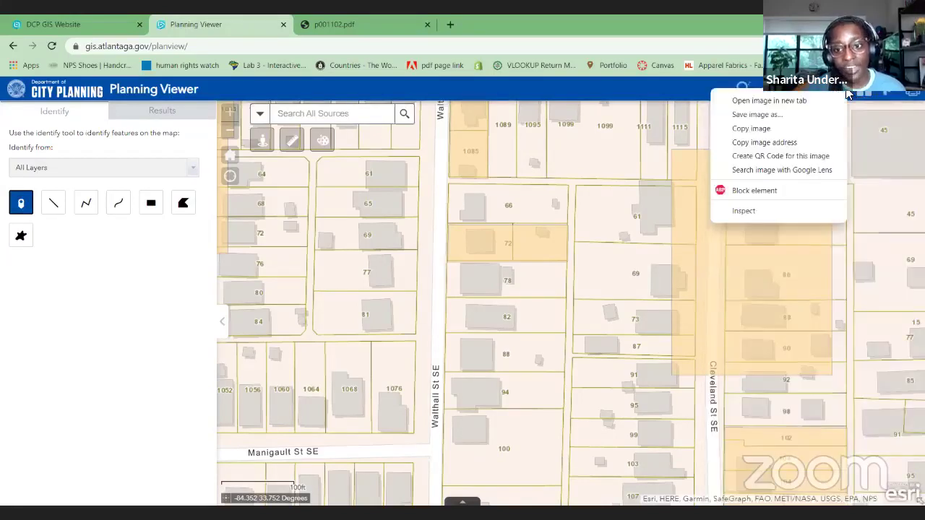
left_click(838, 92)
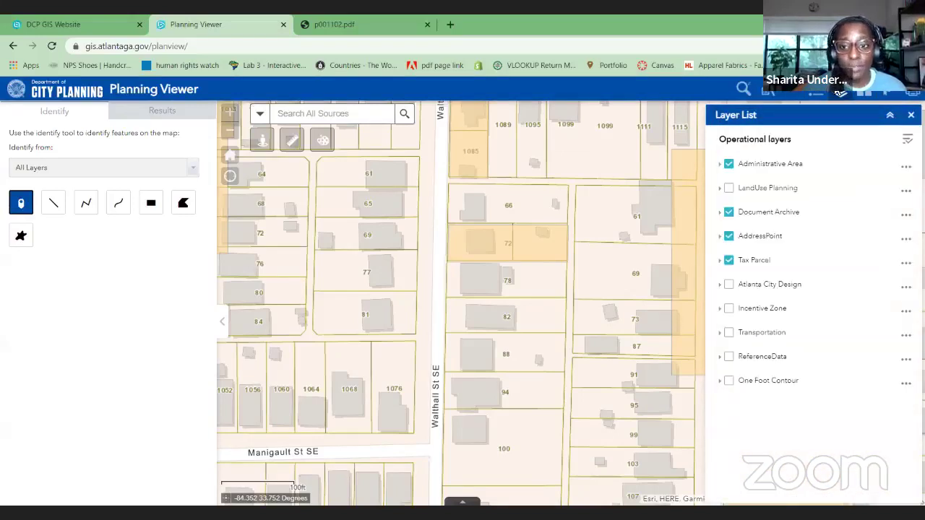
left_click(722, 166)
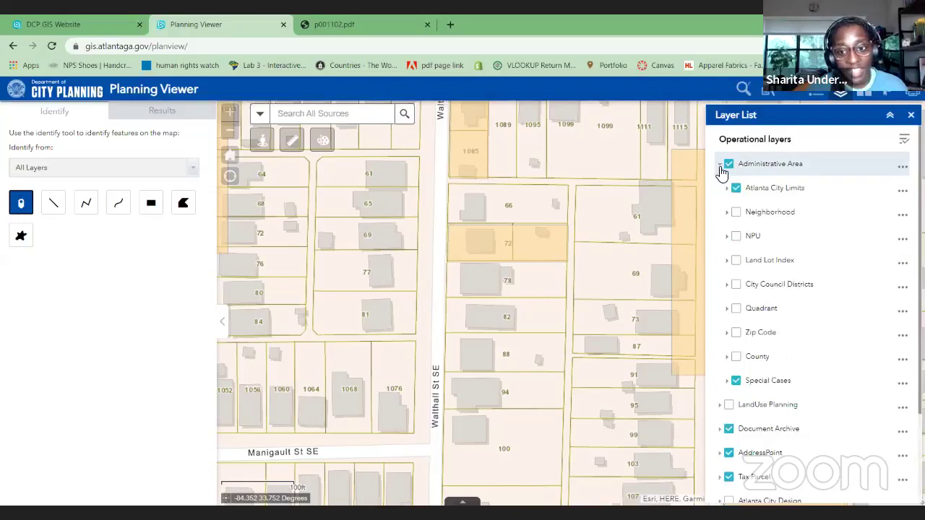
right_click(737, 265)
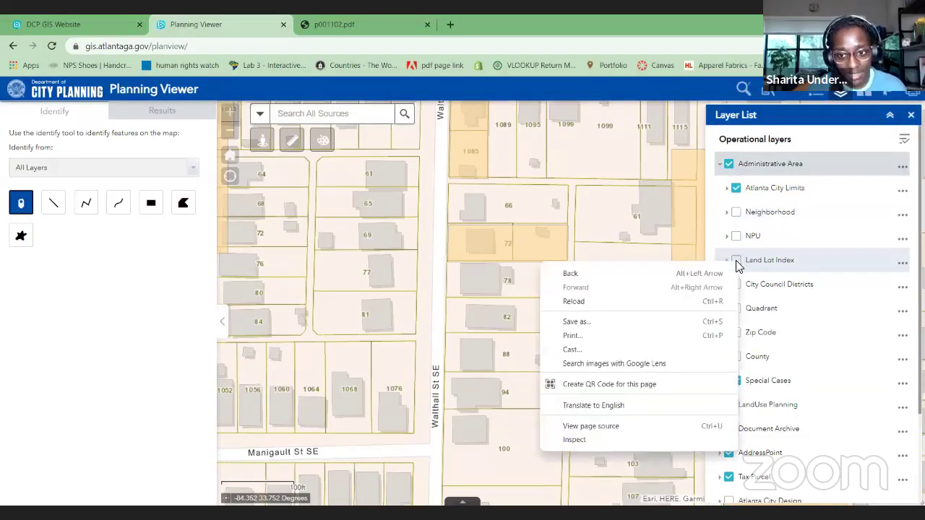
left_click(734, 262)
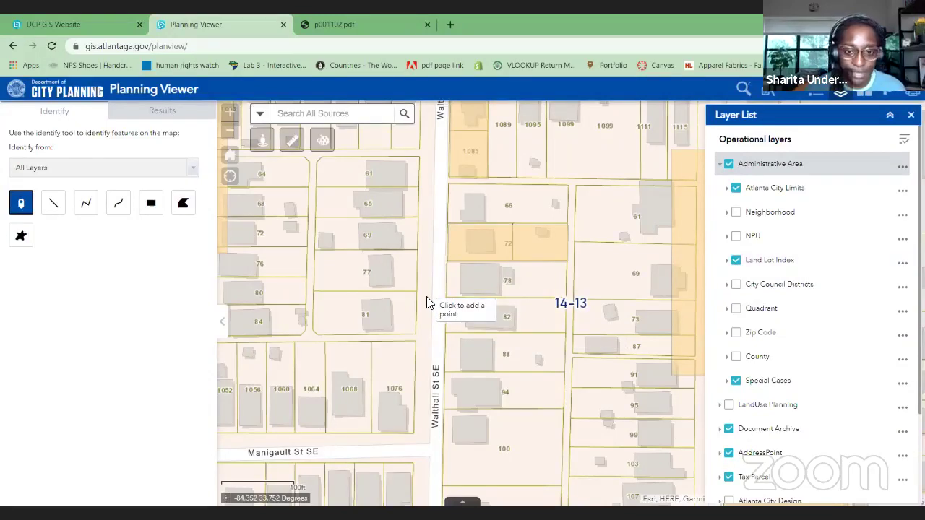
Identify the highlighted parcel on the east side of Walthall St SE and open its land lot's Cadastral PDF.
left_click(468, 251)
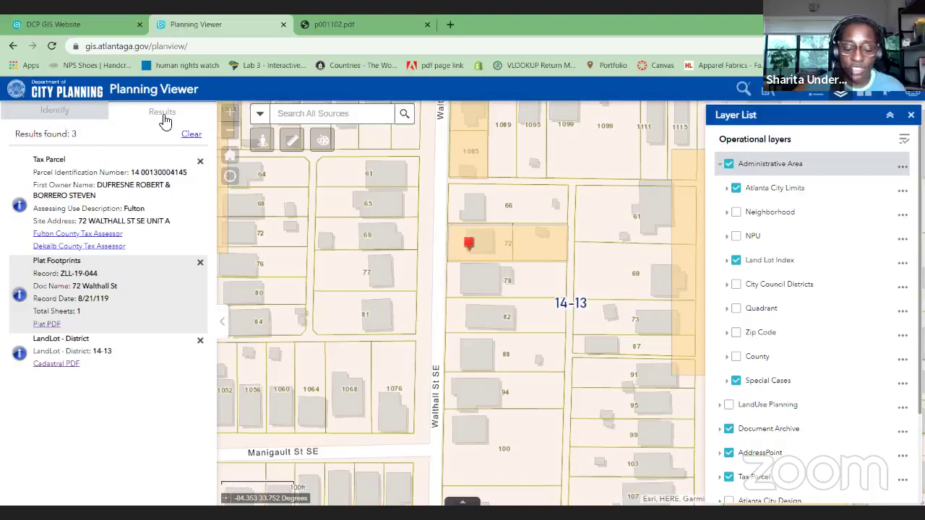
left_click(63, 365)
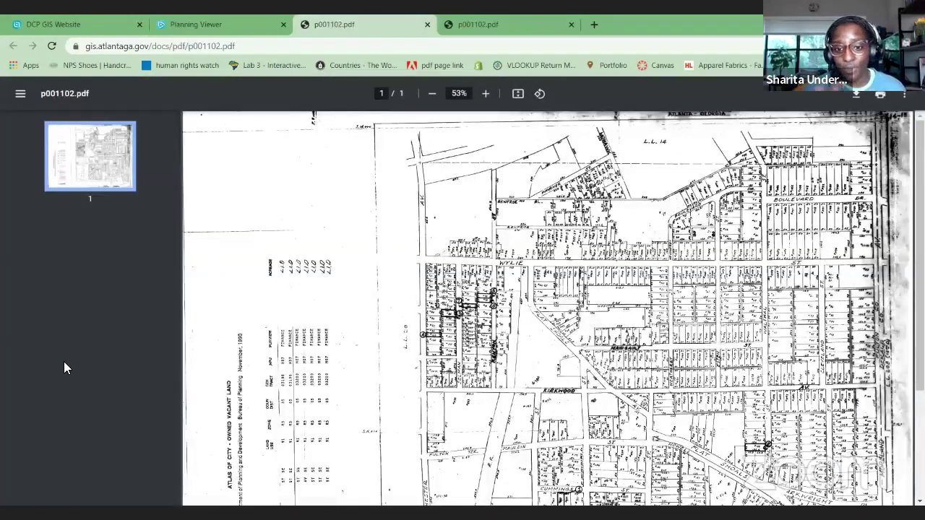
left_click(218, 21)
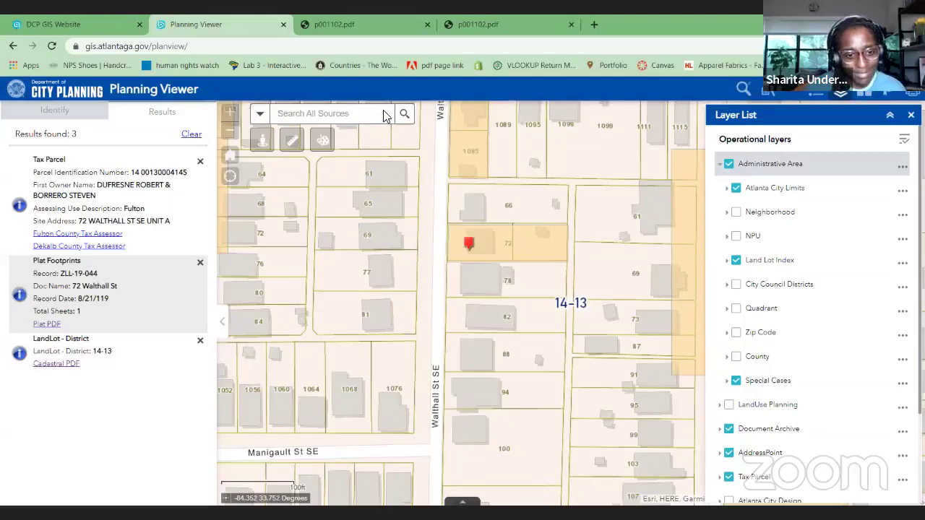
Examine the lot dimensions along Walthall Street on the cadastral map p001102.pdf.
left_click(337, 24)
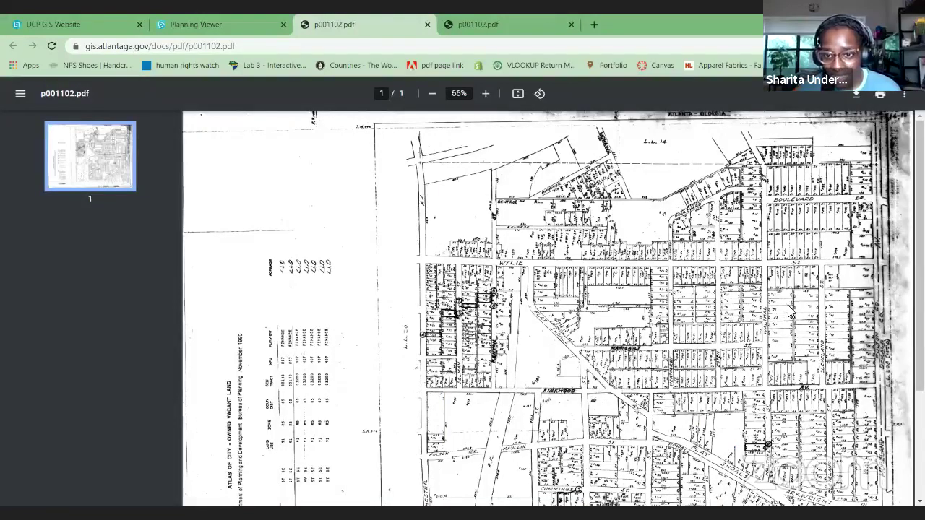
scroll(791, 311, "up", 5)
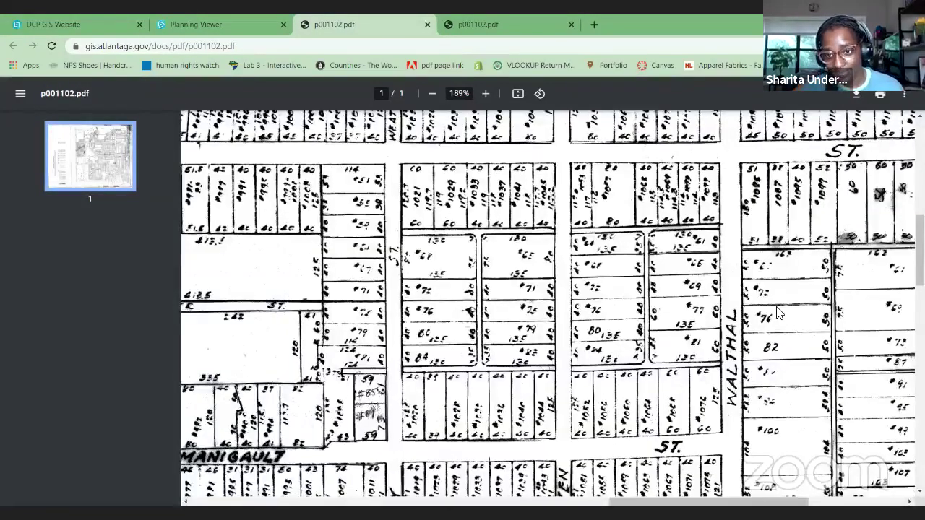
scroll(779, 312, "up", 2)
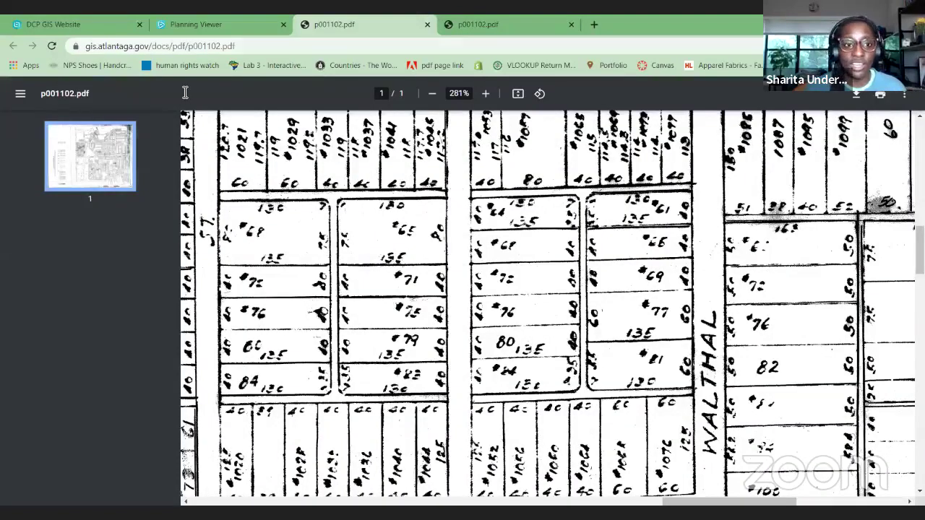
Return to the Planning Viewer and turn off the Document Archive layer.
left_click(228, 20)
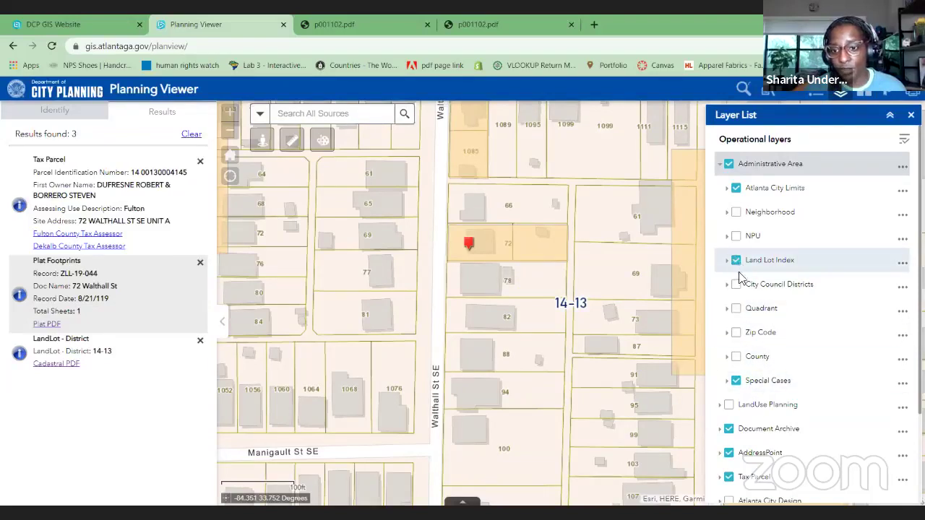
right_click(728, 429)
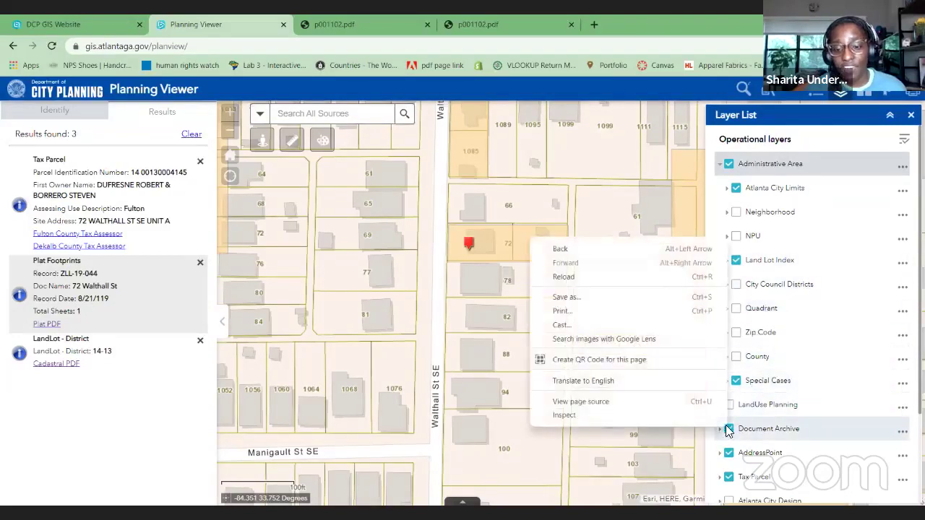
left_click(728, 430)
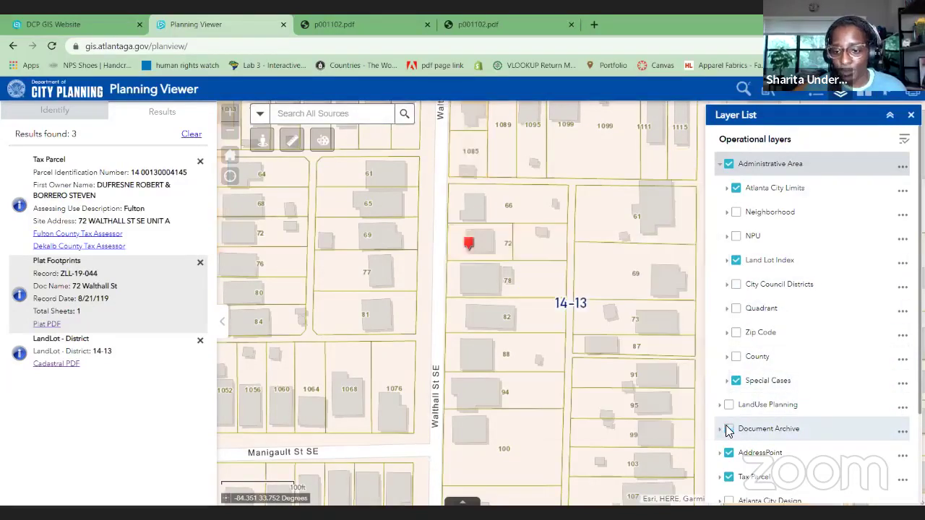
Measure the identified parcel's frontage along Walthall St SE in Feet (US) and compare it with the cadastral map.
left_click(291, 145)
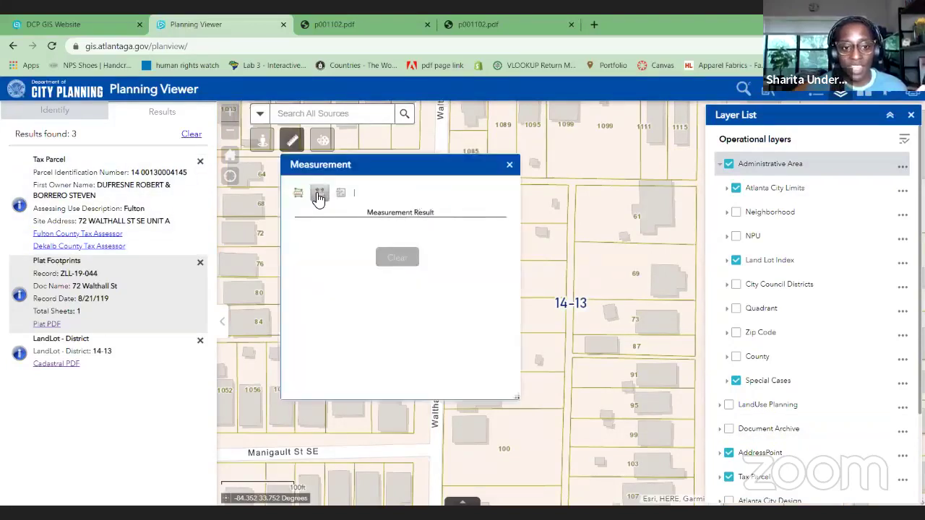
left_click(319, 197)
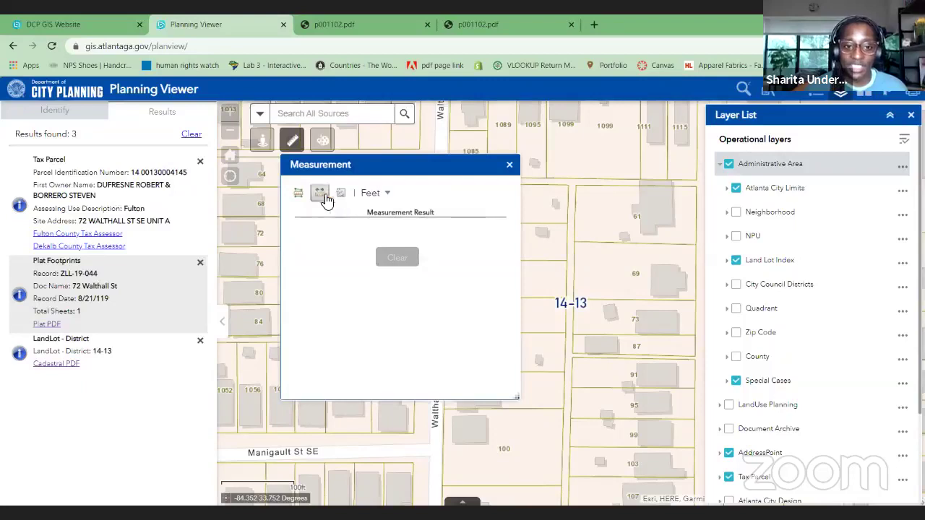
left_click(390, 195)
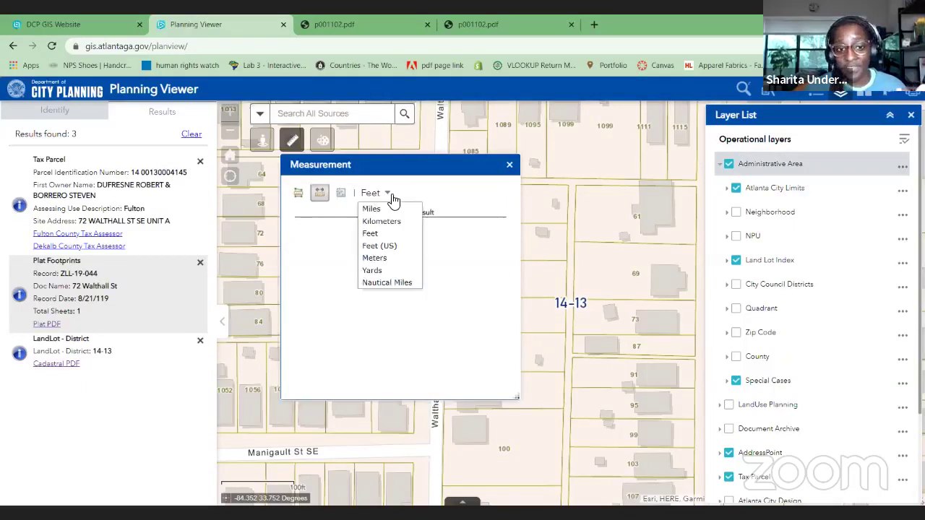
left_click(387, 247)
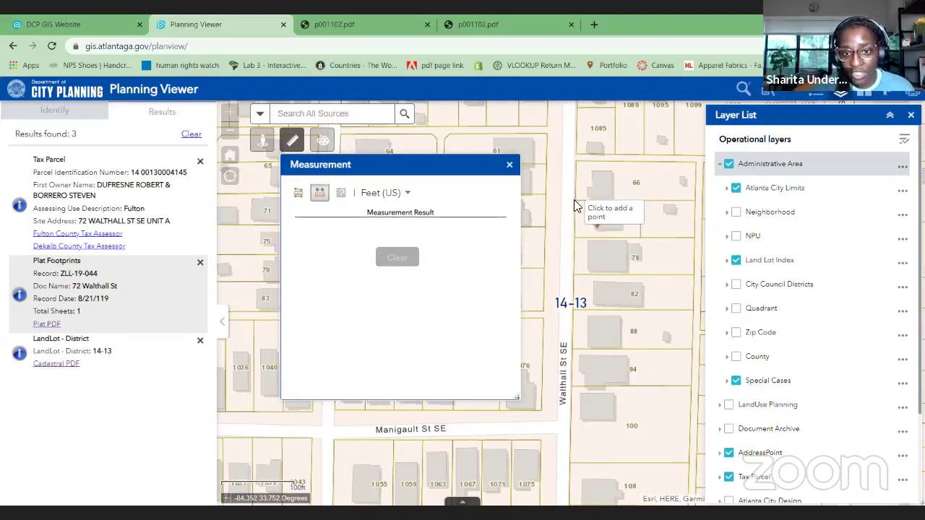
left_click(574, 199)
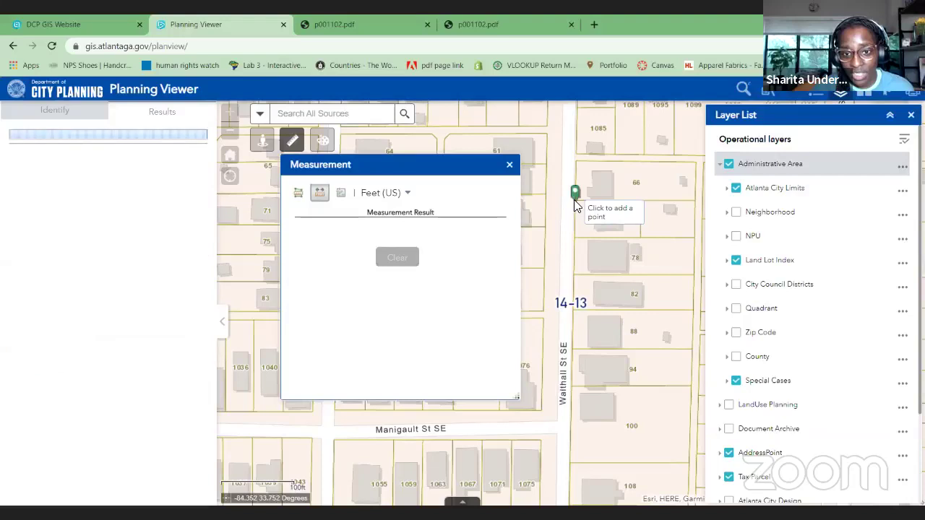
left_click(575, 237)
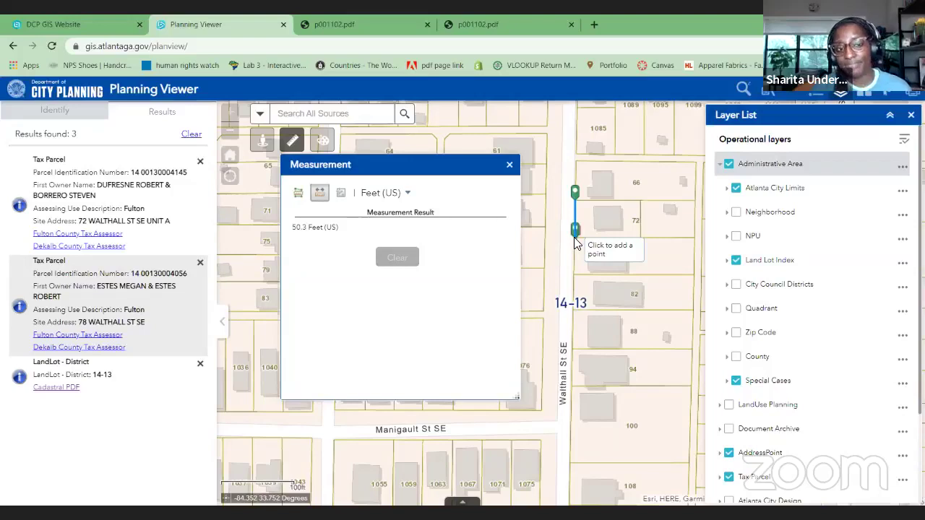
left_click(357, 20)
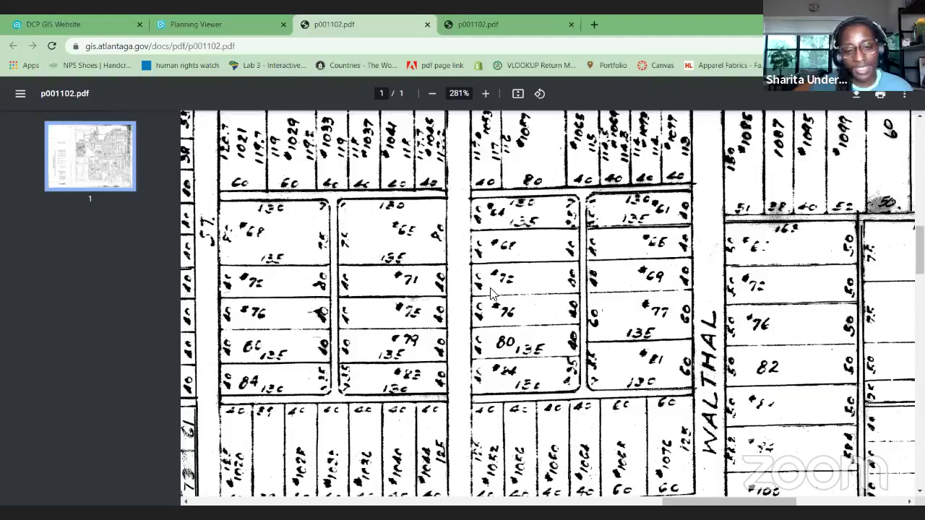
left_click(182, 22)
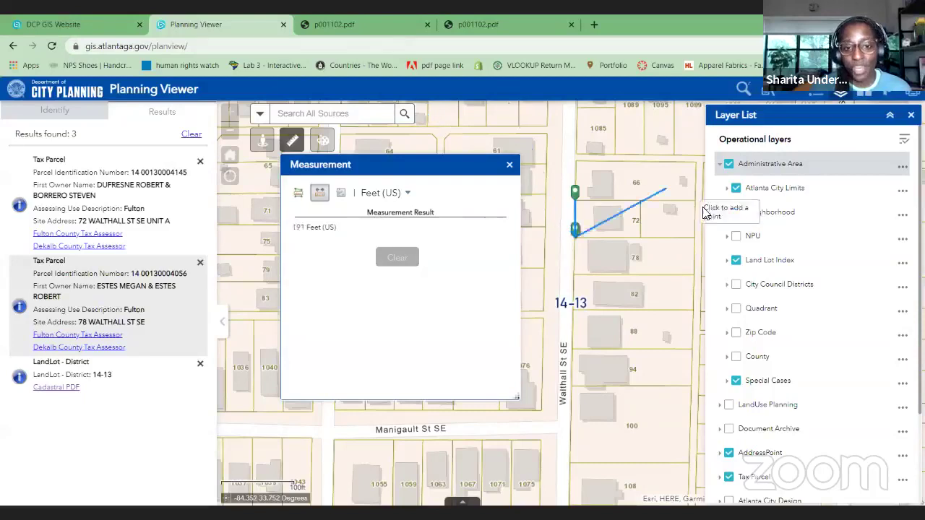
Close the Measurement tool and turn the Document Archive layer on.
left_click(509, 165)
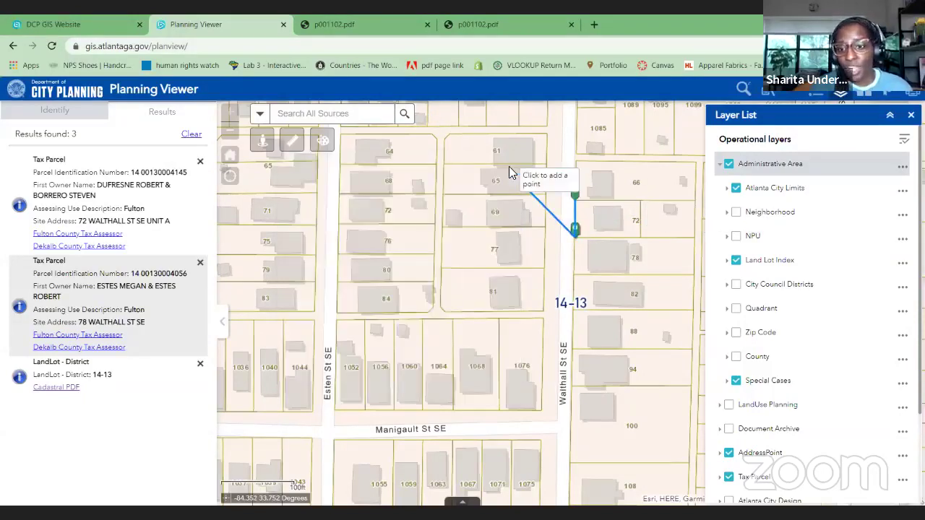
scroll(775, 269, "down", 1)
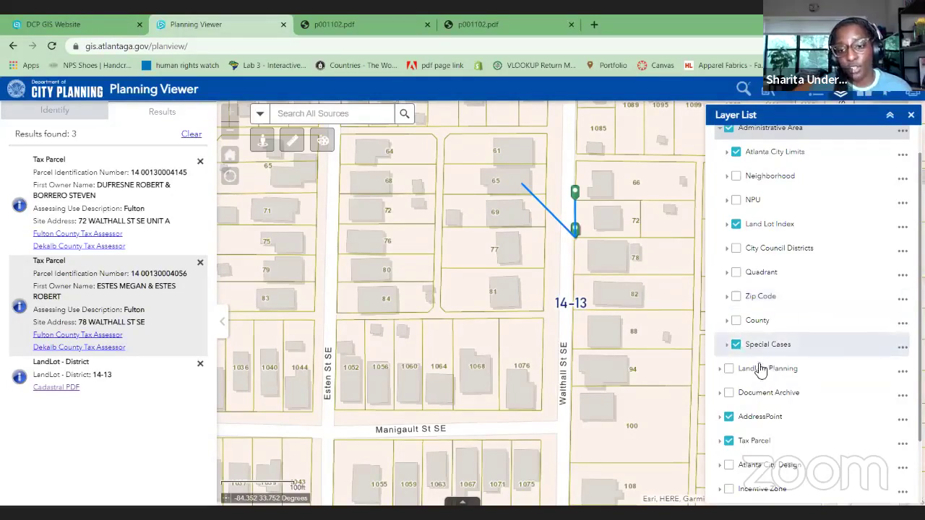
left_click(729, 394)
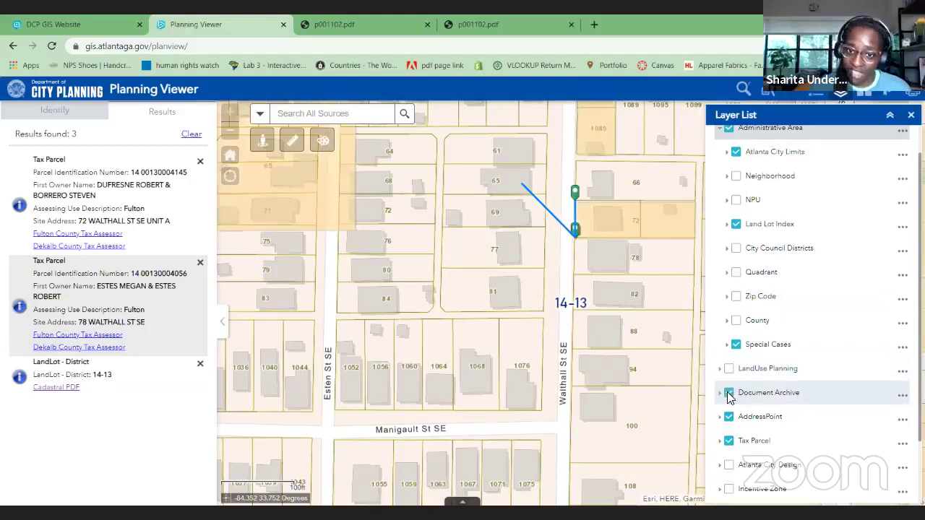
Identify the highlighted Walthall St SE parcel again and compare its Plat PDF, ZLL-19-044, with the map.
left_click(613, 229)
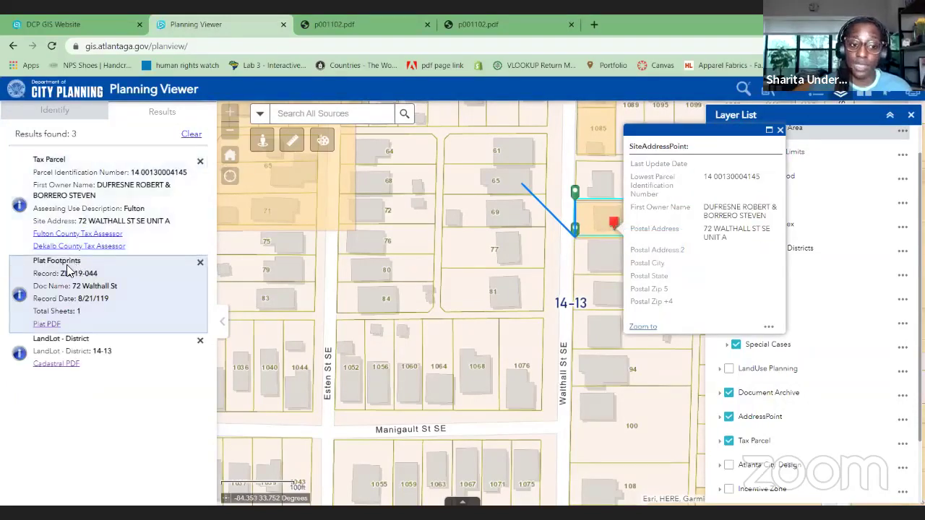
left_click(44, 324)
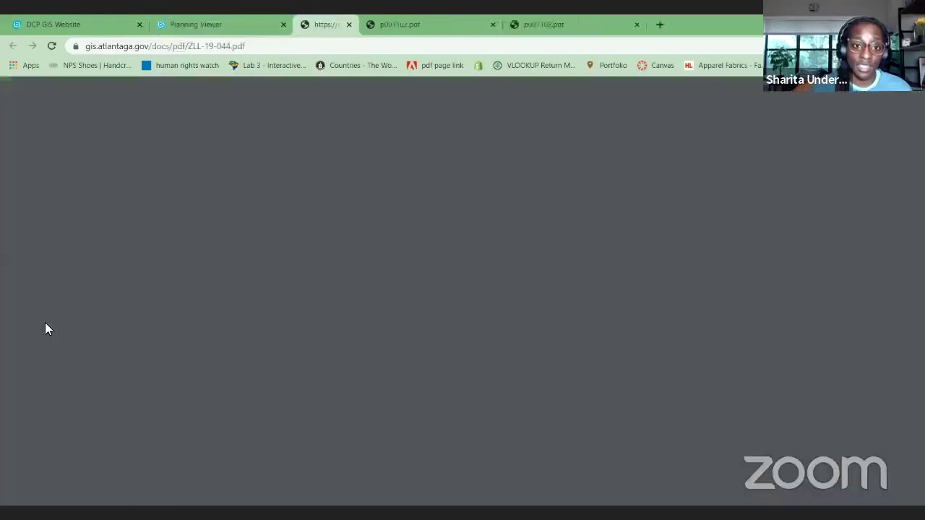
scroll(412, 358, "down", 1)
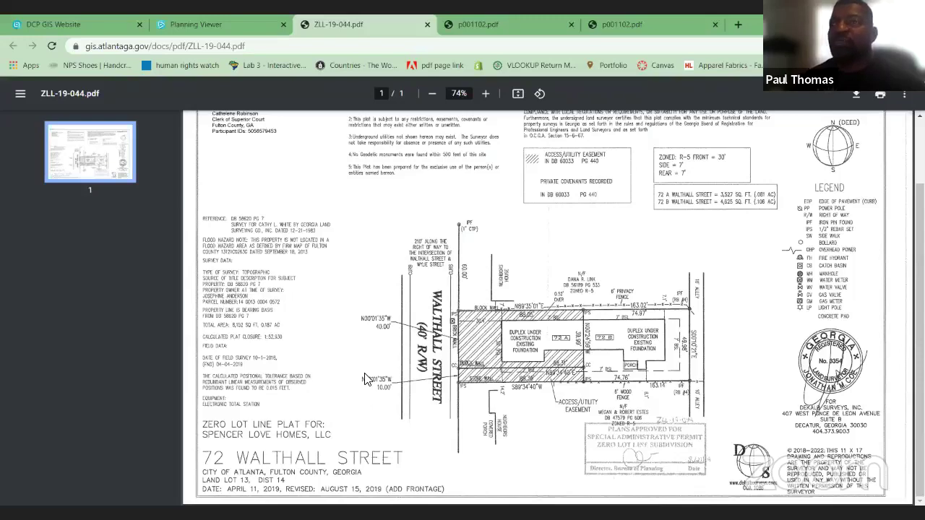
left_click(226, 21)
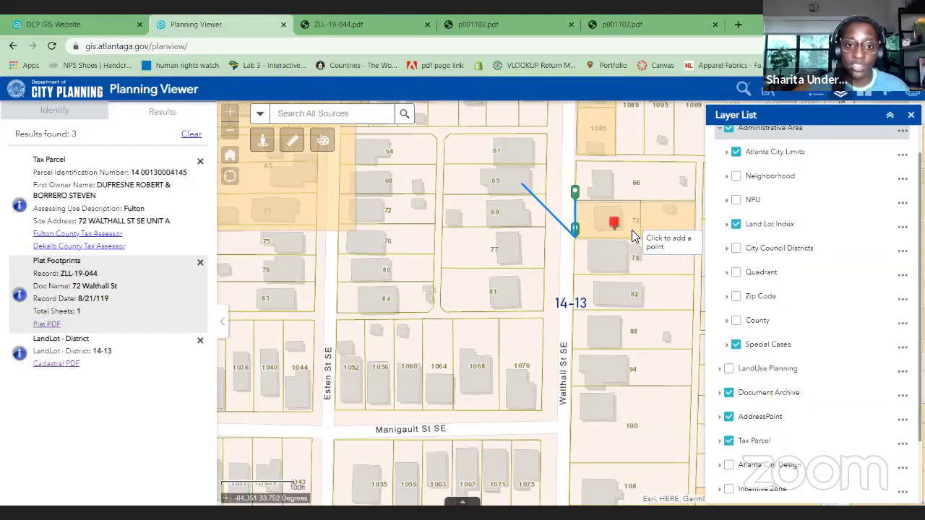
left_click(321, 21)
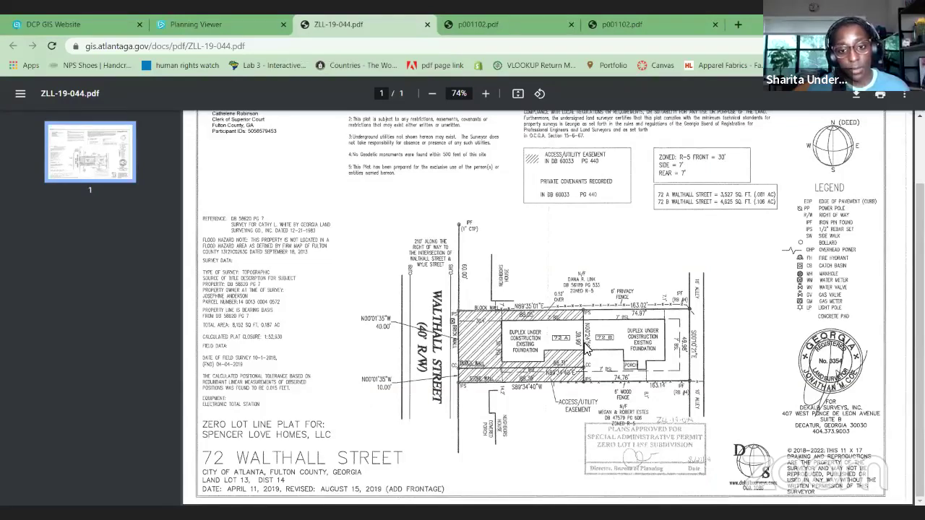
left_click(217, 22)
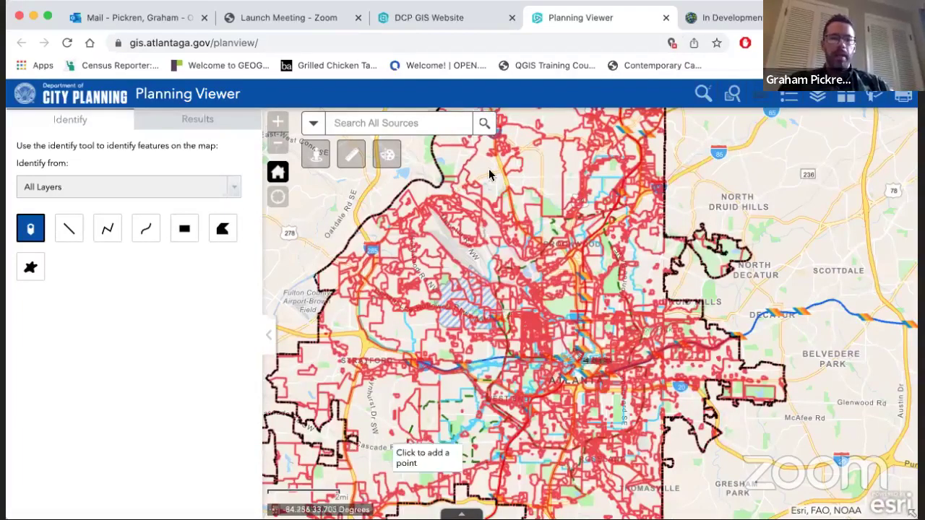
Look through the DCP GIS Website home page down to the contact information and resource links in its footer.
left_click(453, 23)
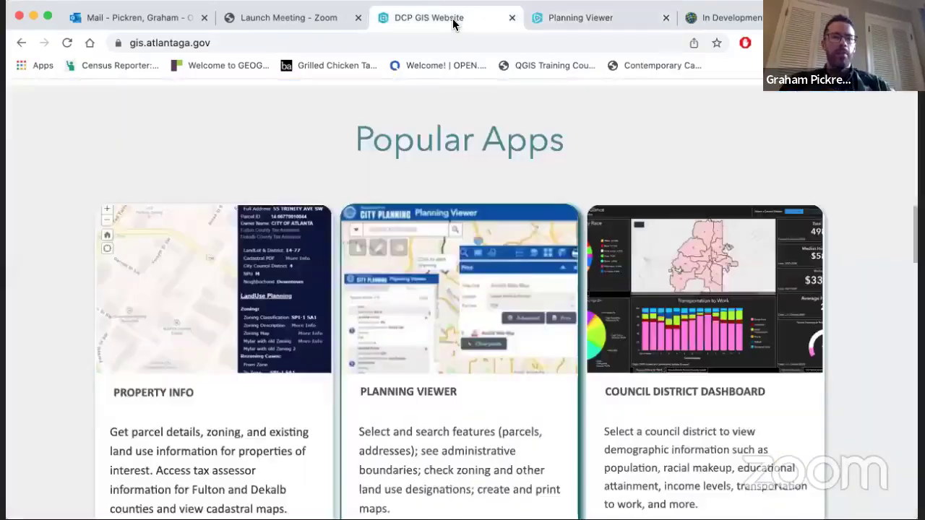
scroll(372, 126, "up", 10)
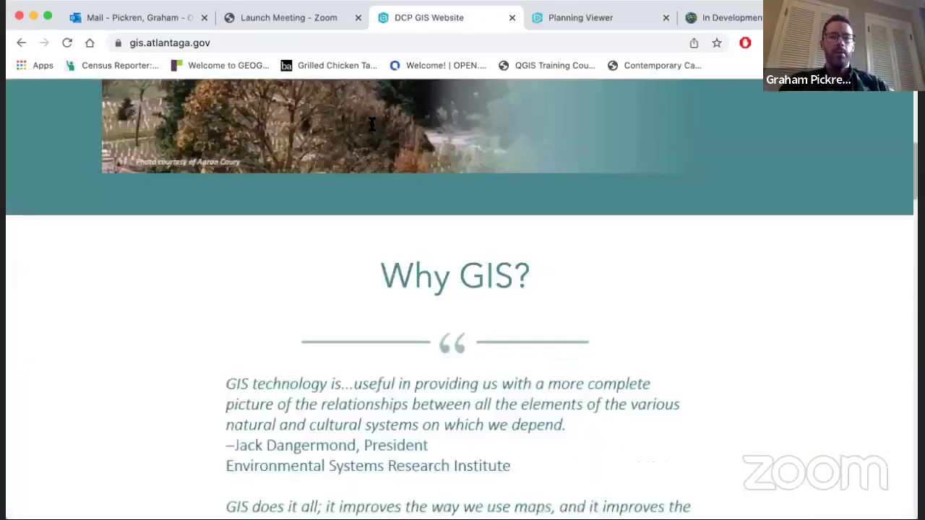
scroll(351, 154, "down", 20)
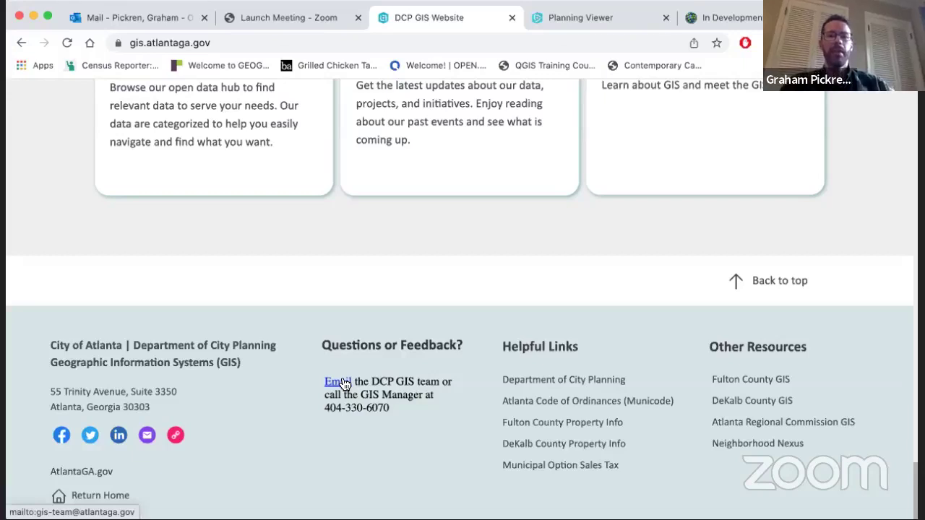
left_click(623, 21)
left_click(460, 18)
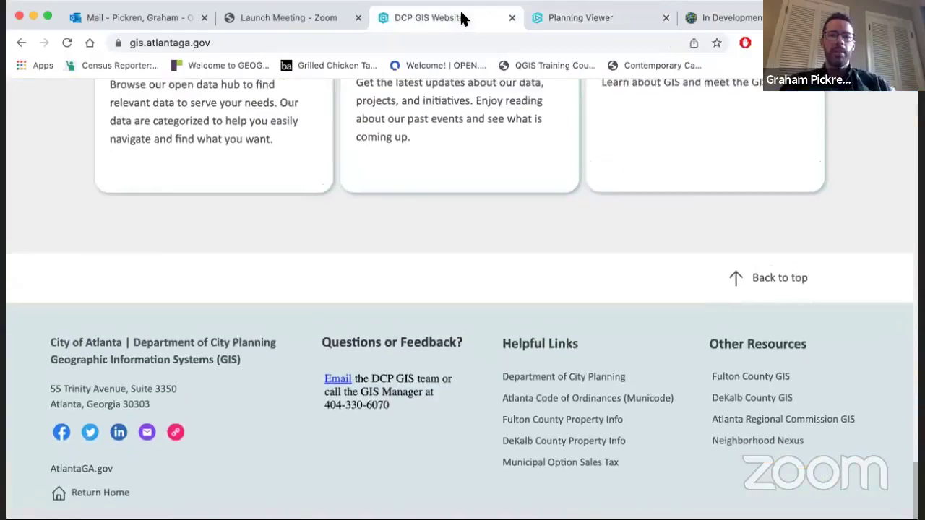
Go back up the DCP GIS Website home page and review the Popular Apps section.
scroll(447, 282, "up", 10)
scroll(447, 282, "up", 8)
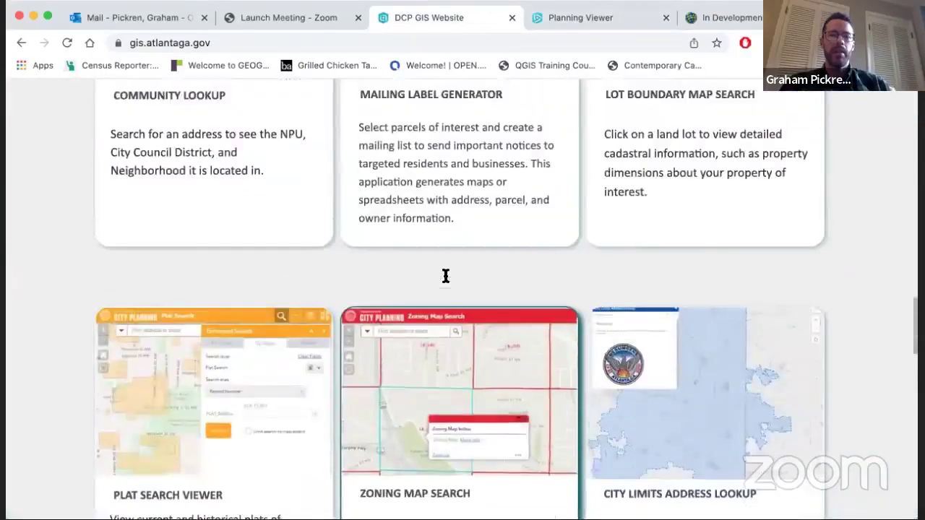
scroll(445, 276, "up", 4)
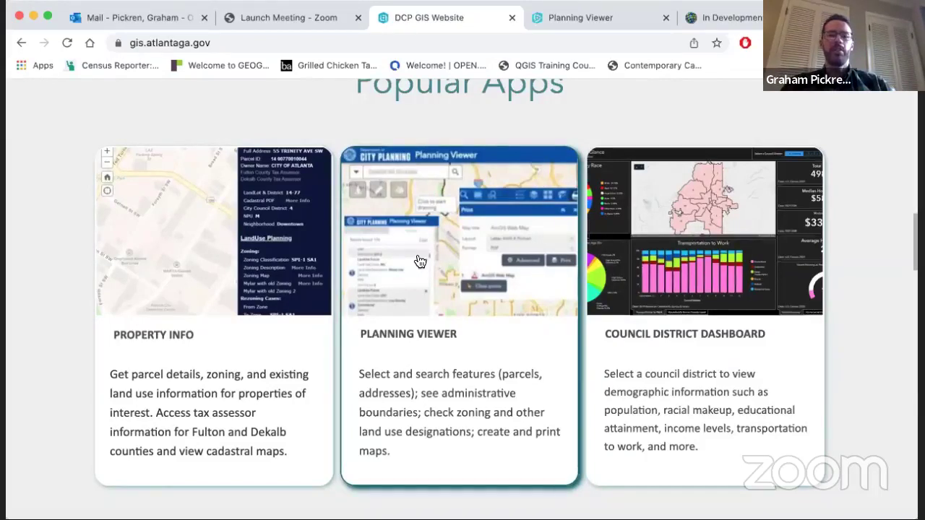
Switch to the Planning Viewer map and review its legend, then close the legend.
left_click(587, 18)
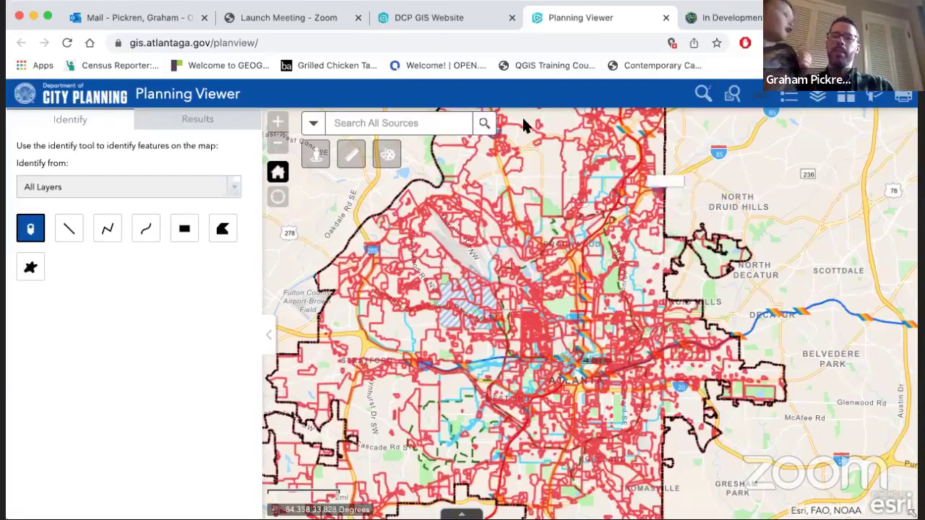
left_click(784, 104)
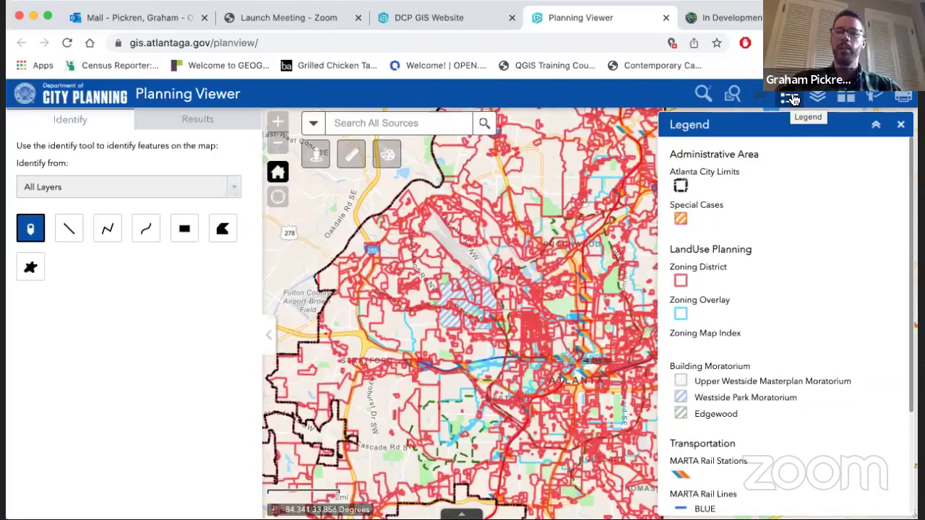
left_click(793, 99)
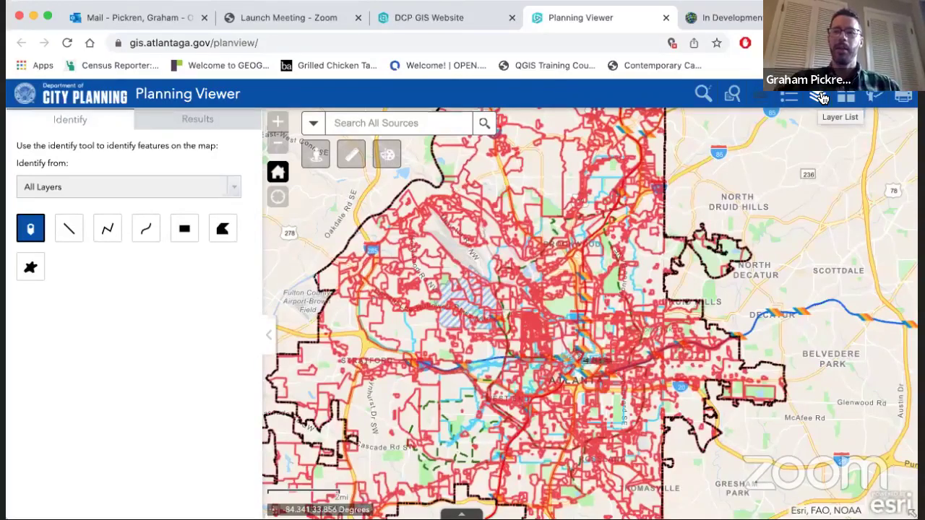
Hide the Atlanta City Limits layer in the Administrative Area group and show it again.
left_click(820, 98)
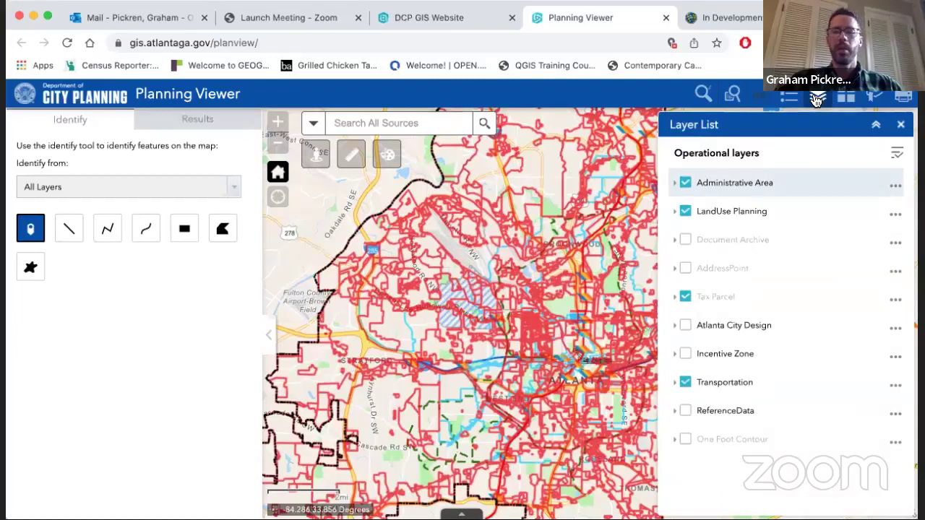
left_click(674, 184)
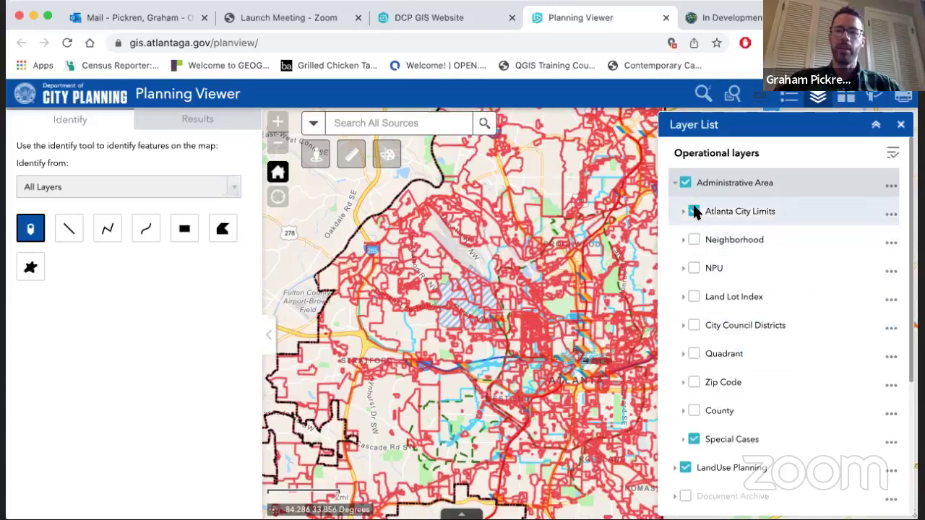
left_click(694, 211)
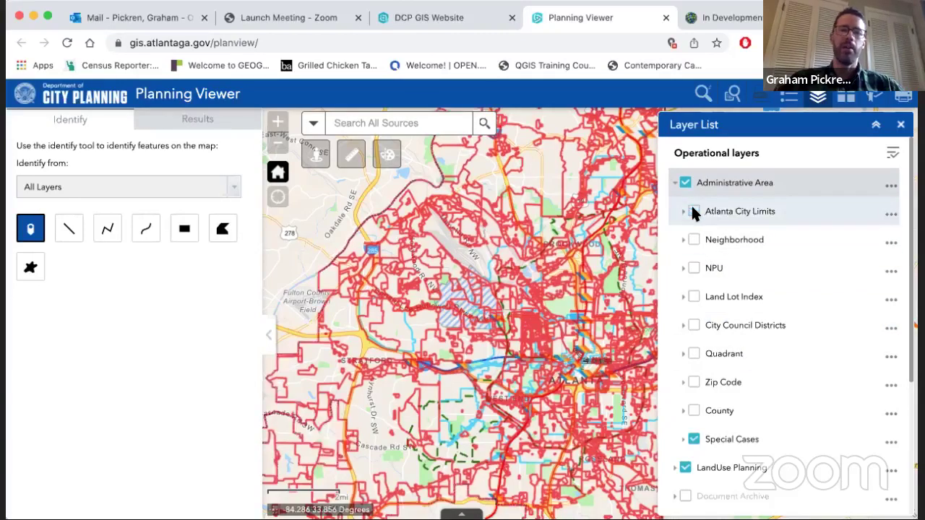
left_click(694, 211)
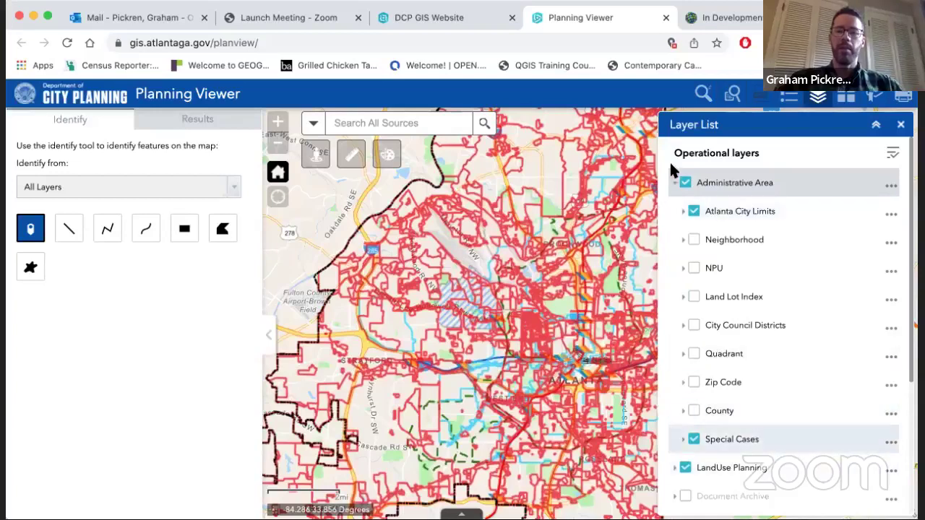
left_click(675, 185)
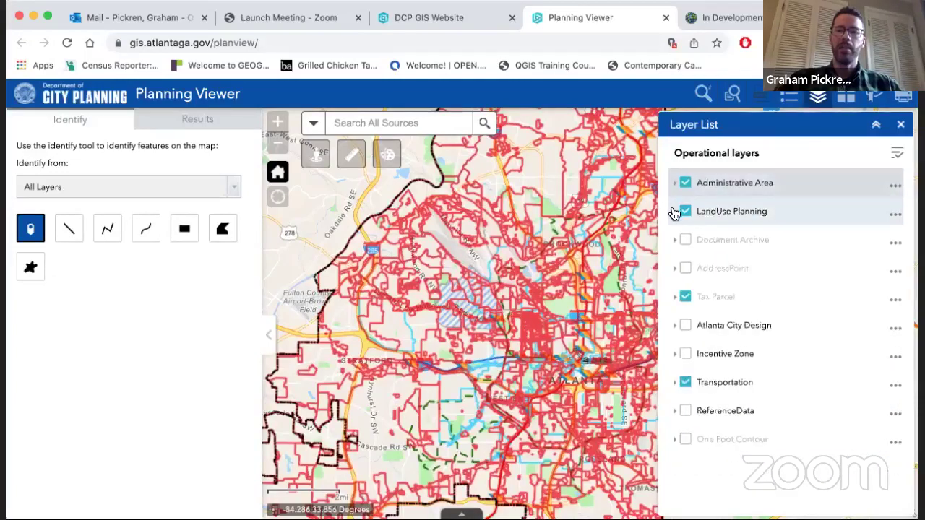
Check the zoning symbols in the legend and turn off the Zoning District layer under LandUse Planning.
left_click(673, 212)
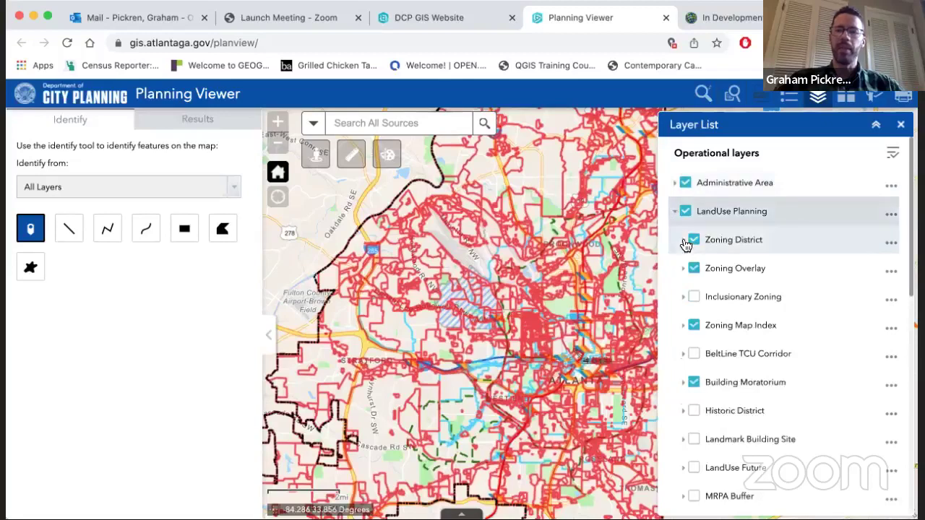
left_click(793, 101)
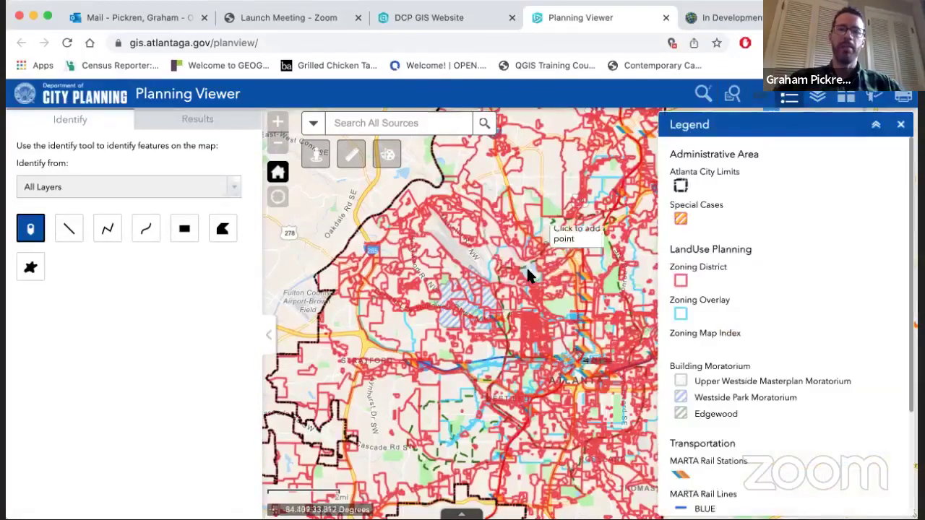
left_click(815, 101)
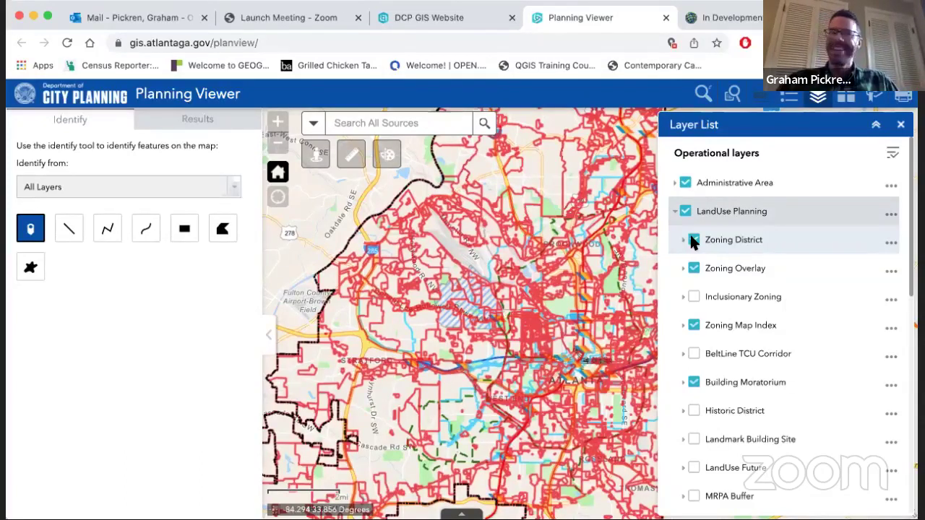
left_click(692, 241)
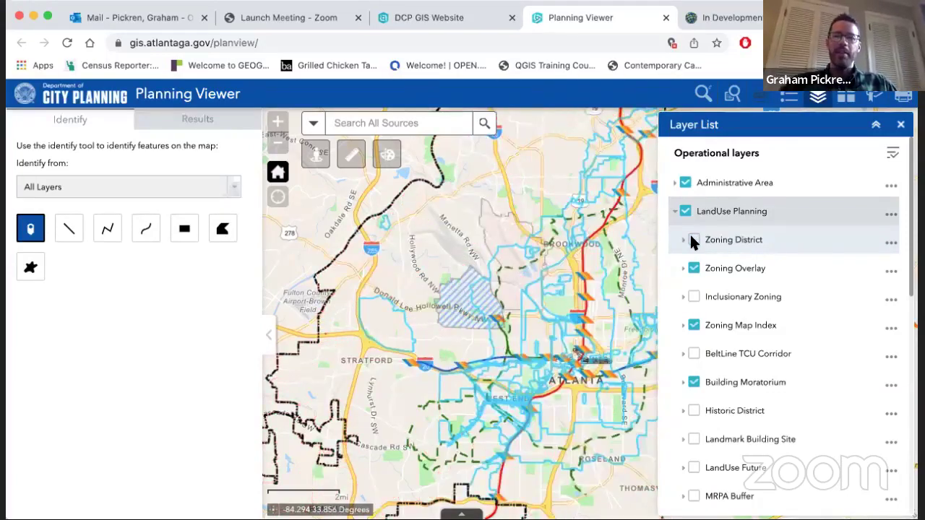
left_click(692, 268)
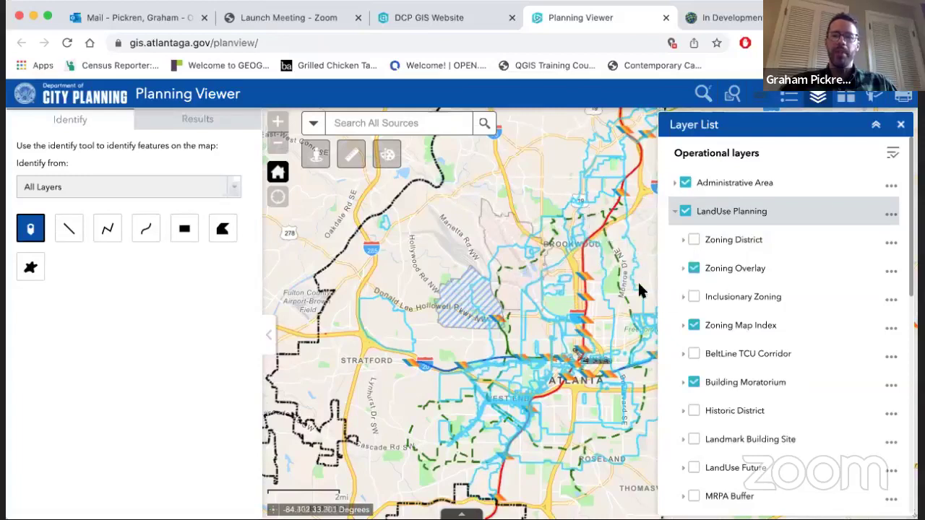
left_click(676, 213)
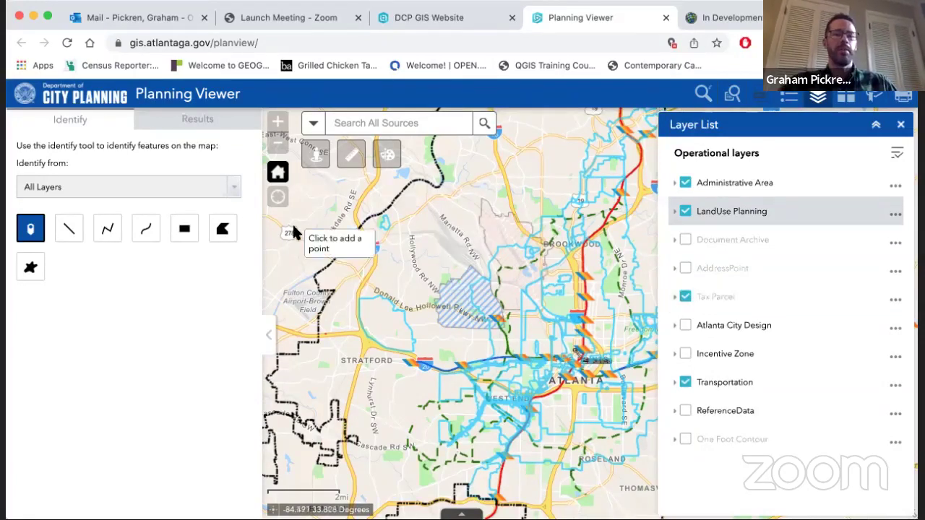
Search the map for Atlanta City Hall's Trinity Avenue SW address and identify the features at the building.
left_click(403, 123)
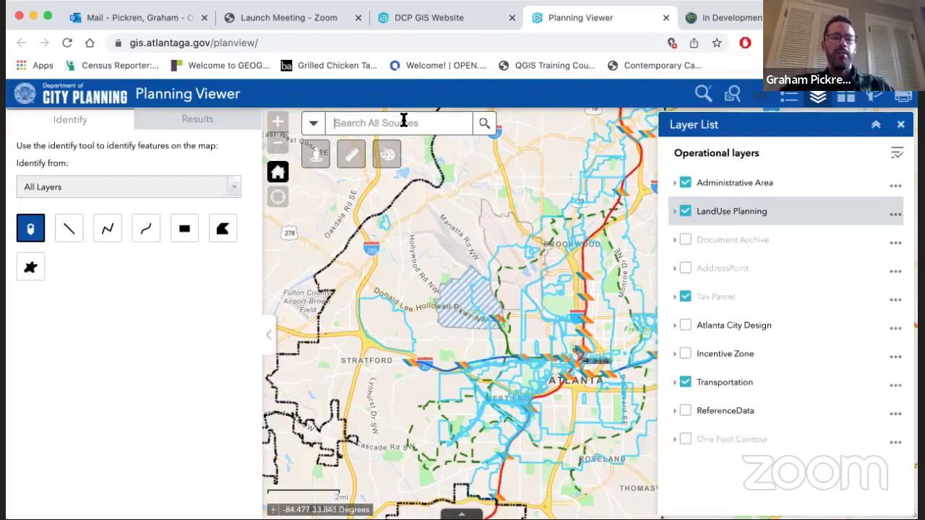
type("55 trinity avenue")
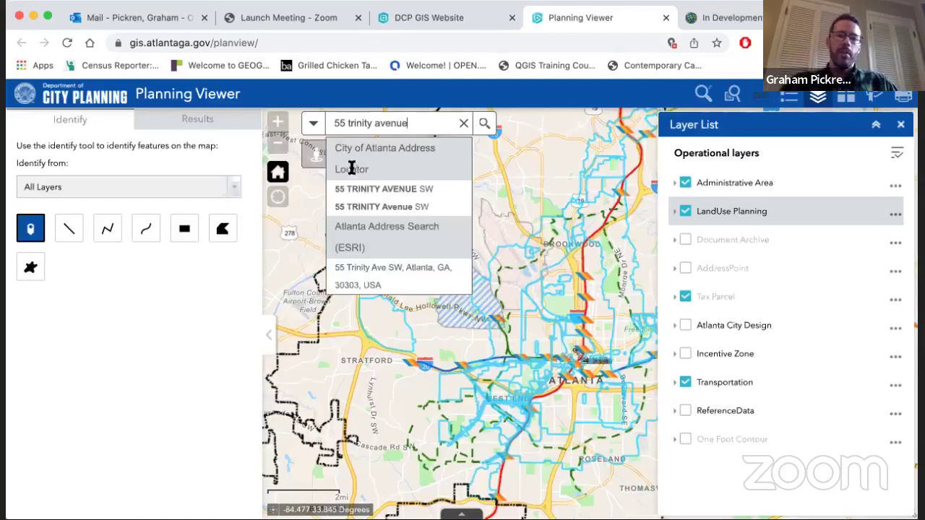
left_click(365, 189)
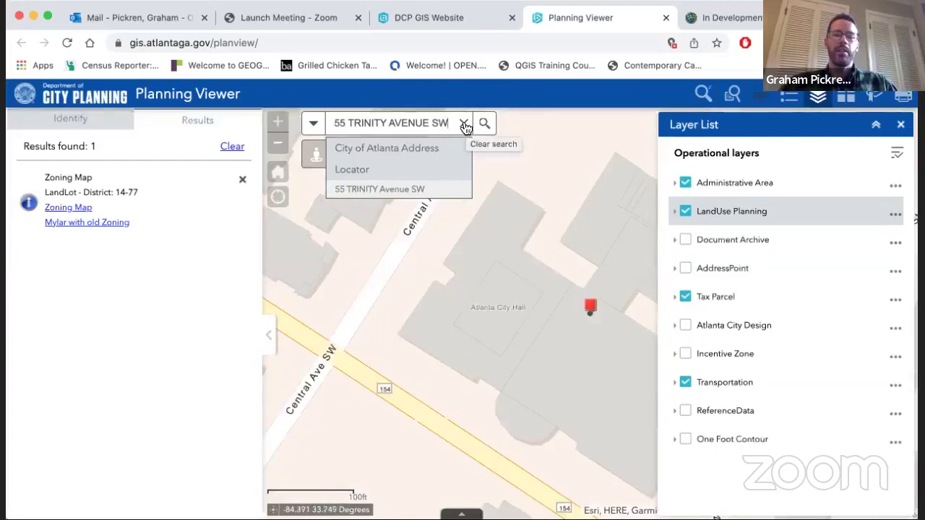
left_click(464, 123)
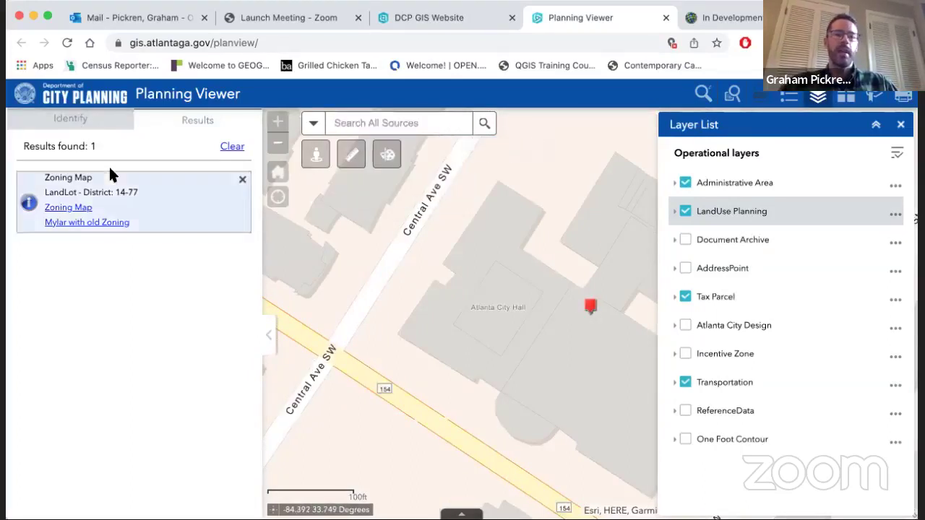
left_click(363, 192)
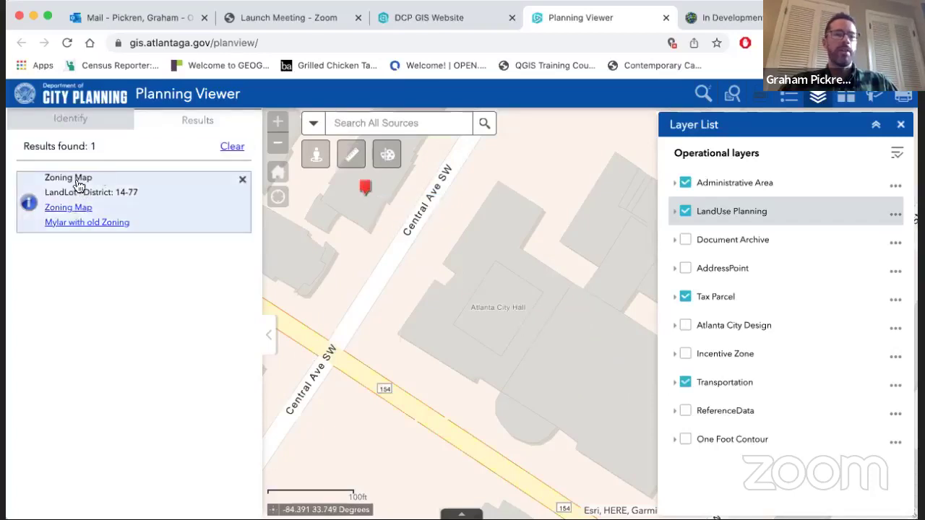
left_click(504, 302)
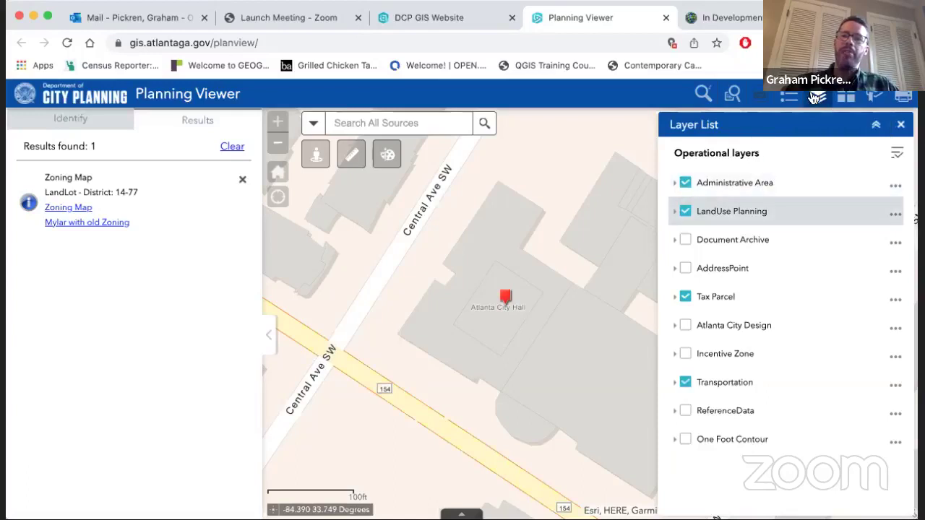
Turn on the Zoning District layer under LandUse Planning and open the Zoning Description identified for Atlanta City Hall.
left_click(675, 211)
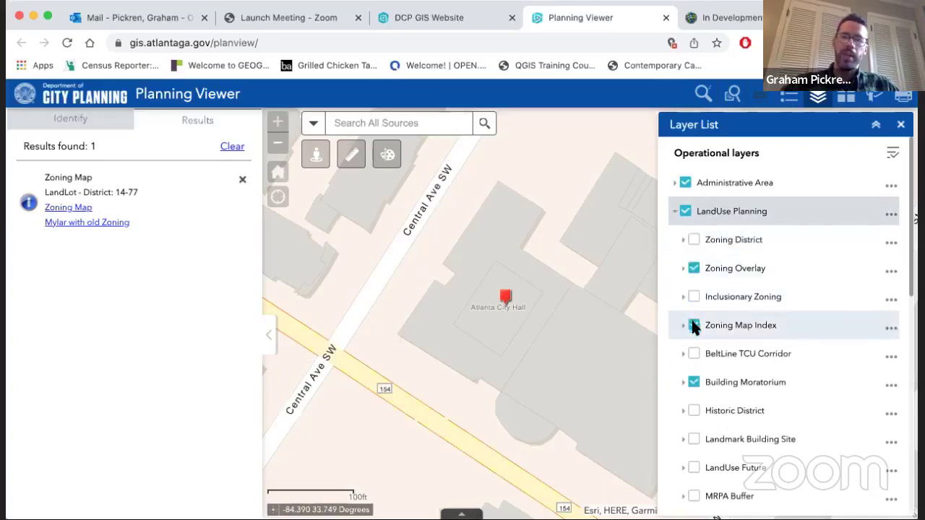
left_click(693, 239)
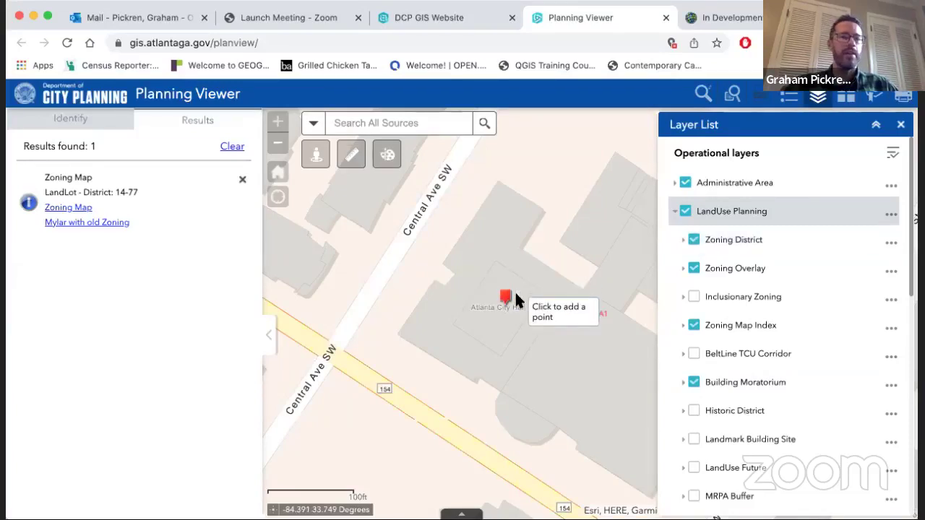
left_click(514, 290)
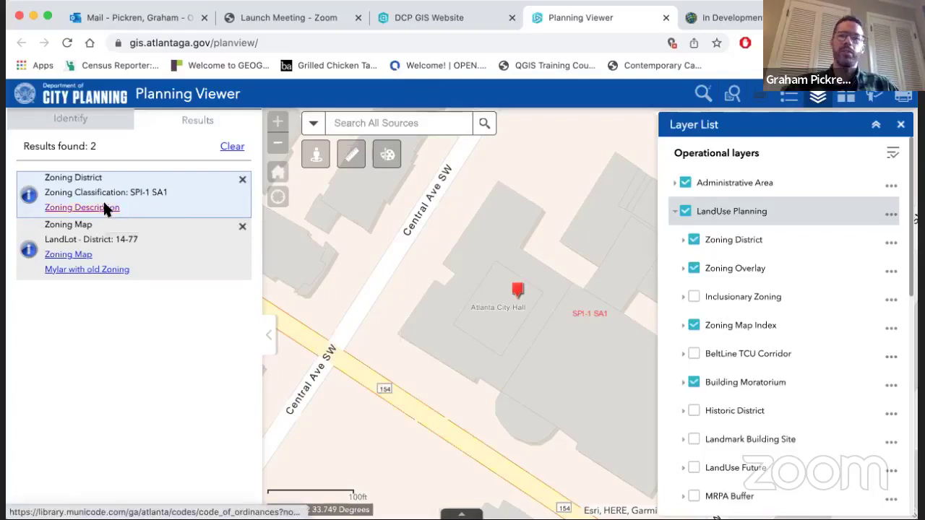
left_click(104, 208)
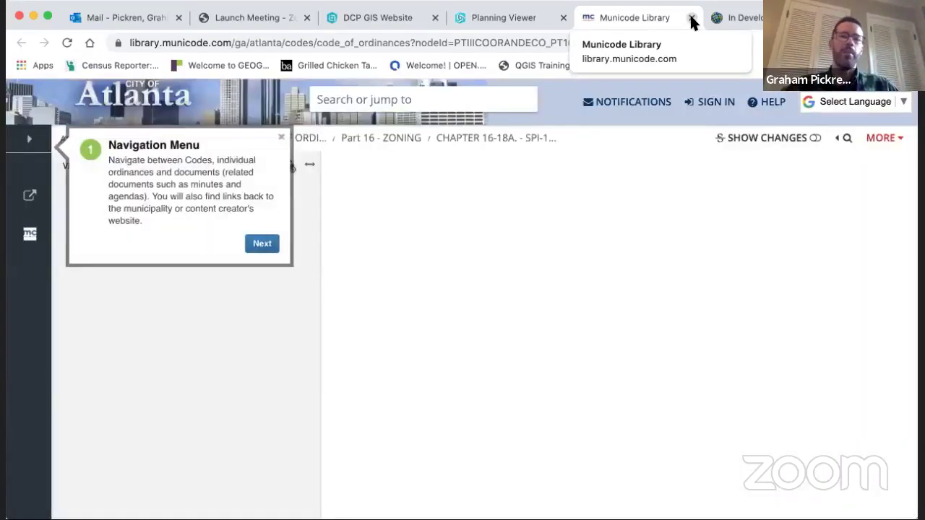
left_click(490, 19)
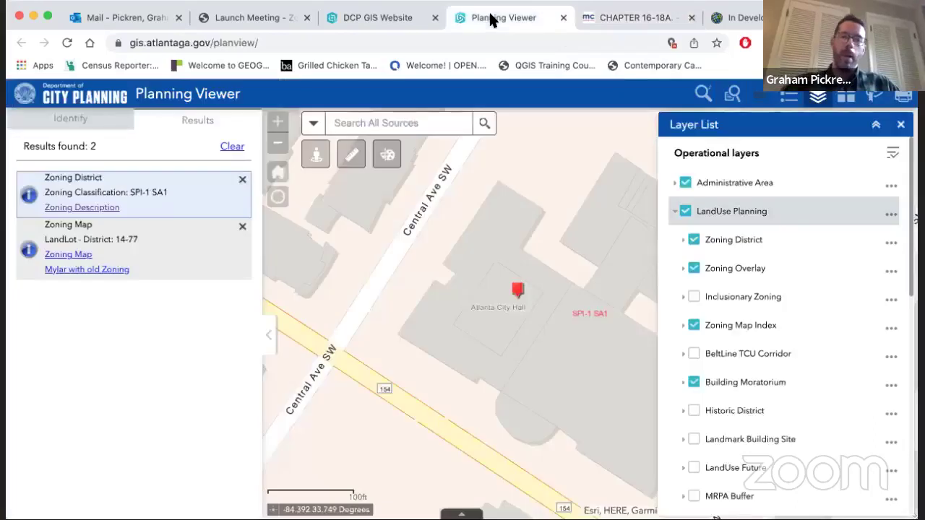
Expand the Tax Parcel layer group and identify the tax parcel at Atlanta City Hall.
left_click(674, 212)
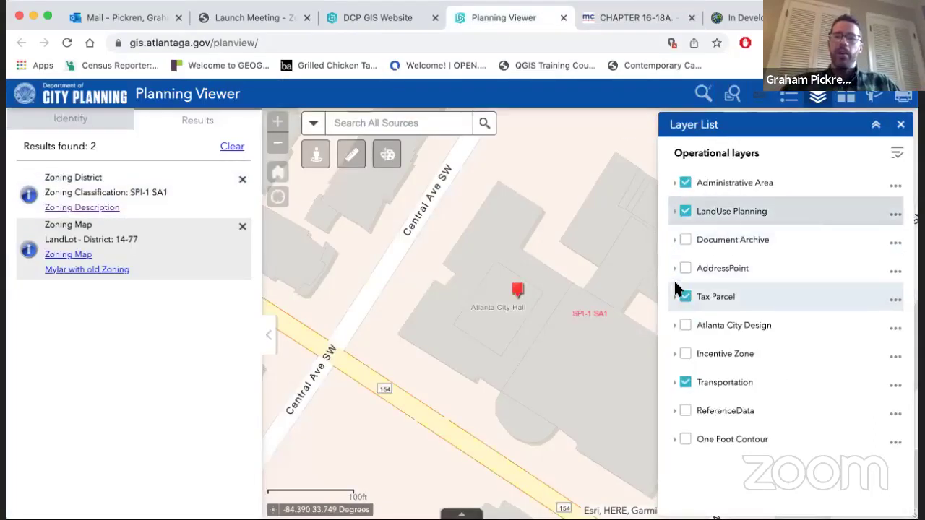
key("Down")
key("Left")
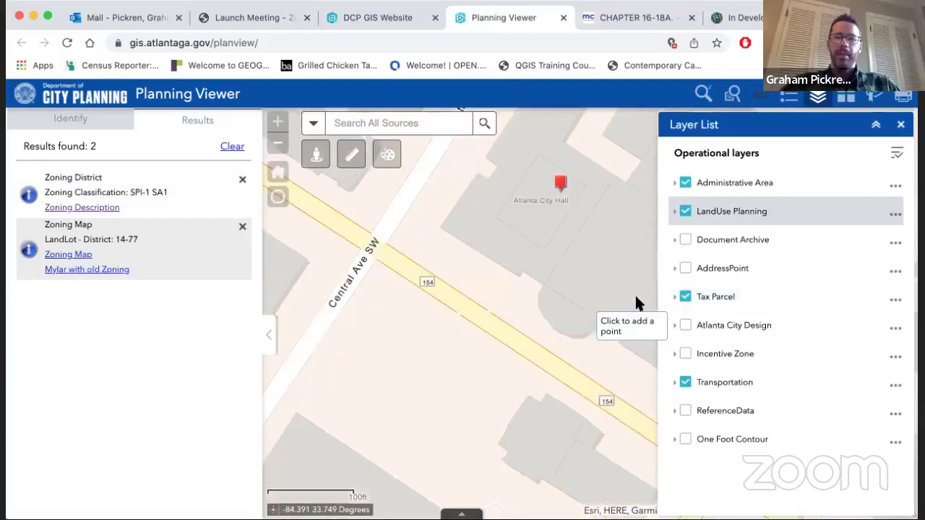
left_click(675, 297)
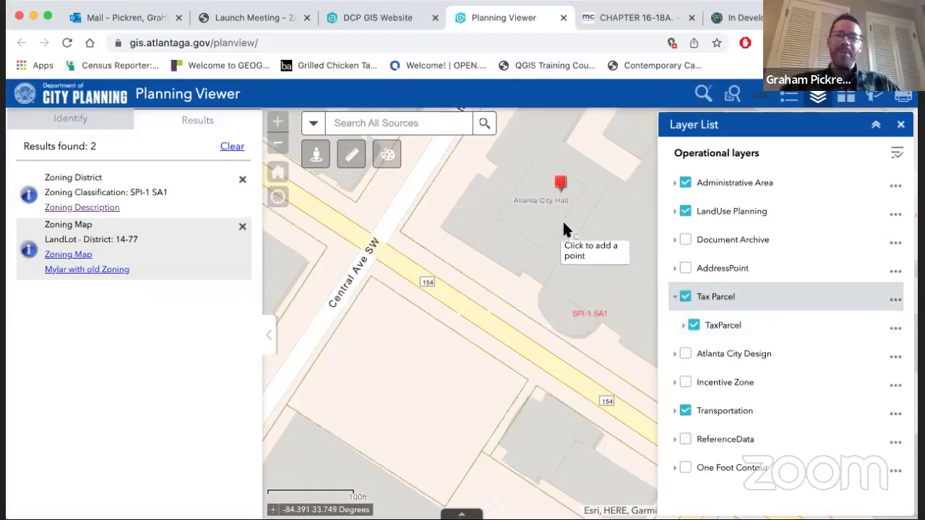
key("Up")
key("Right")
key("Up")
key("Right")
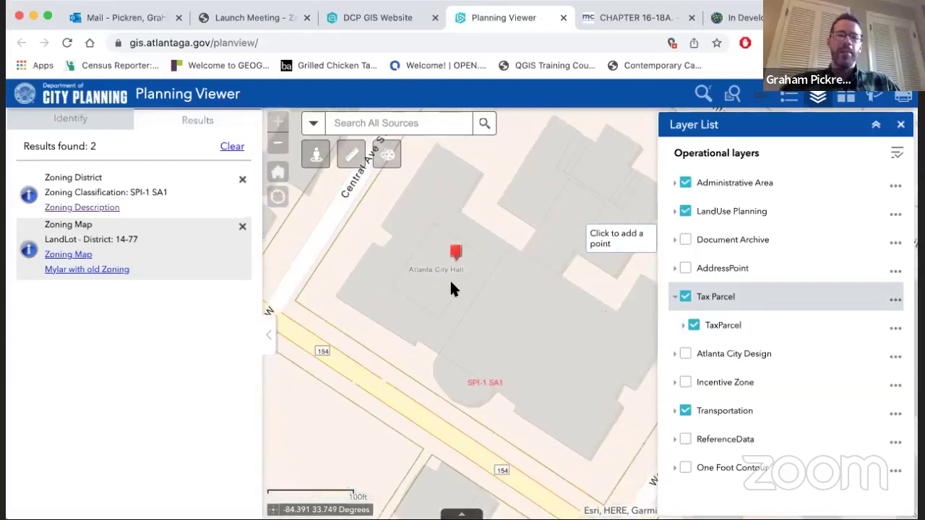
left_click(451, 282)
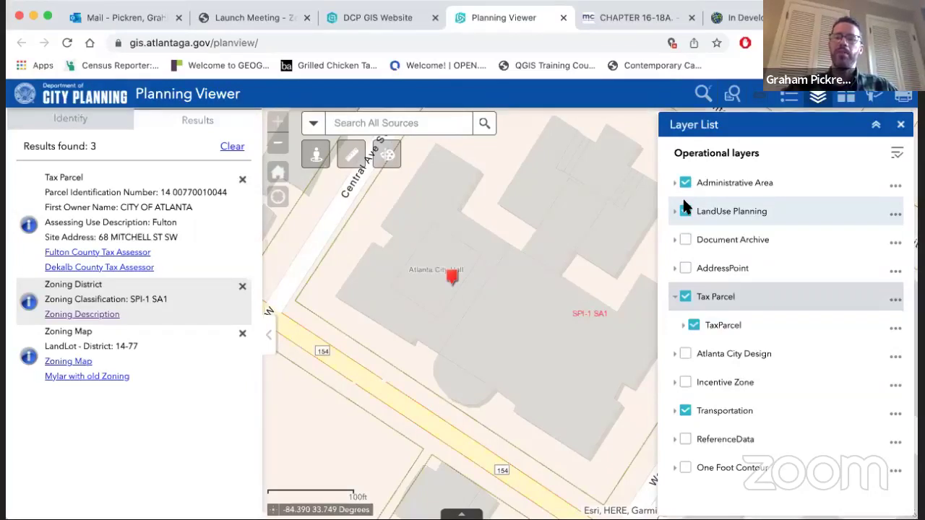
Print the map as a PDF in the Letter ANSI A Portrait layout and open the resulting file.
left_click(903, 99)
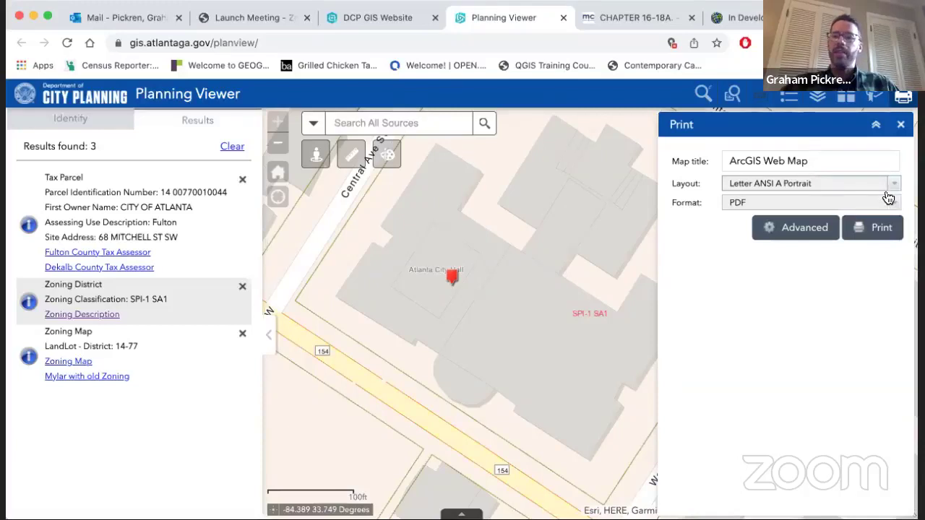
left_click(872, 228)
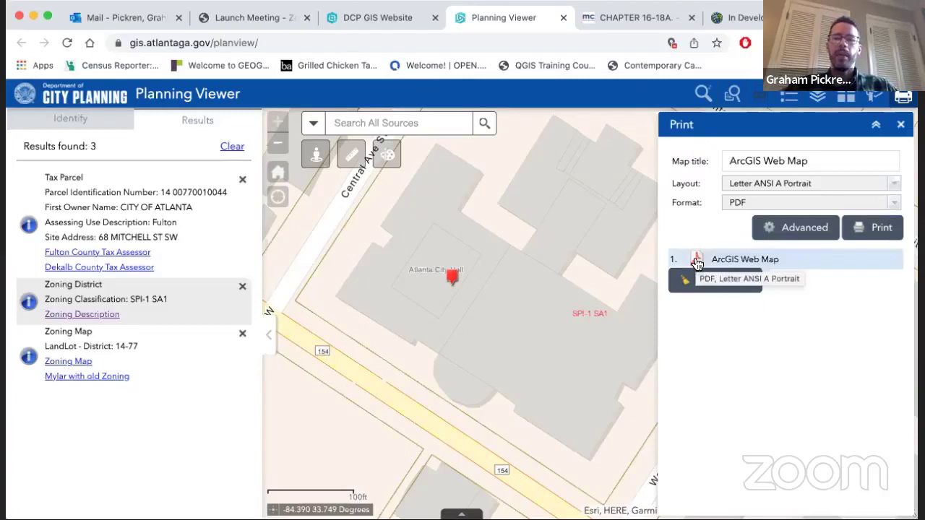
left_click(696, 262)
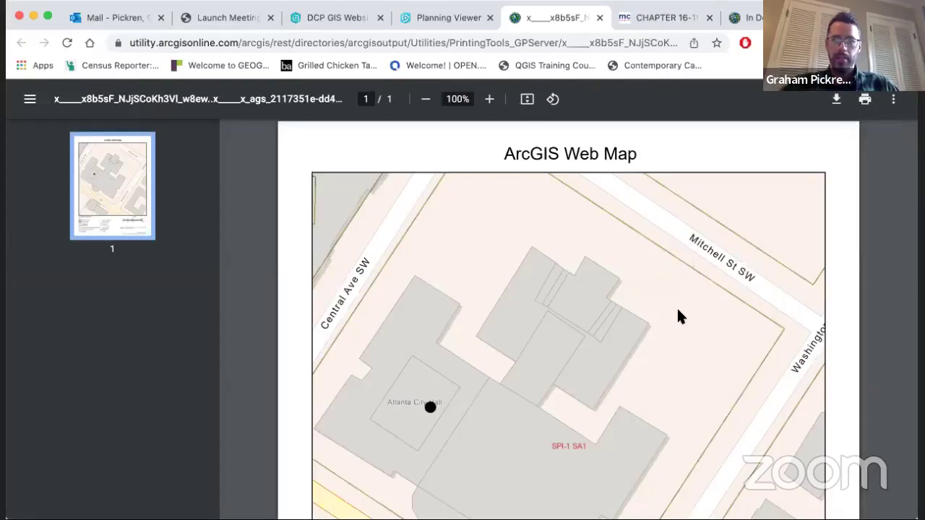
Review the printed map PDF down to its legend and scale bar.
scroll(632, 386, "down", 3)
scroll(632, 386, "up", 3)
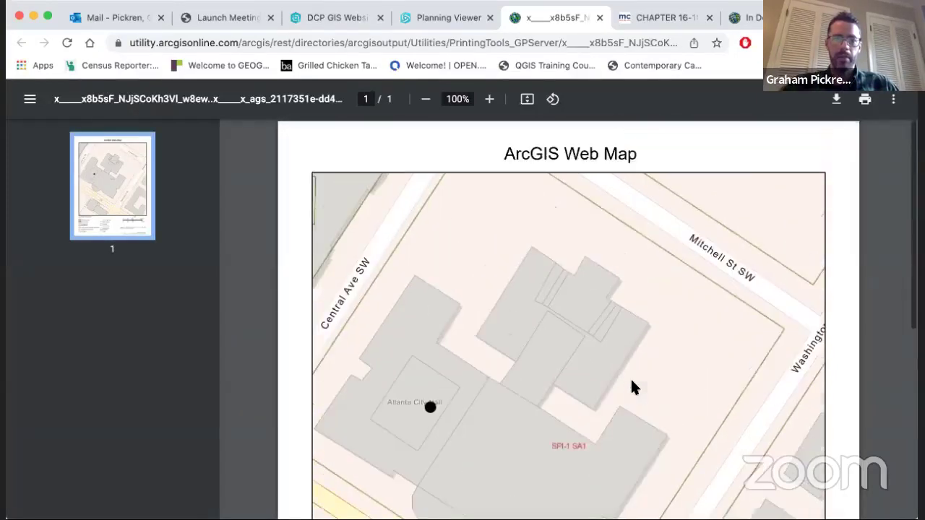
scroll(632, 388, "down", 5)
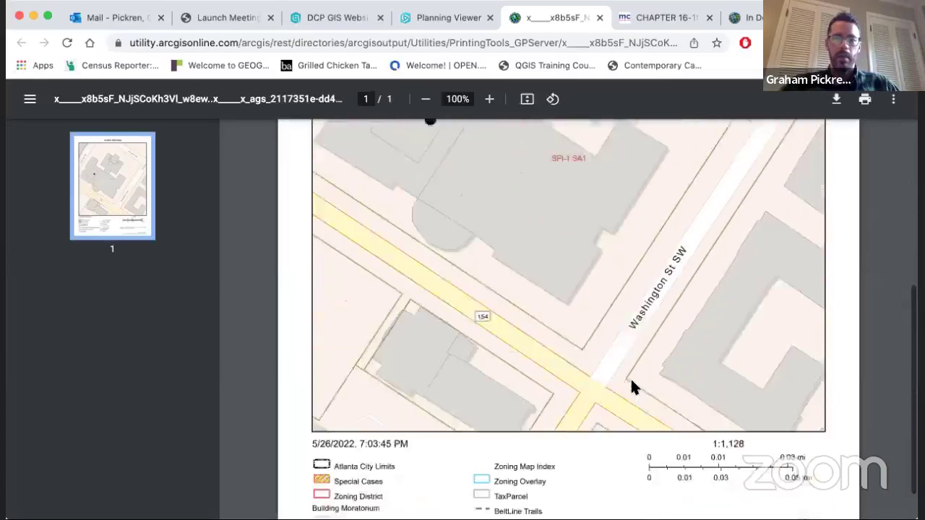
scroll(632, 388, "down", 1)
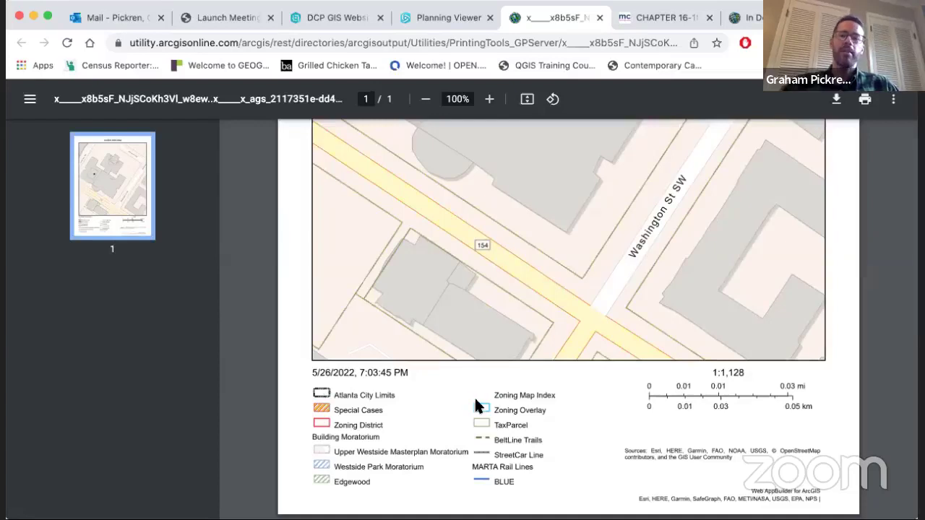
Turn on the AddressPoint layer in the Planning Viewer and close the printed map PDF.
left_click(439, 19)
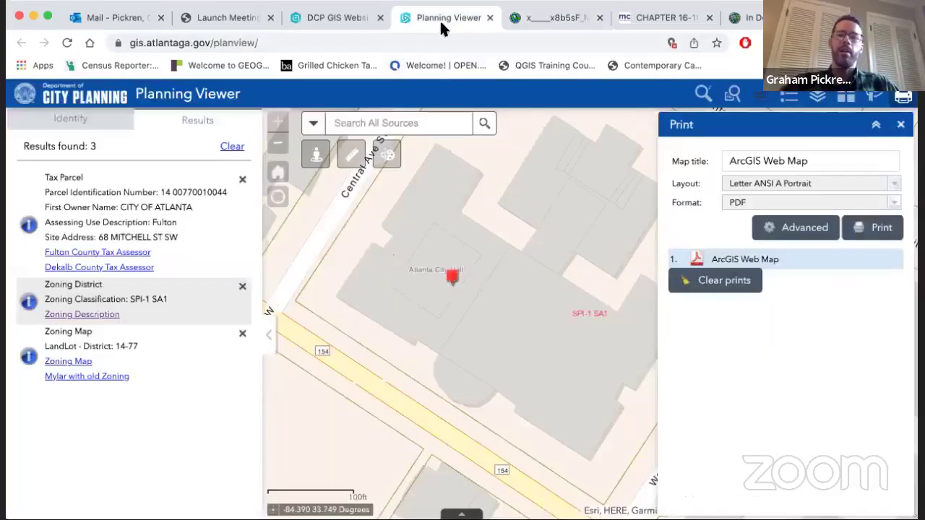
left_click(819, 97)
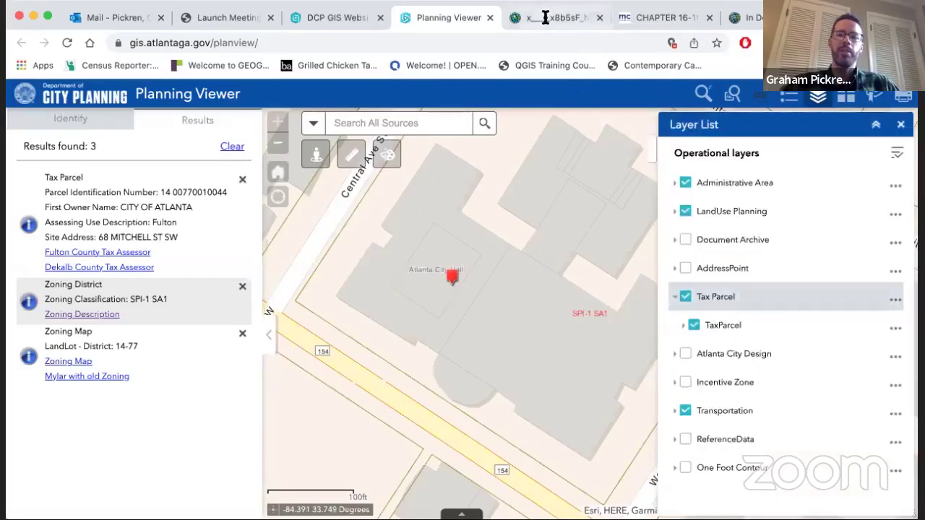
left_click(686, 269)
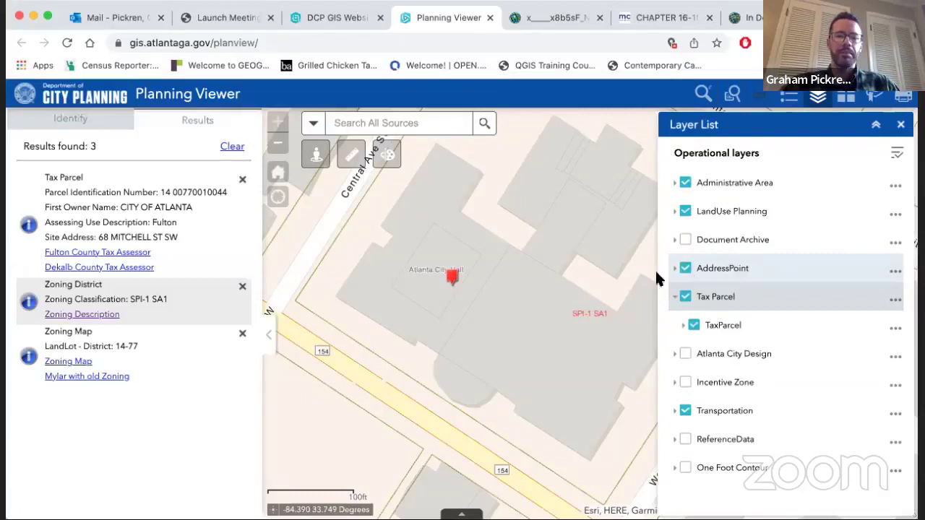
left_click(557, 18)
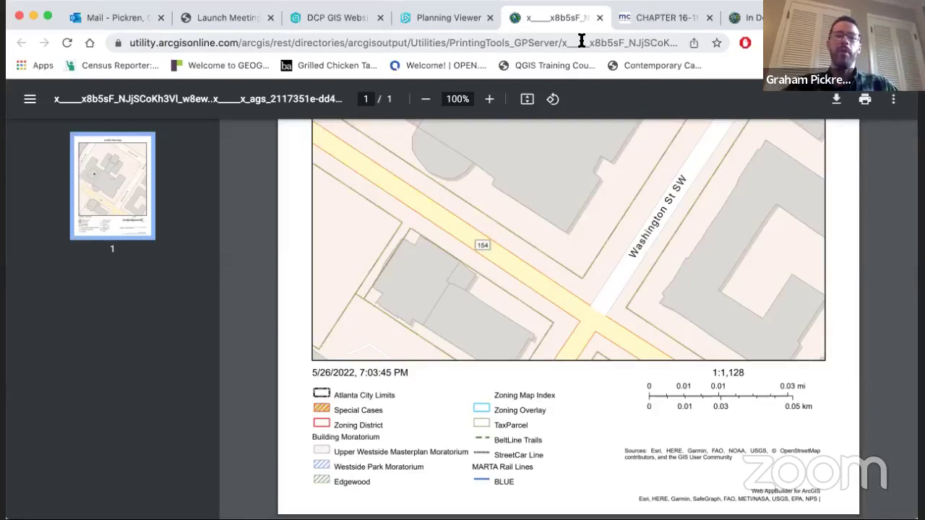
left_click(483, 22)
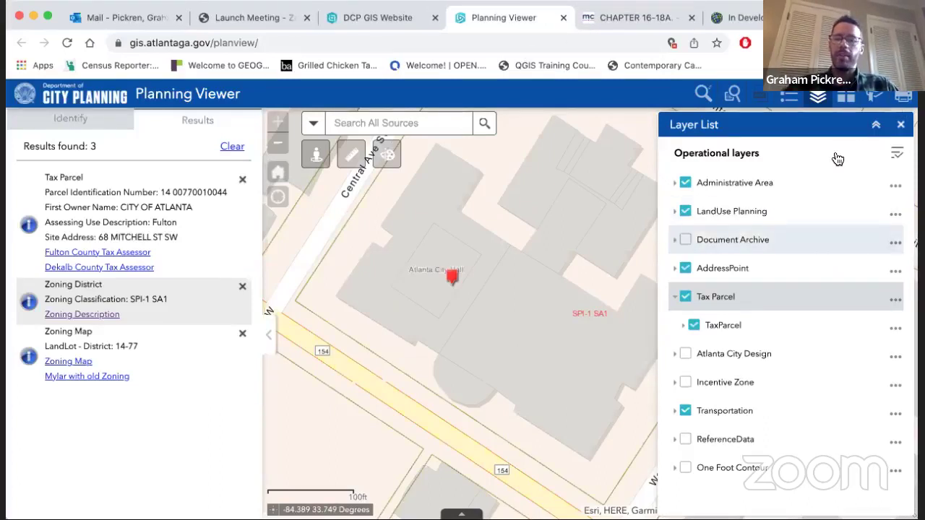
Turn off the Zoning District layer in the LandUse Planning group and collapse the group.
scroll(558, 285, "up", 3)
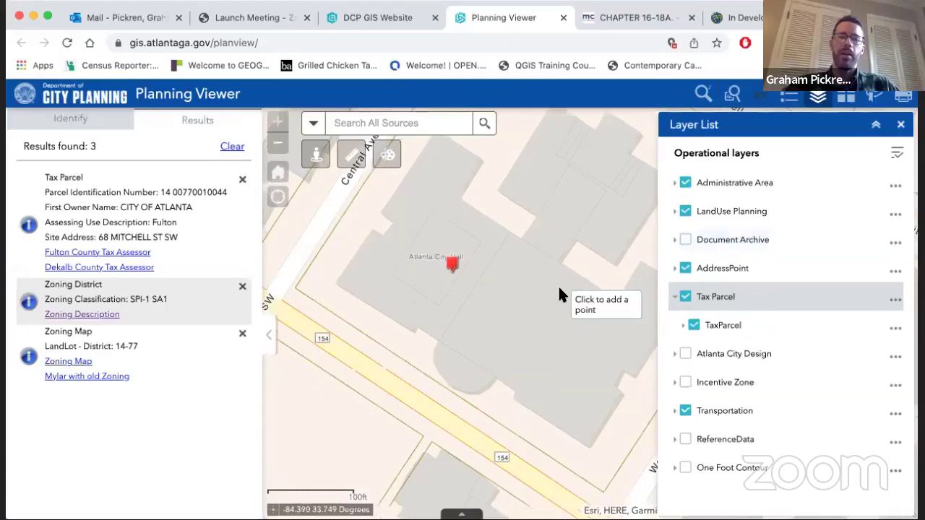
scroll(612, 214, "down", 2)
scroll(613, 214, "up", 3)
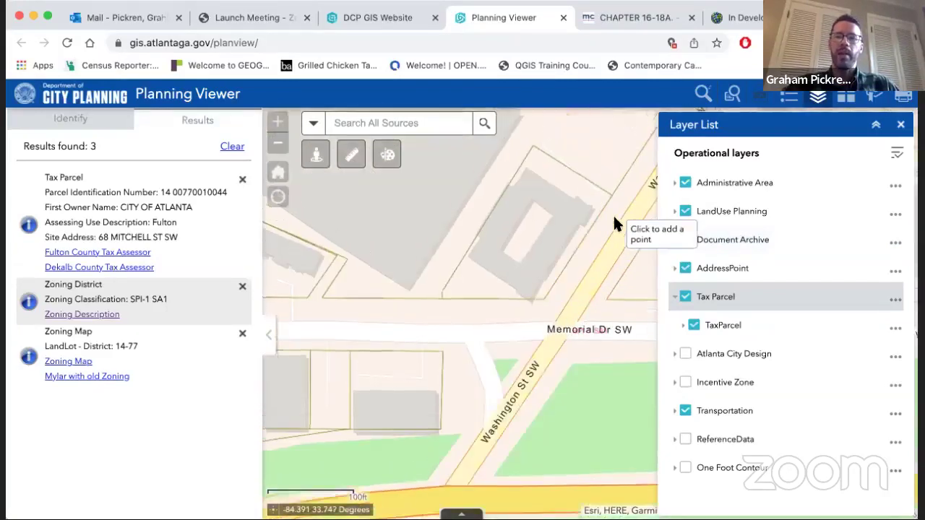
left_click(278, 143)
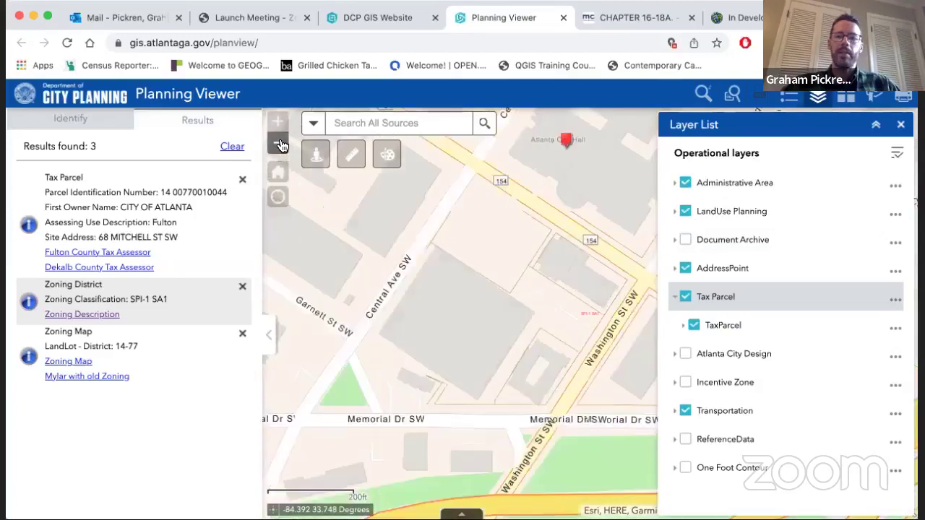
left_click(278, 143)
left_click(278, 143)
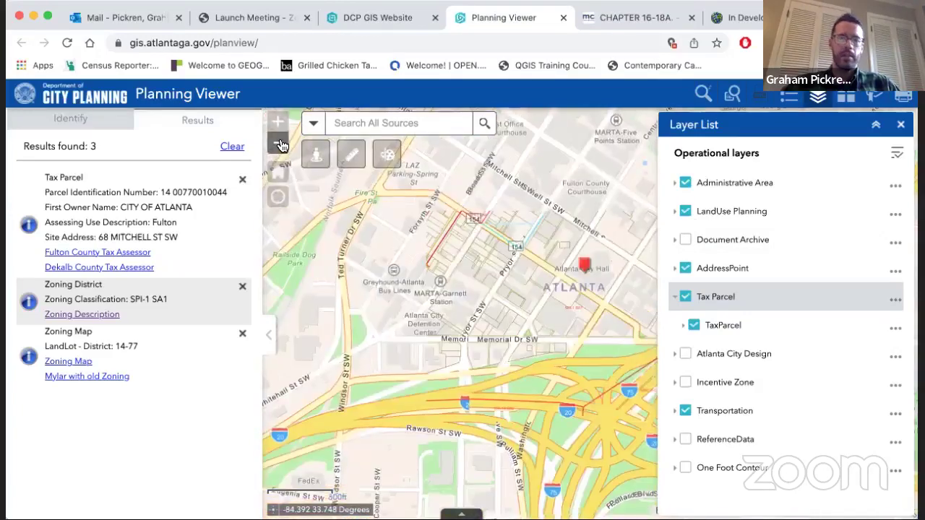
left_click(278, 143)
left_click(278, 143)
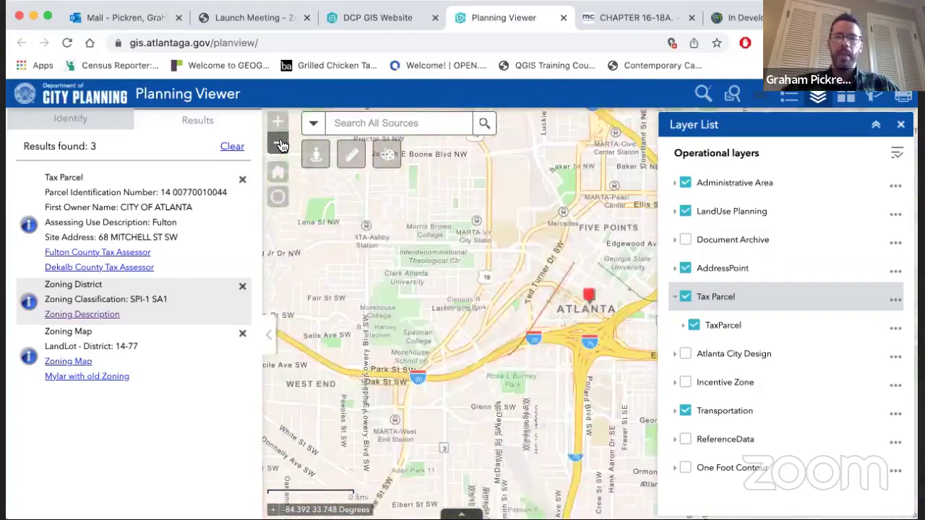
left_click(280, 143)
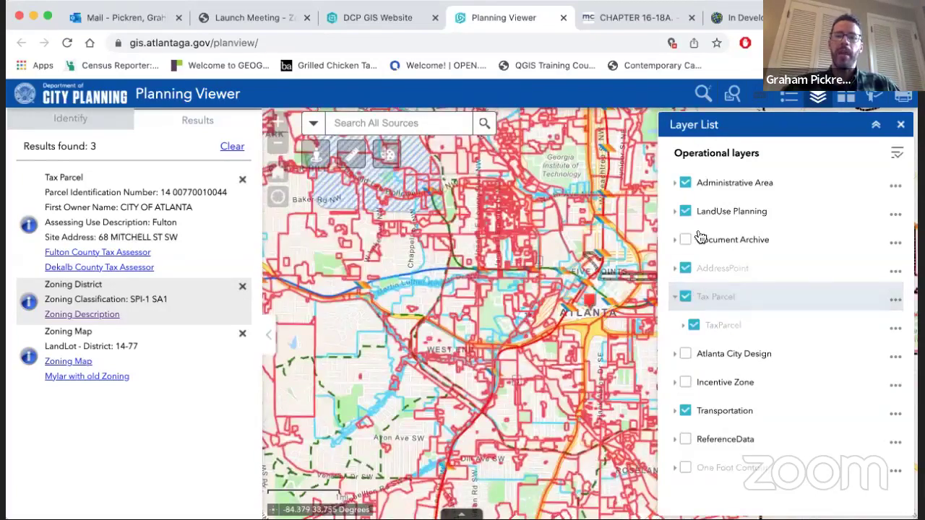
left_click(675, 212)
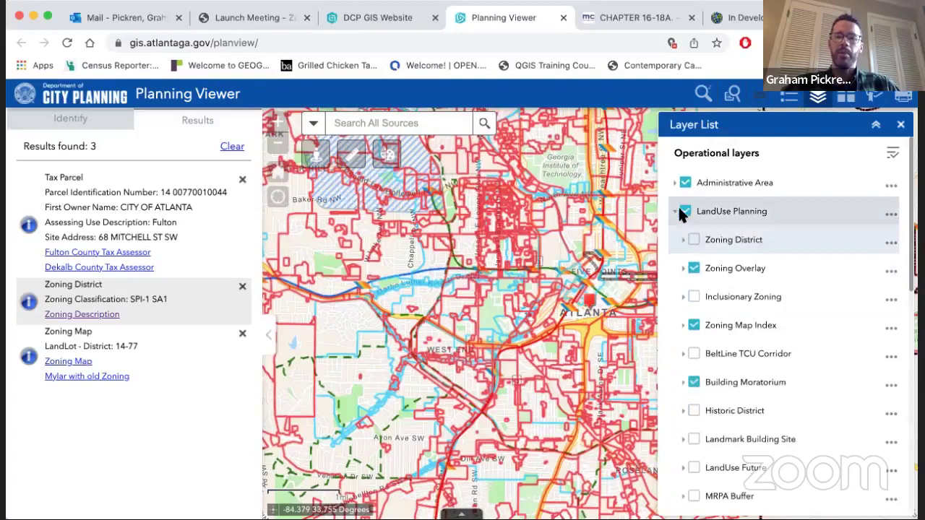
left_click(676, 212)
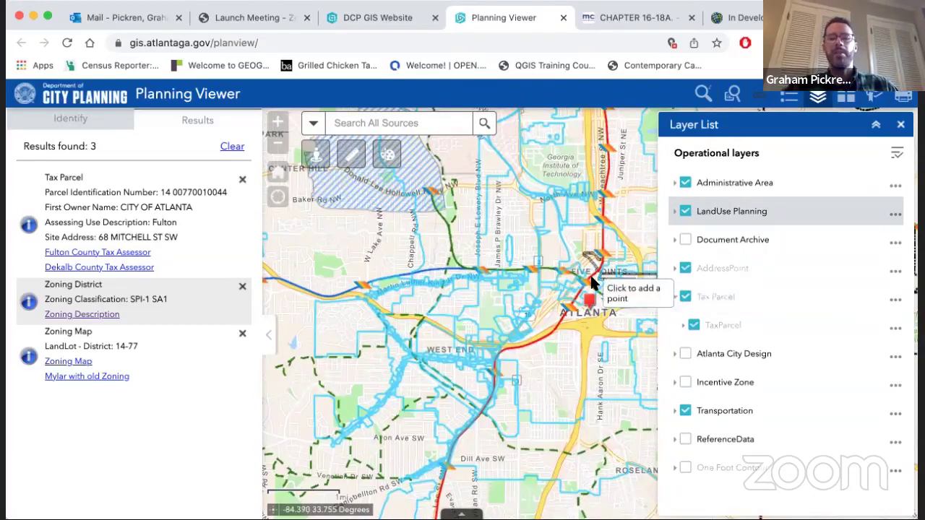
View the whole city extent and identify the features at a point in southwest Atlanta, southwest of West End.
left_click(275, 144)
double_click(275, 143)
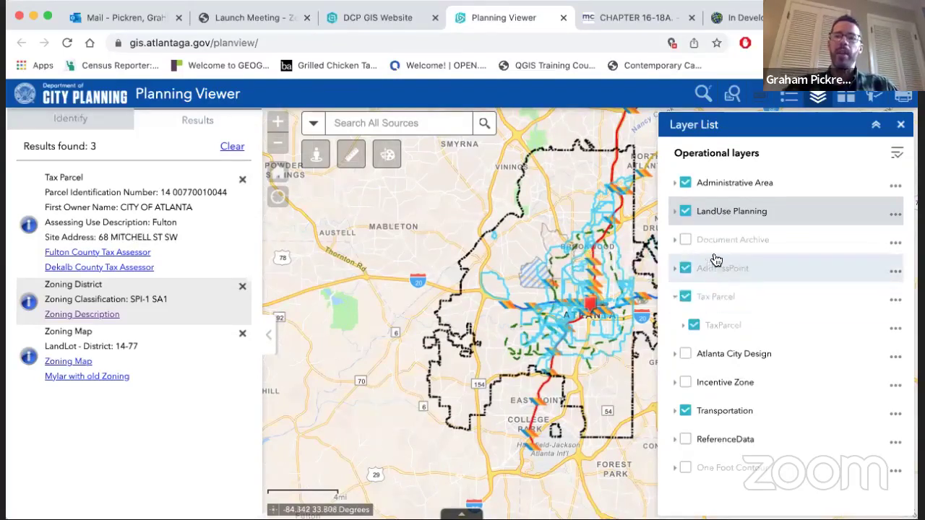
scroll(576, 289, "down", 5)
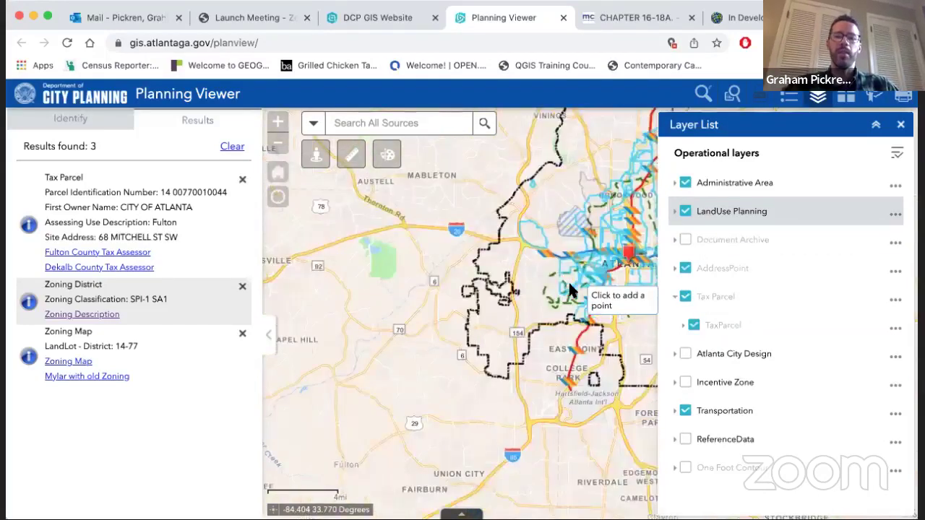
left_click(571, 289)
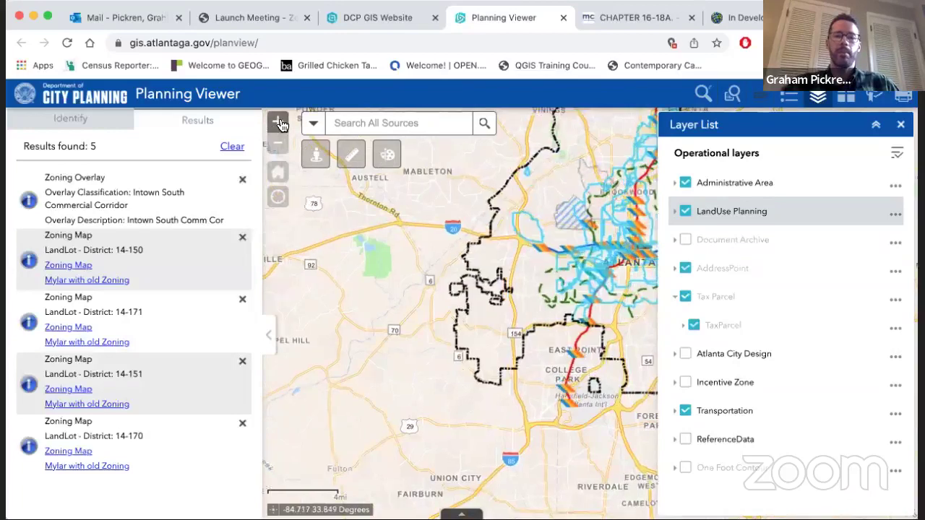
Display the tax parcels southwest of Oakland City and identify the ones just west of W Miller Dr SW.
left_click(280, 123)
left_click(280, 124)
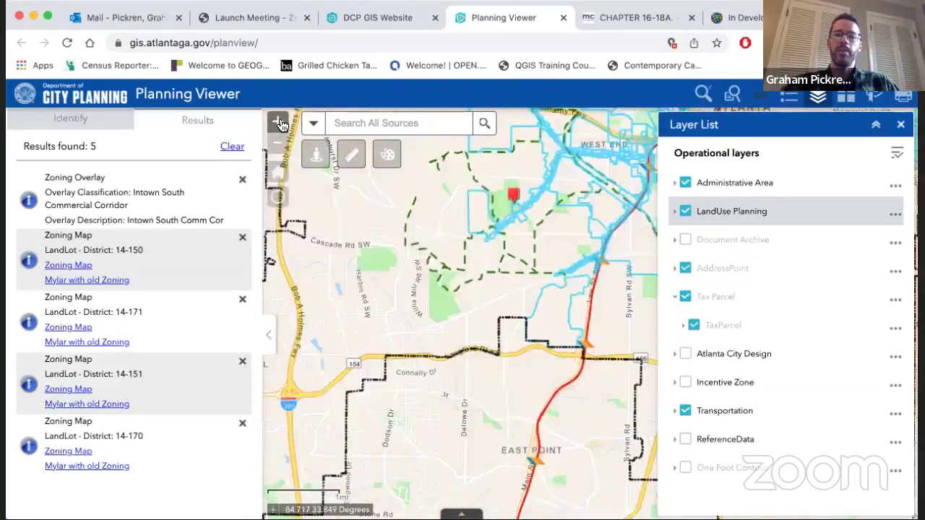
left_click(280, 124)
left_click(281, 123)
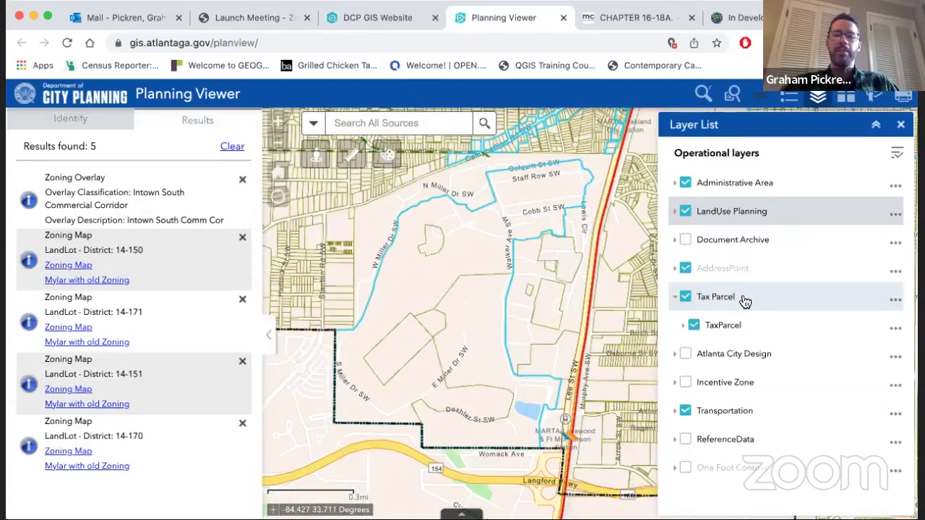
left_click(341, 187)
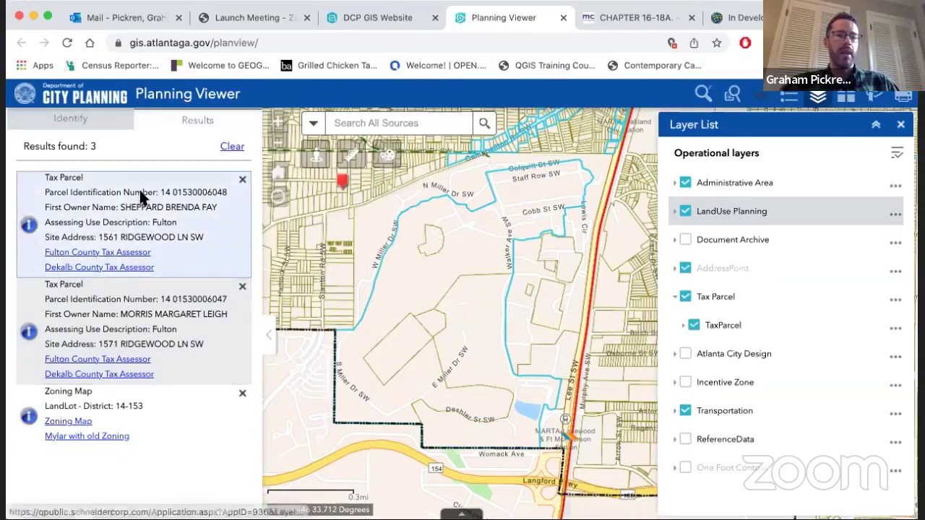
Identify the zoning map land lots at a point just north of Cascade Rd SW.
left_click(279, 149)
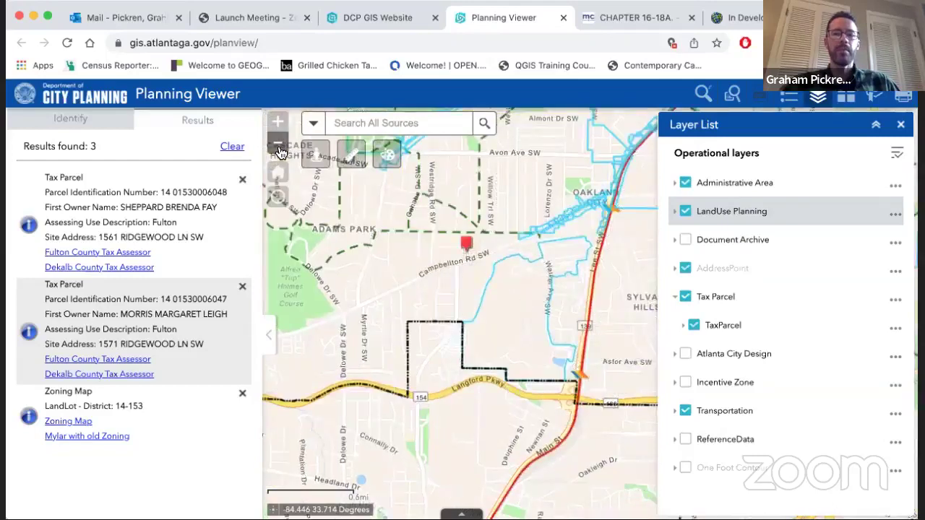
left_click(279, 148)
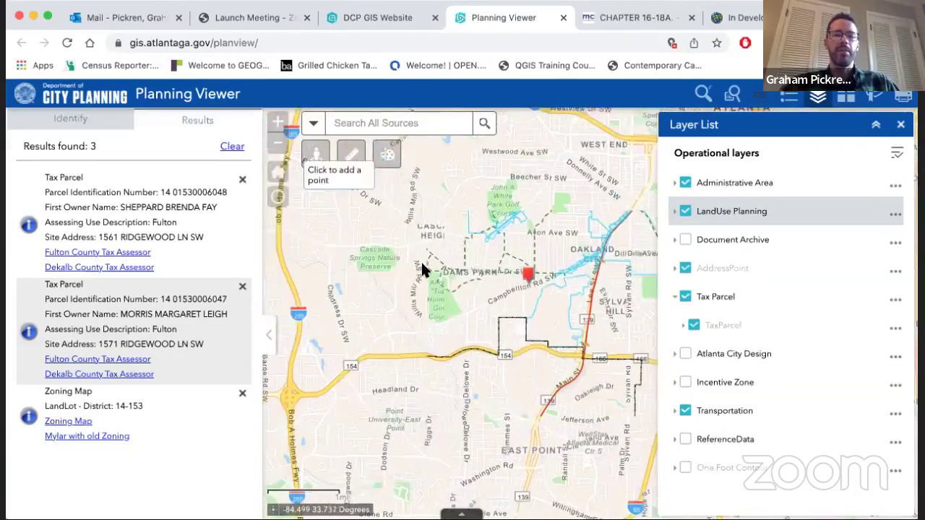
left_click(425, 225)
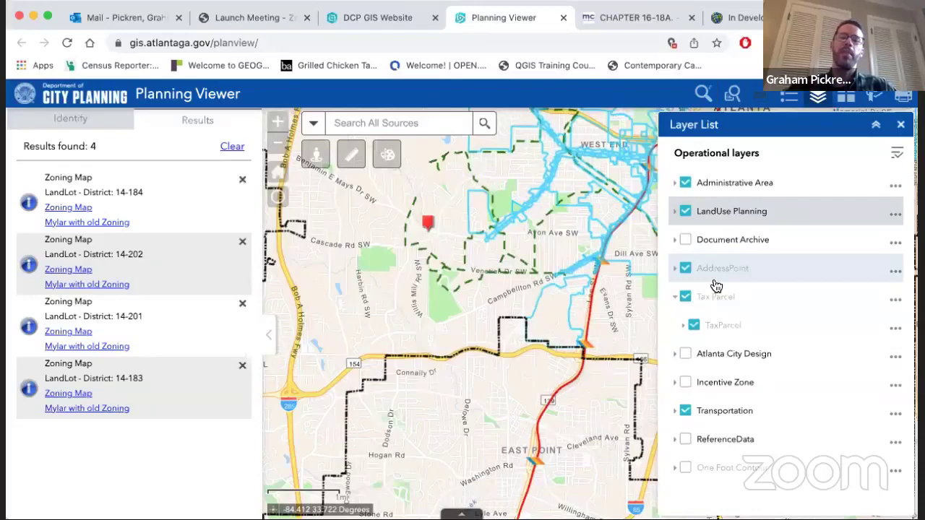
Inspect the map closely around Hardee Ave SW for address points and expand the AddressPoint layer group.
left_click(278, 123)
left_click(278, 123)
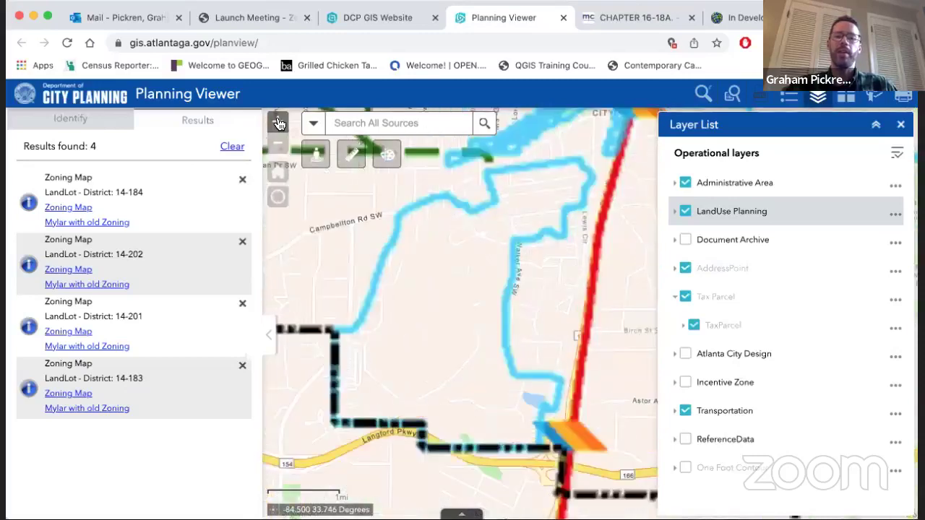
left_click(278, 123)
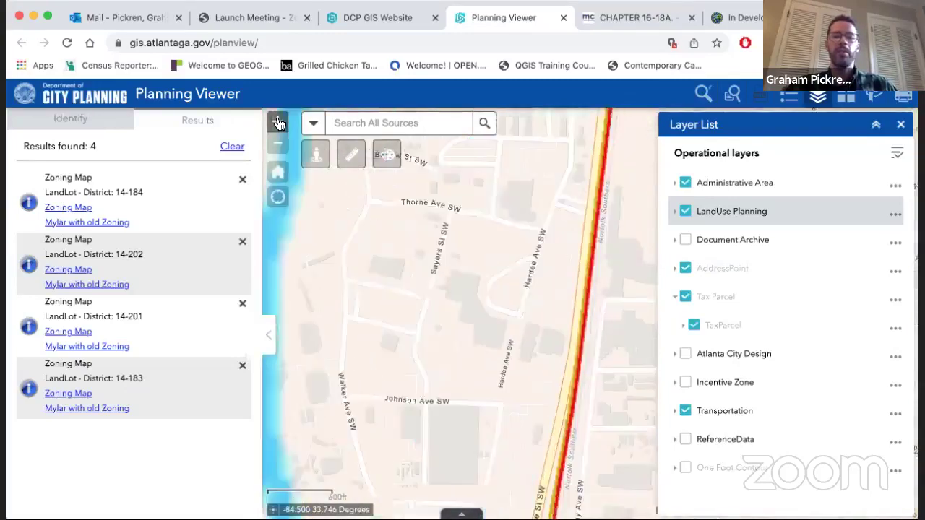
left_click(278, 123)
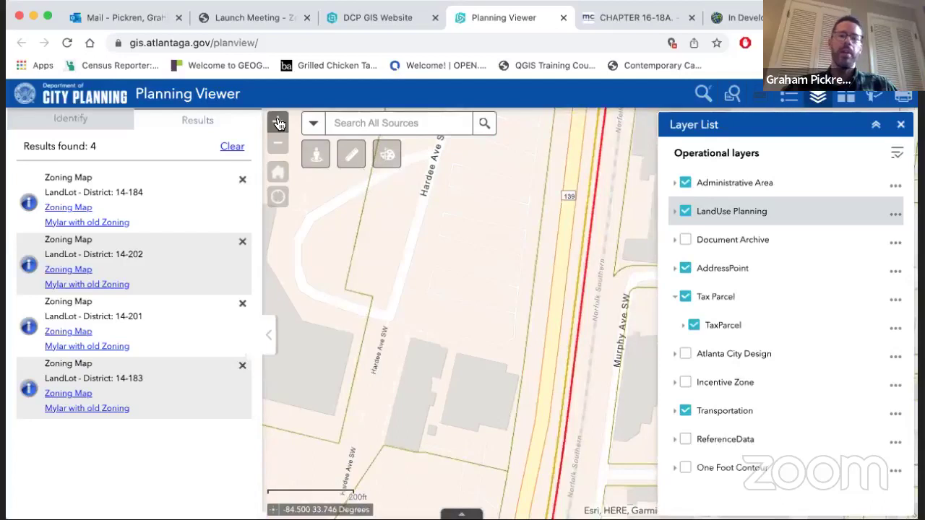
left_click(278, 122)
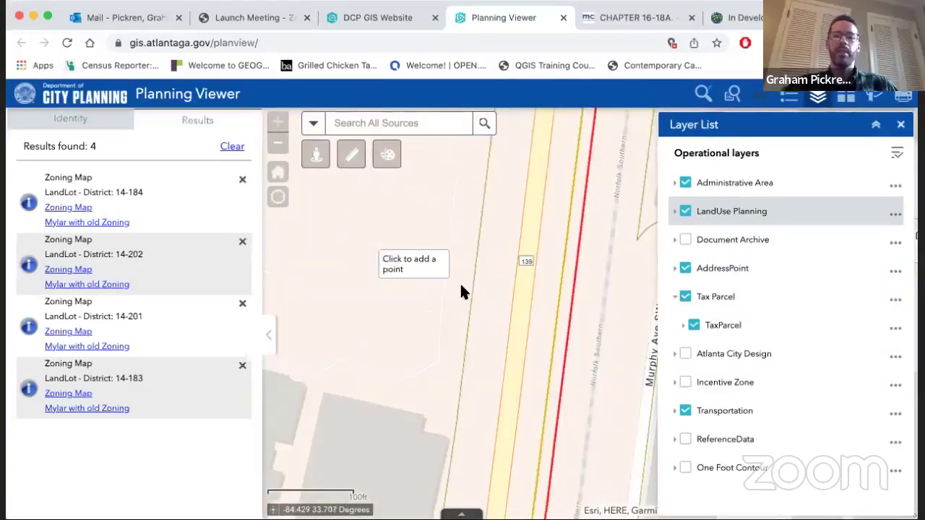
left_click_drag(461, 292, 556, 329)
left_click(675, 270)
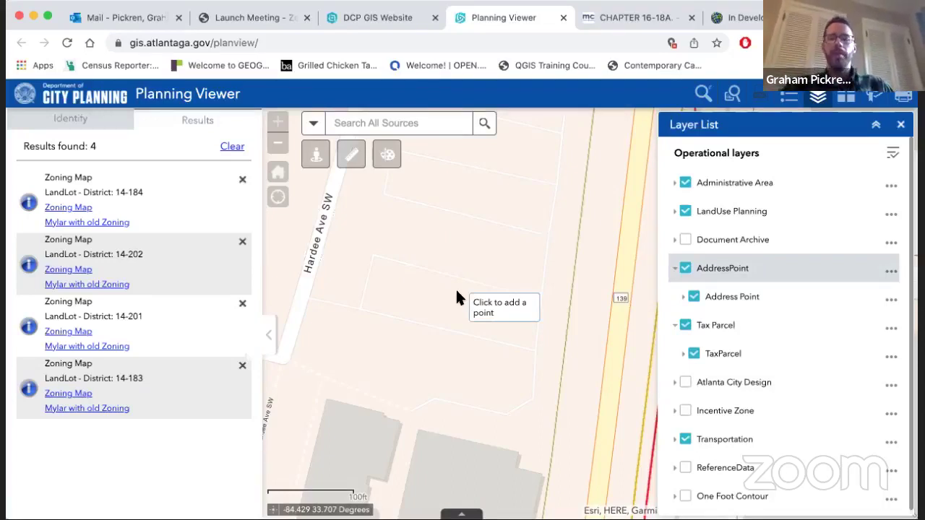
Expand the LandUse Planning group, then turn on and expand Document Archive to display the Plat Footprints around Hardee Ave SW.
left_click(674, 211)
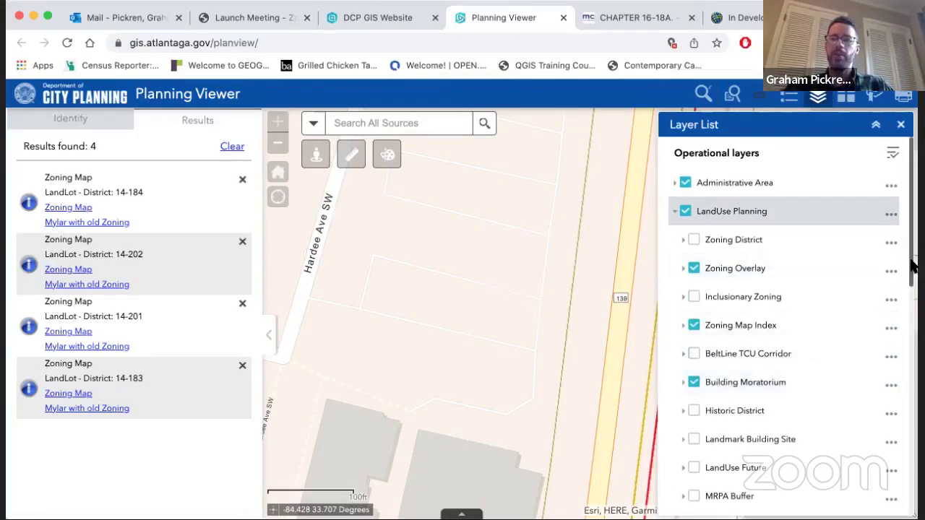
left_click_drag(910, 283, 901, 345)
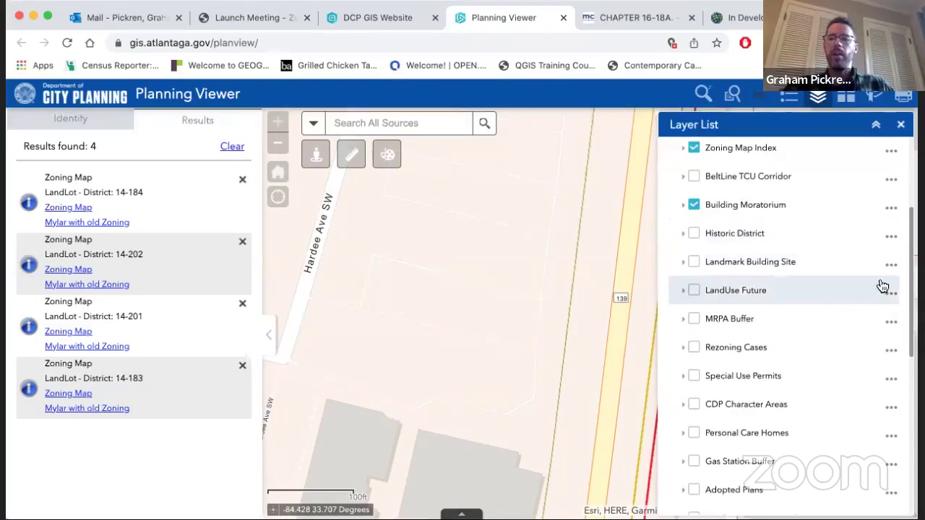
left_click_drag(909, 295, 903, 386)
scroll(903, 387, "down", 5)
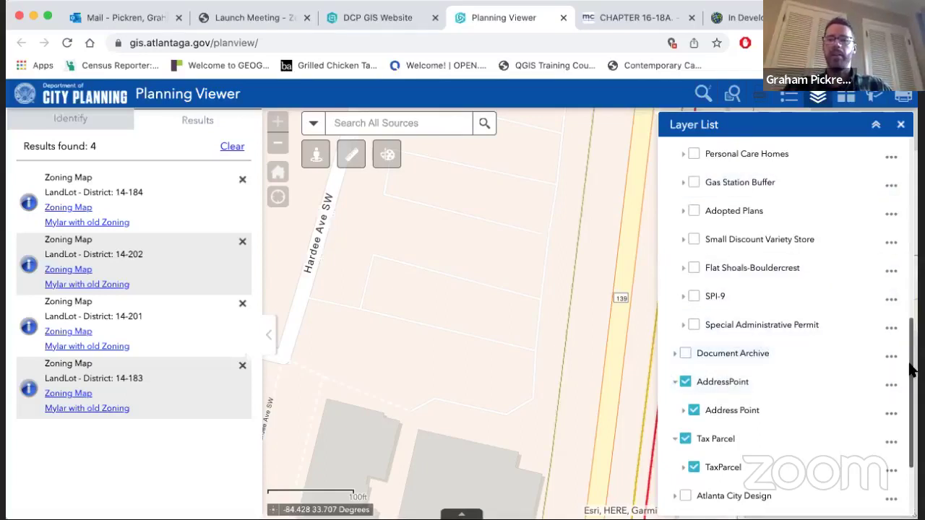
left_click(685, 354)
left_click(675, 354)
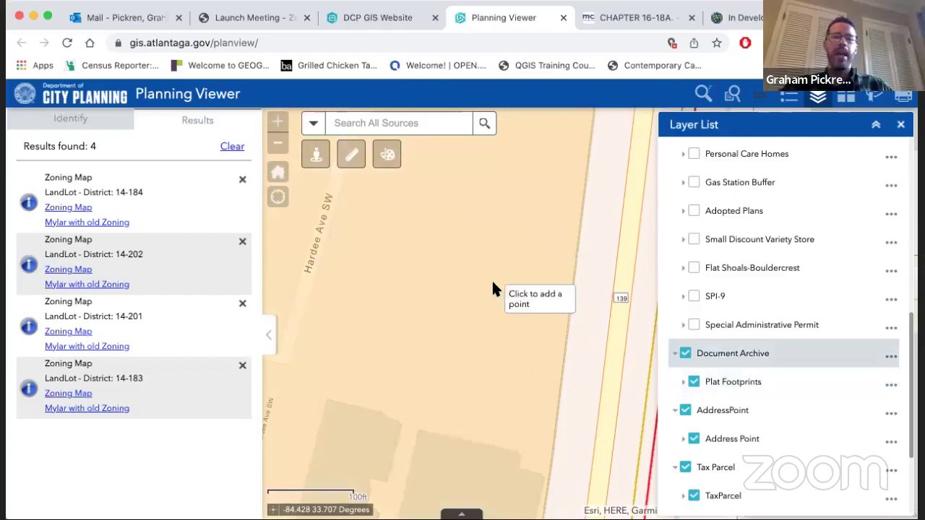
left_click(277, 143)
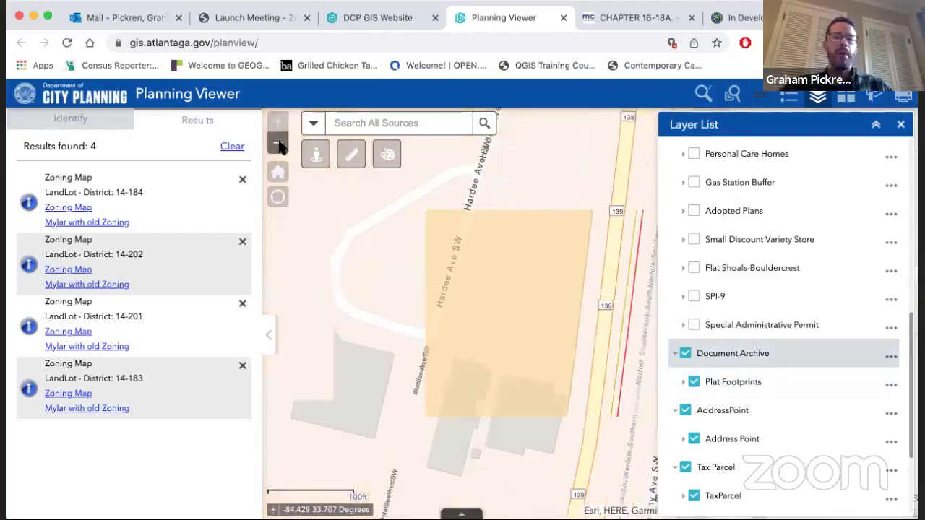
Identify the features at a point between Hardee Ave SW and route 139, and view the plat PDF for the Plat Footprints record.
left_click(513, 314)
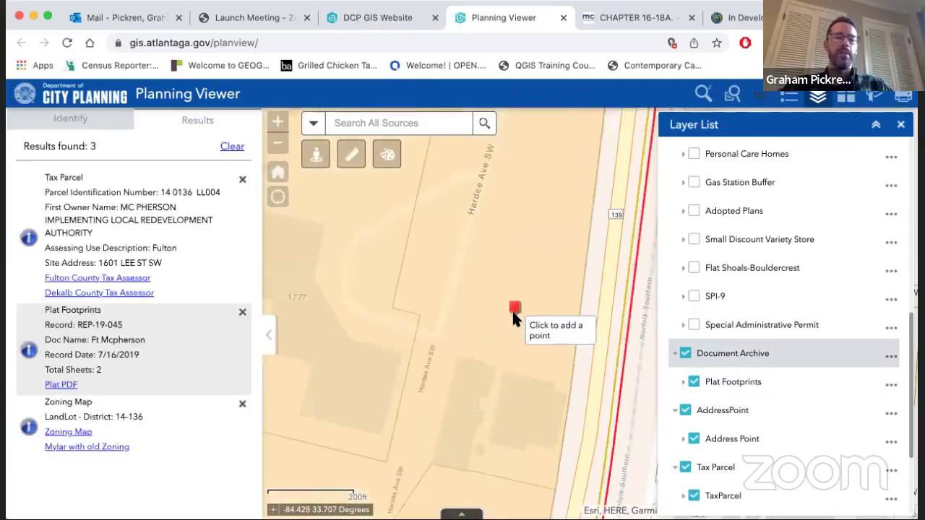
left_click(63, 386)
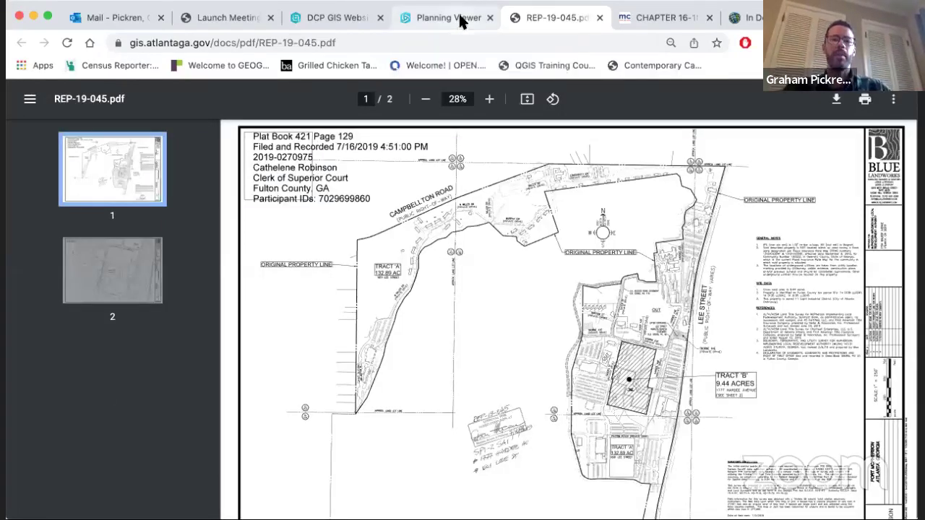
left_click(460, 21)
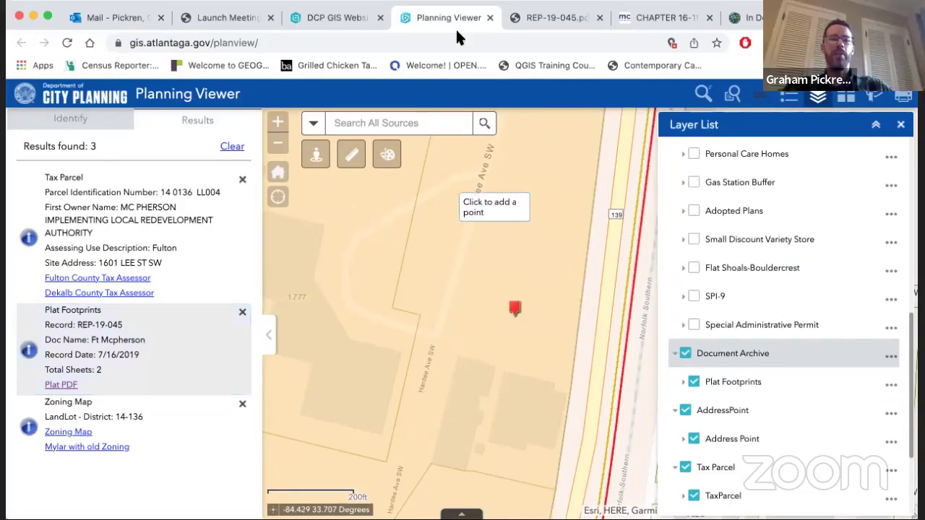
Collapse the AddressPoint group, expand ReferenceData, and look through the available operational layers.
left_click(675, 409)
scroll(677, 396, "up", 2)
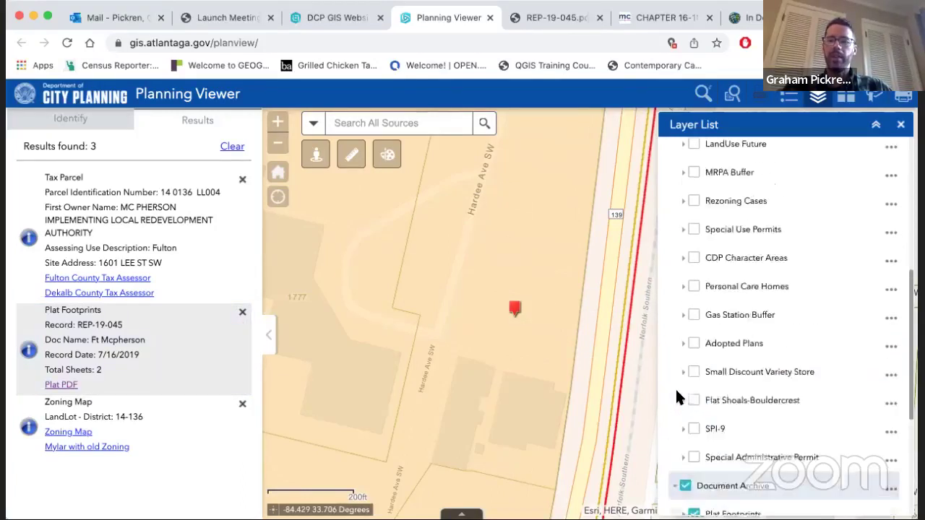
scroll(679, 397, "down", 4)
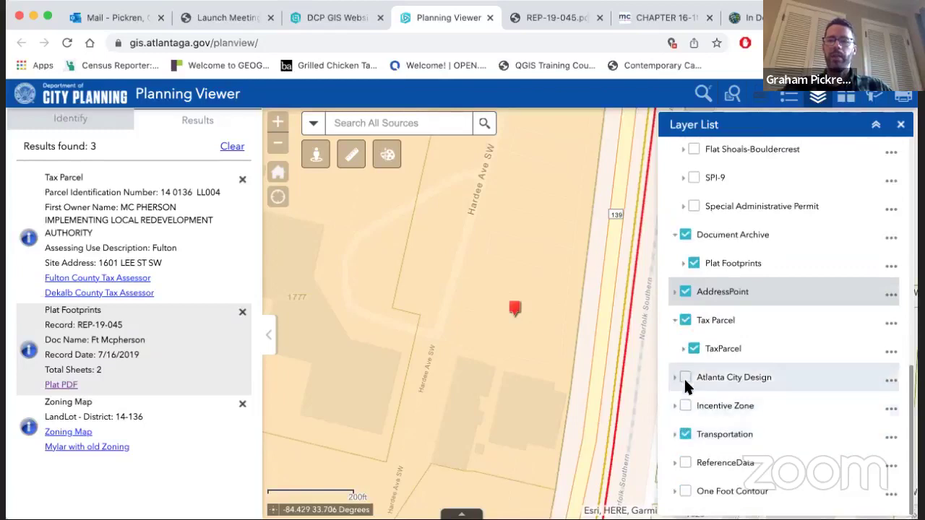
left_click(675, 463)
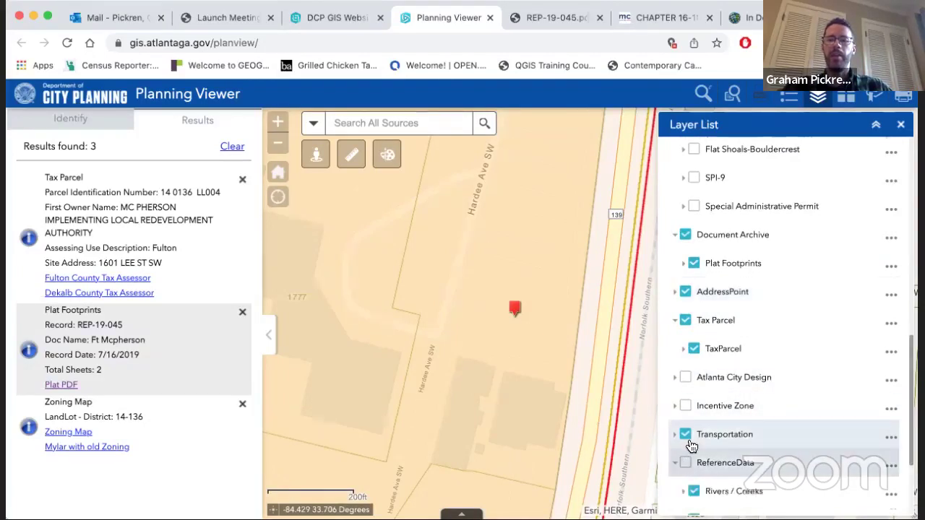
scroll(689, 444, "up", 2)
scroll(692, 447, "down", 3)
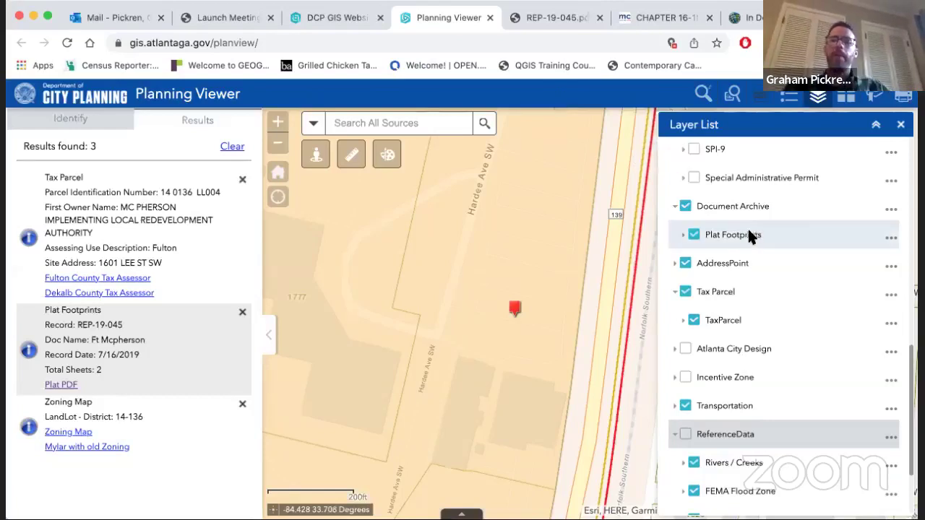
scroll(764, 195, "up", 10)
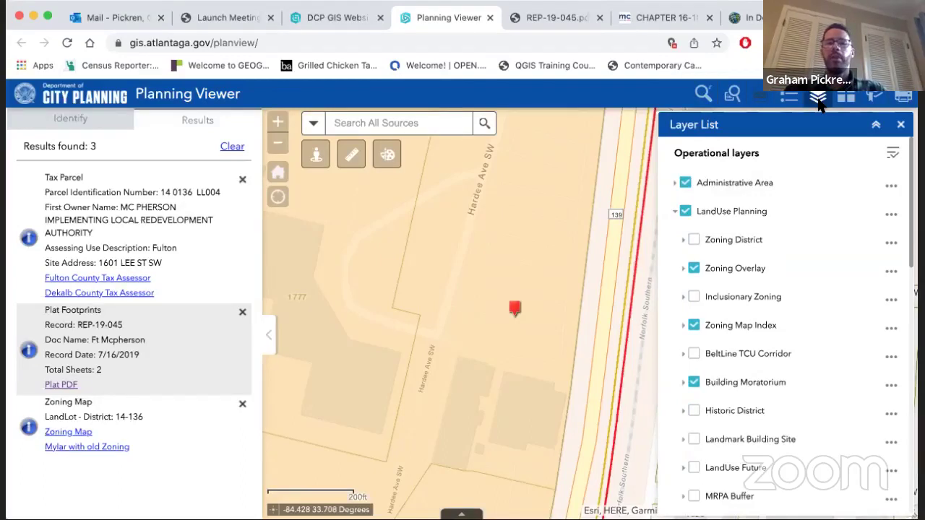
Collapse the LandUse Planning group and turn off Document Archive and AddressPoint, leaving Tax Parcel on.
left_click(900, 126)
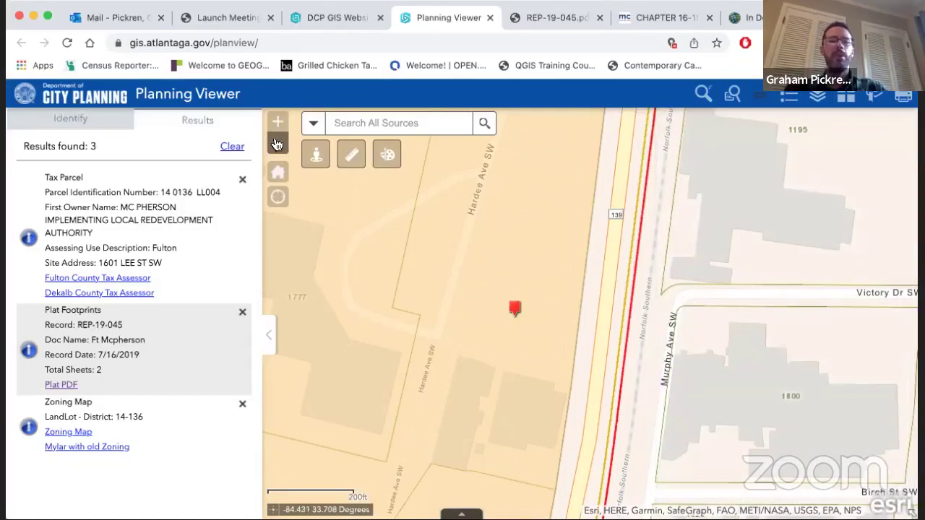
left_click(817, 98)
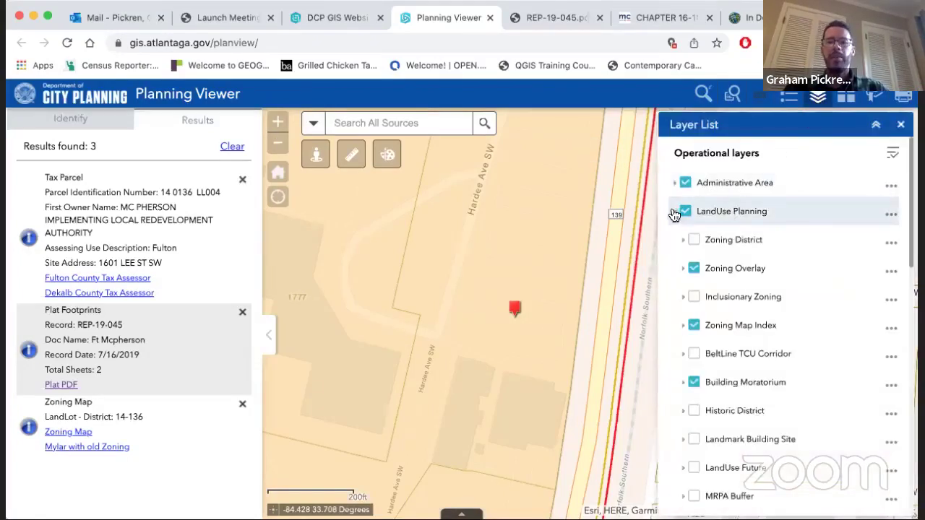
left_click(673, 213)
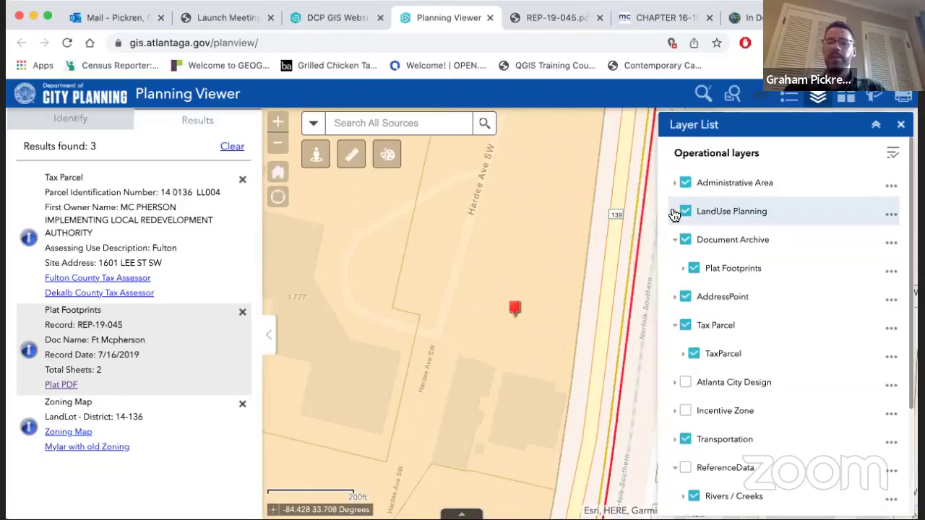
left_click(685, 239)
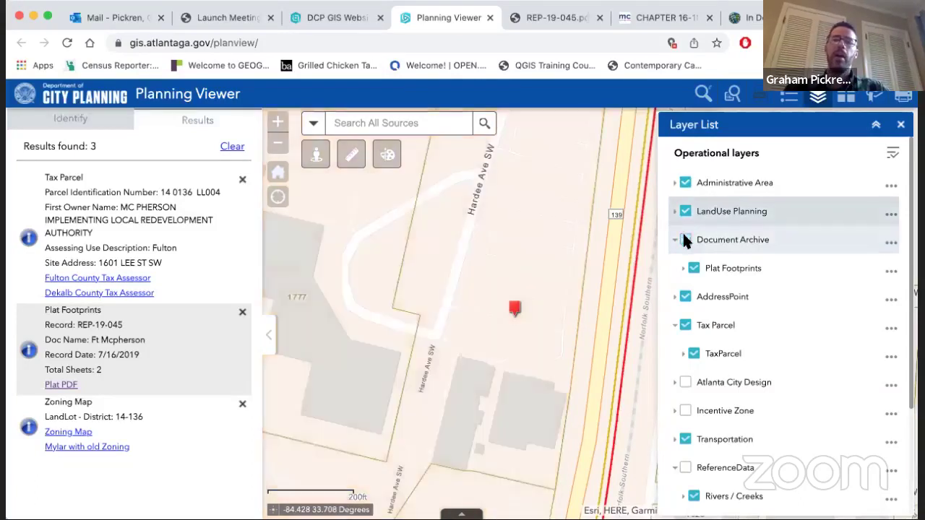
left_click(686, 298)
left_click(685, 326)
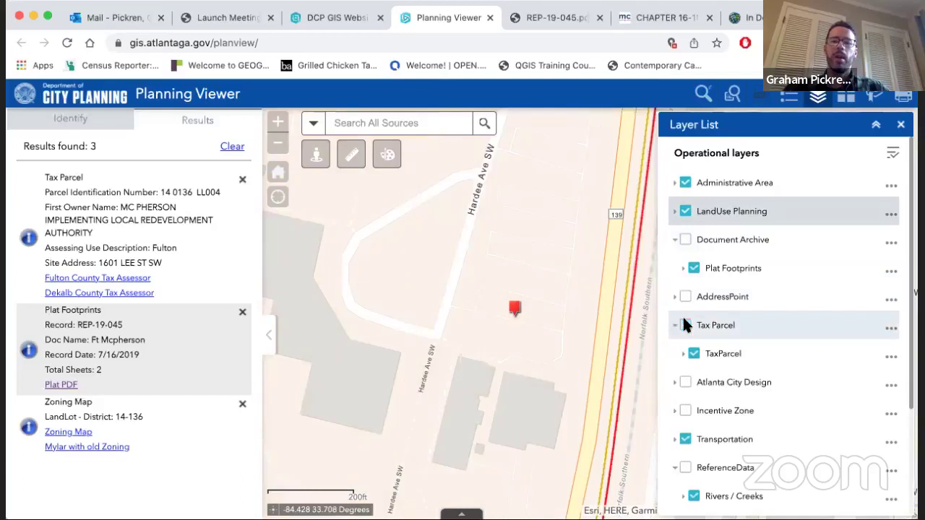
left_click(685, 325)
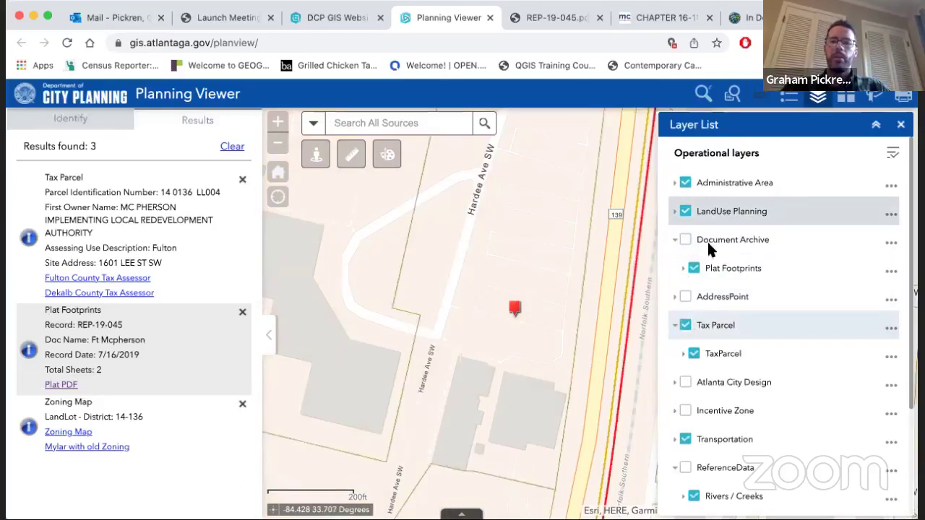
Run an Enhanced Search by value on Zoning District for the C-1 zoning classification, with the map showing southwest Atlanta.
left_click(701, 96)
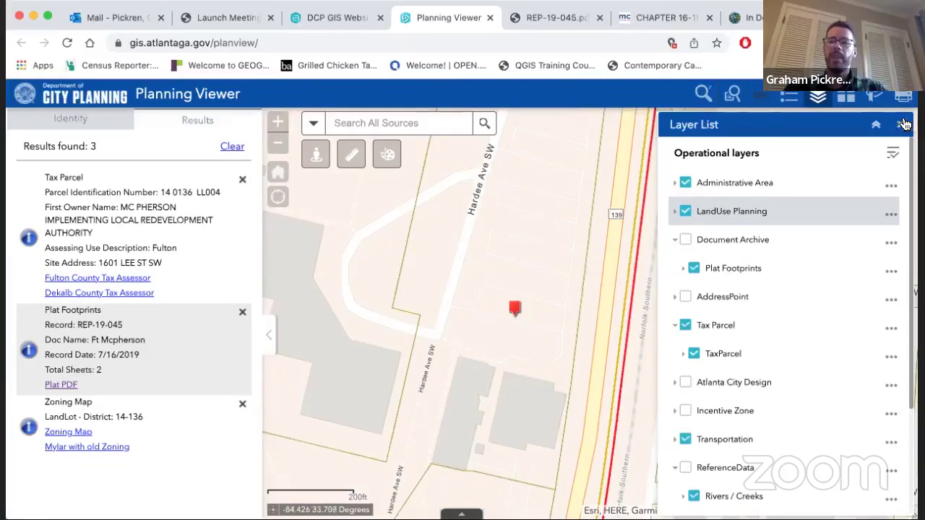
left_click(701, 96)
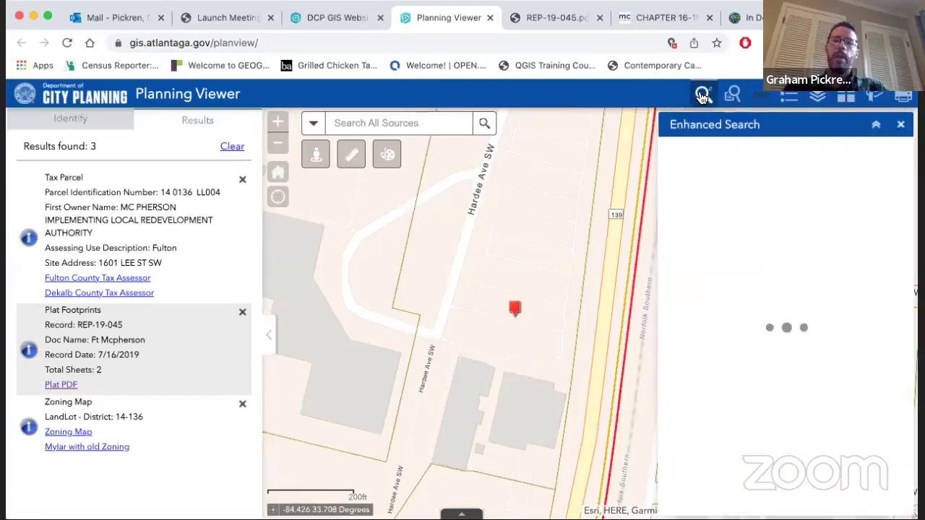
left_click(284, 147)
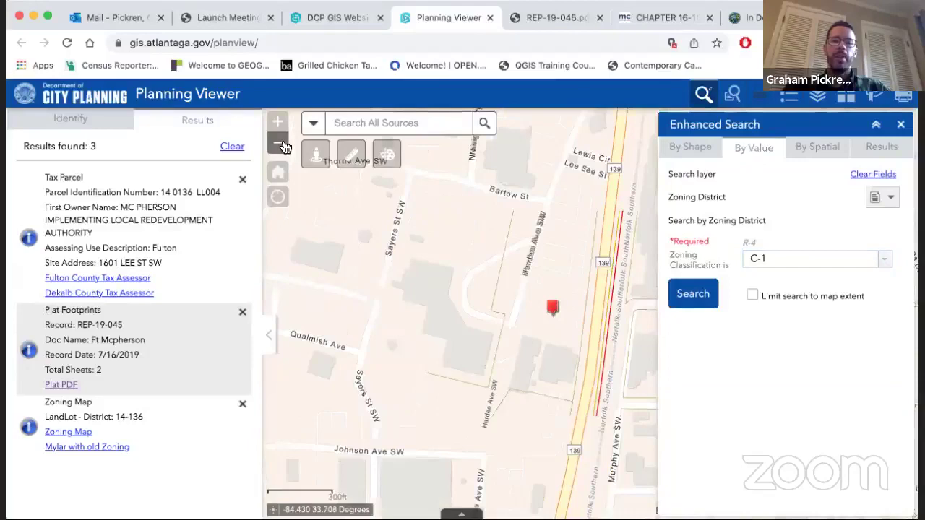
left_click(284, 147)
left_click(285, 147)
left_click(288, 148)
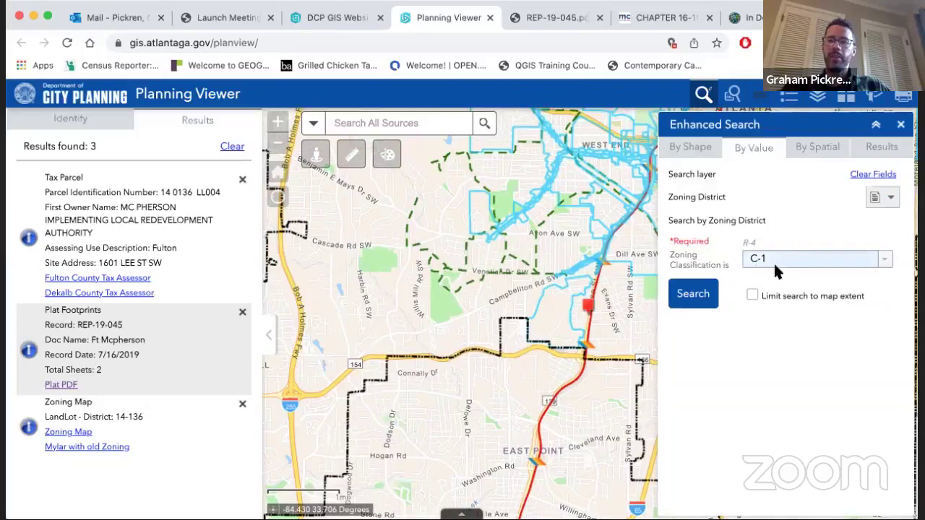
left_click(885, 261)
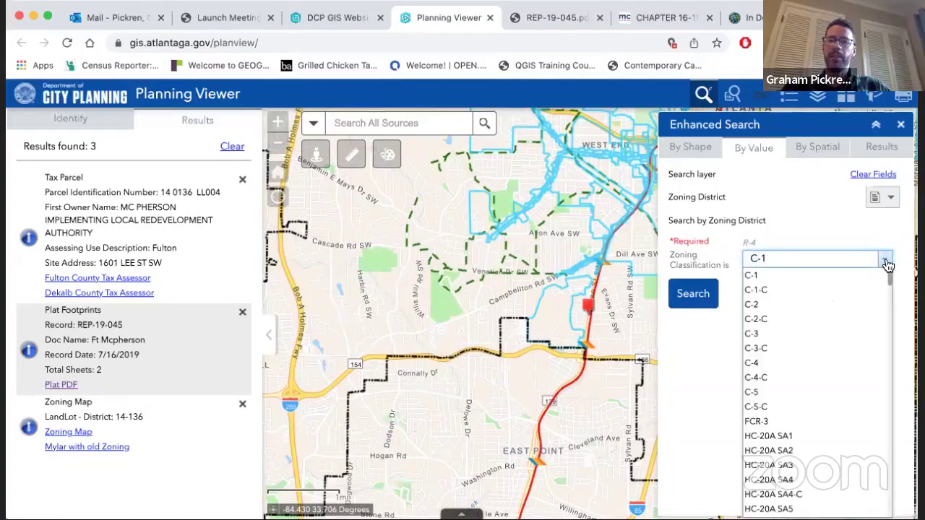
left_click(822, 276)
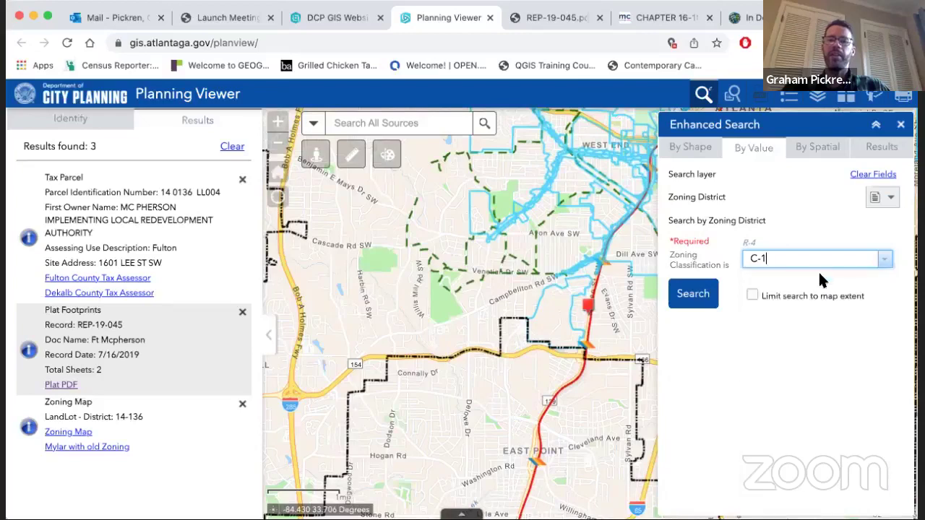
left_click(702, 296)
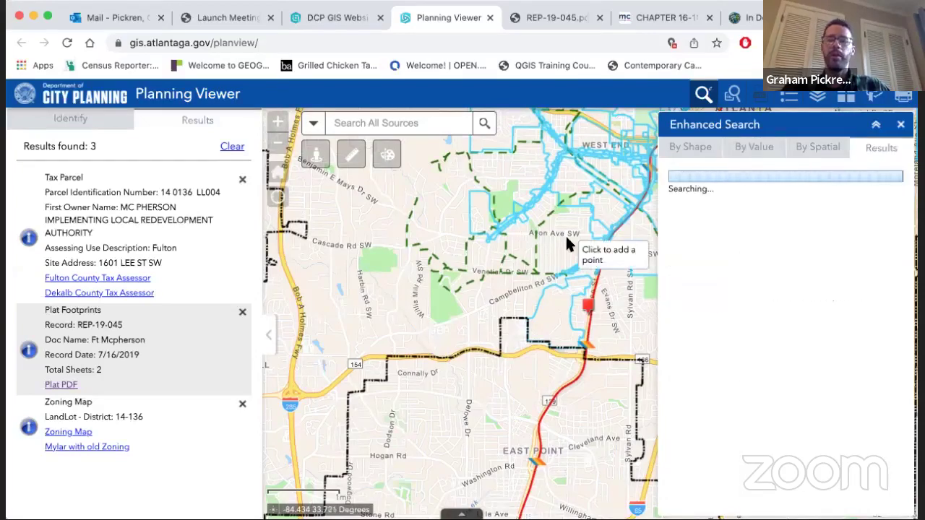
Examine the C-1 search results across the city and the actions available for them.
left_click_drag(532, 265, 450, 330)
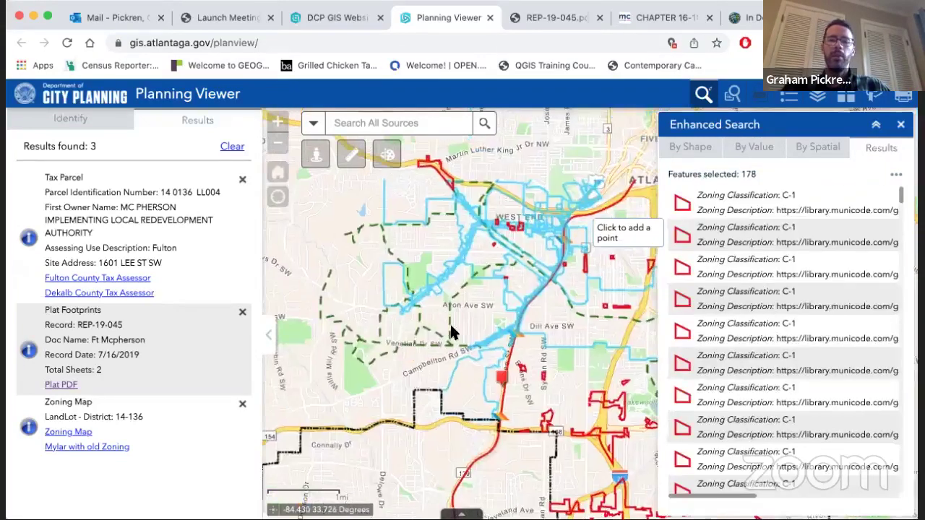
left_click(277, 143)
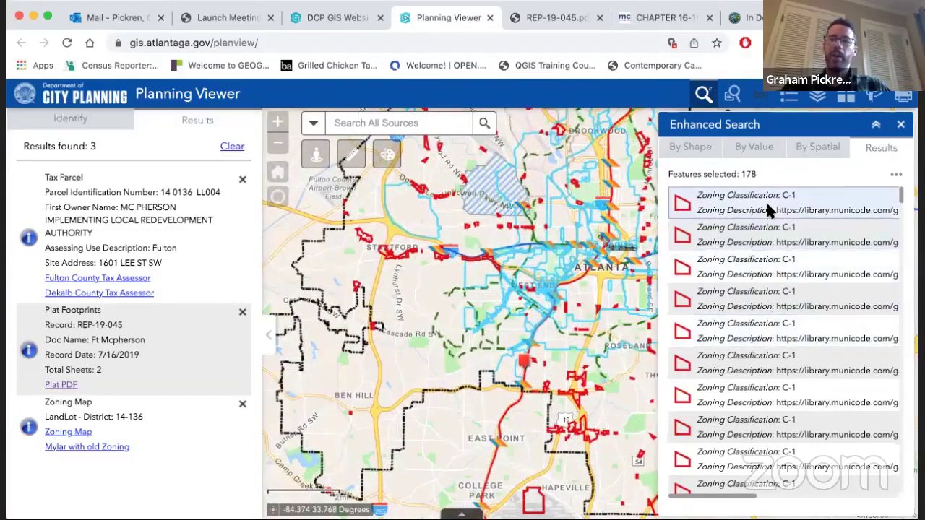
left_click(897, 178)
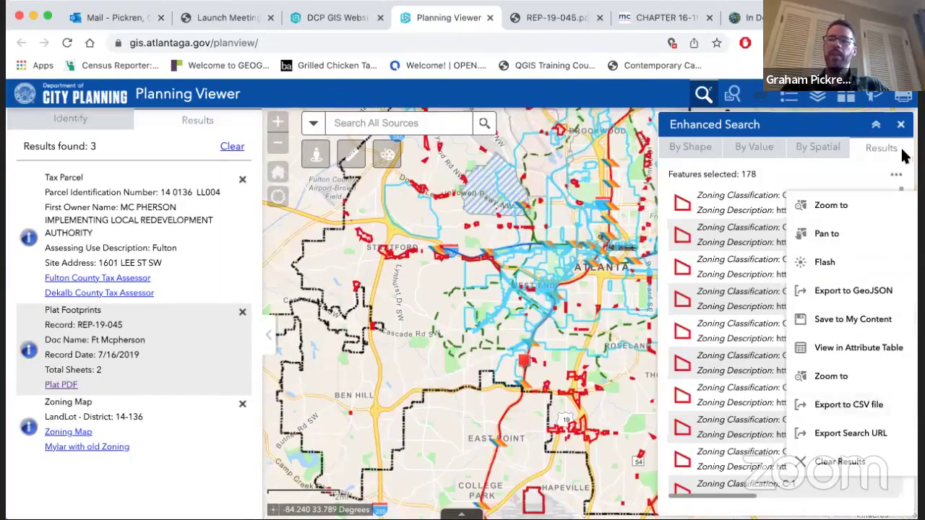
left_click(760, 148)
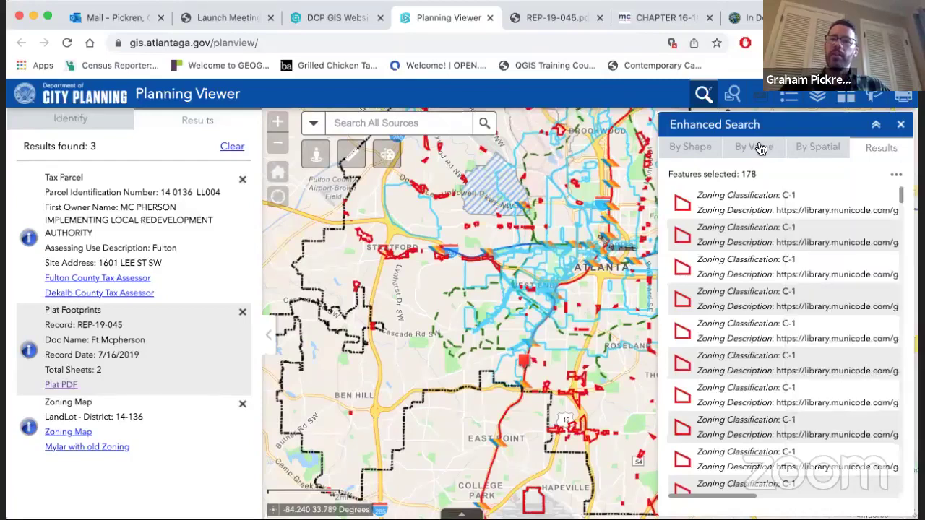
Search by value for the C-2 zoning classification, adding its districts to the current results.
left_click(760, 148)
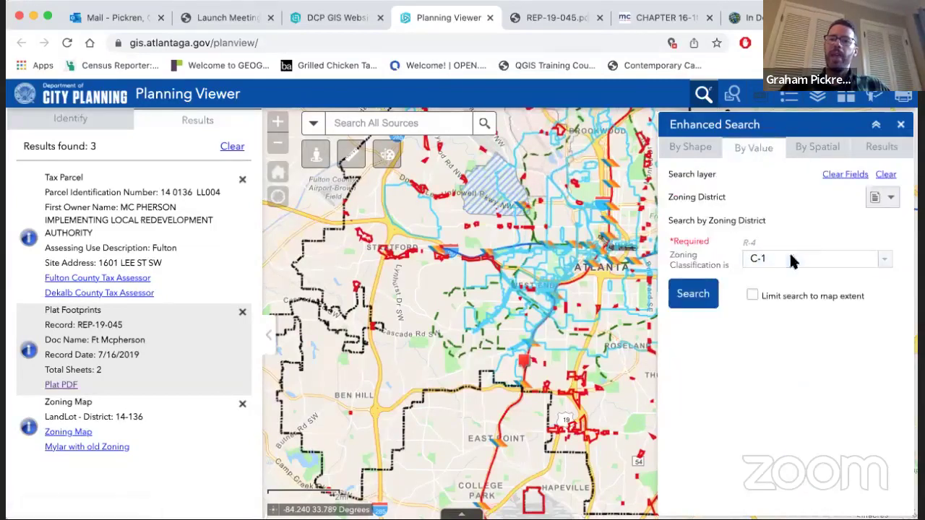
left_click(891, 202)
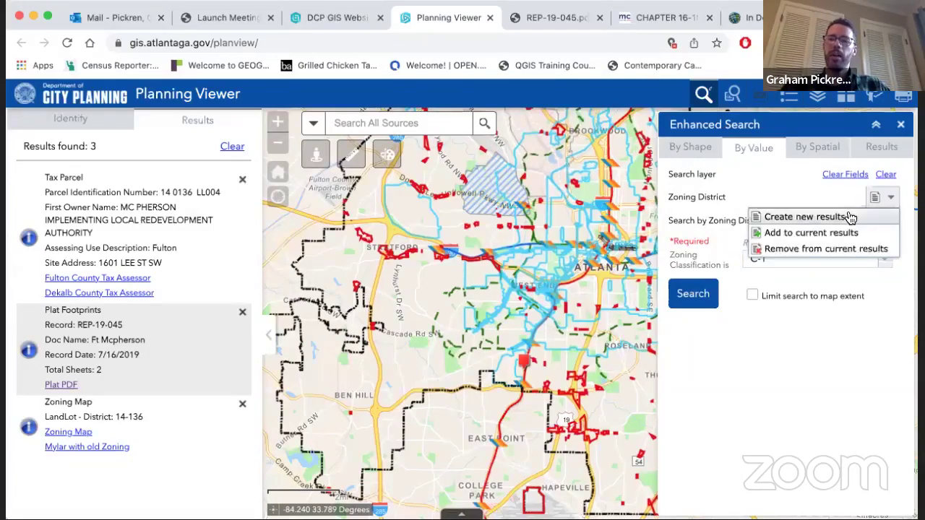
left_click(893, 201)
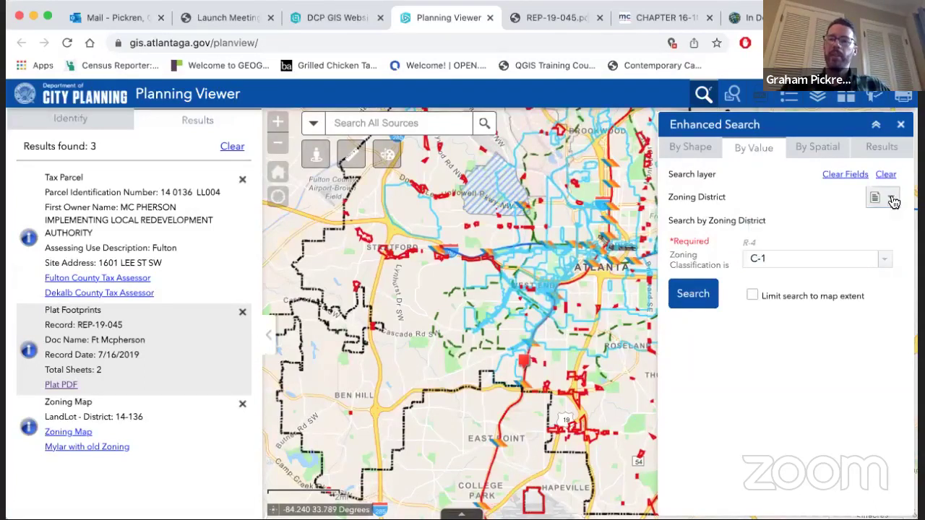
left_click(893, 202)
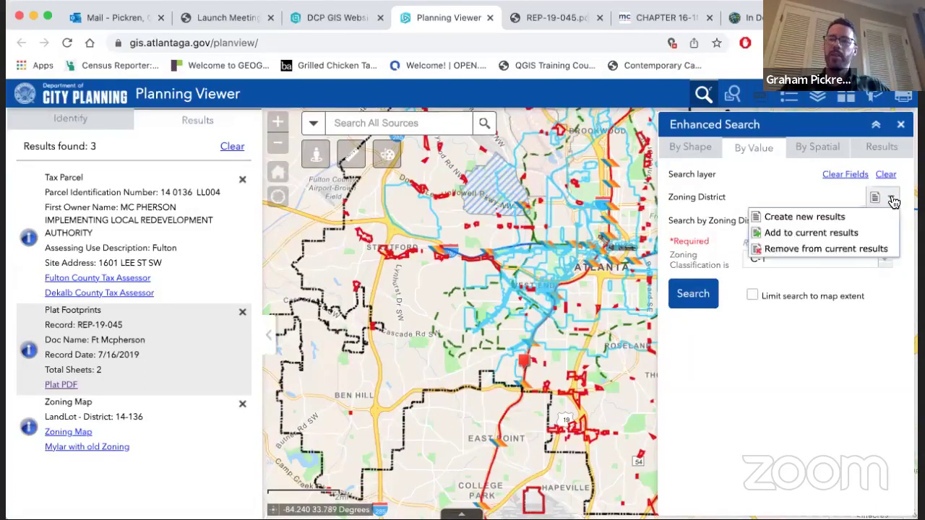
left_click(828, 233)
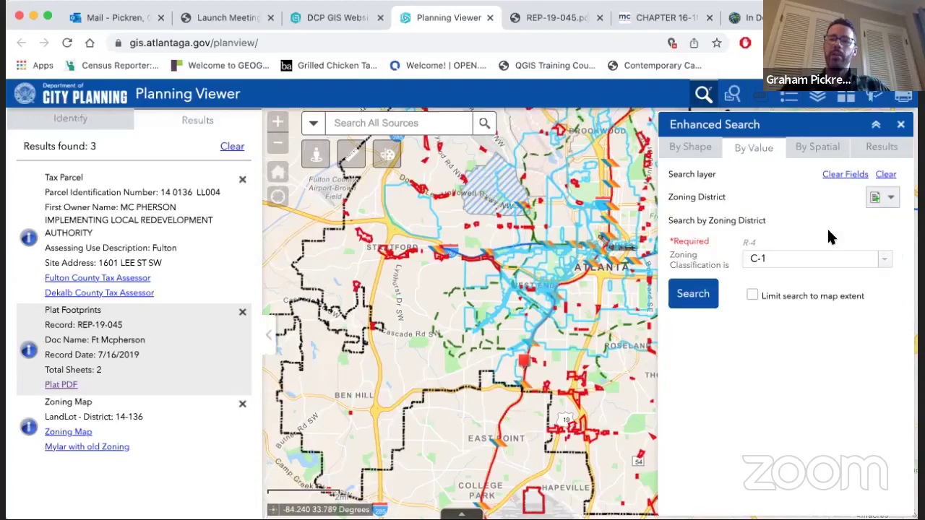
left_click(884, 262)
left_click(815, 303)
left_click(698, 294)
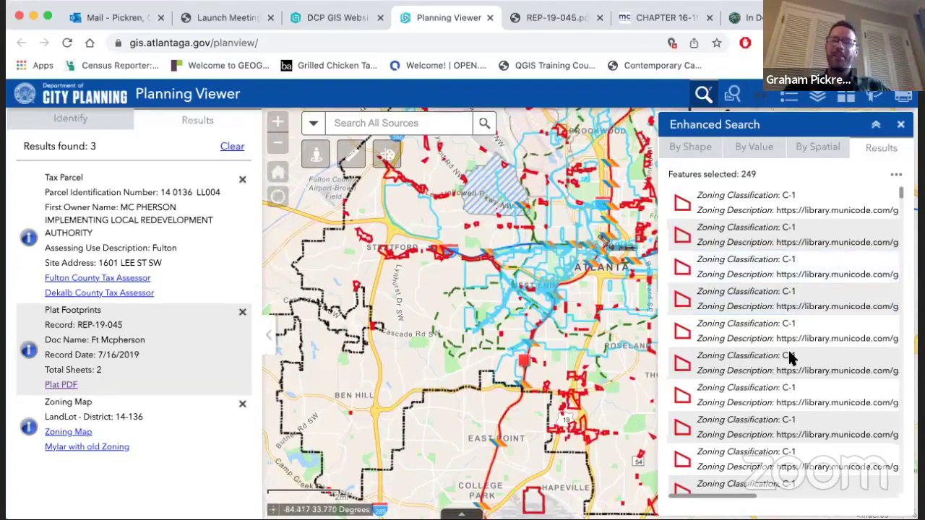
Look through the combined zoning results and their available actions, and close Enhanced Search.
scroll(789, 357, "down", 1)
scroll(773, 346, "down", 1)
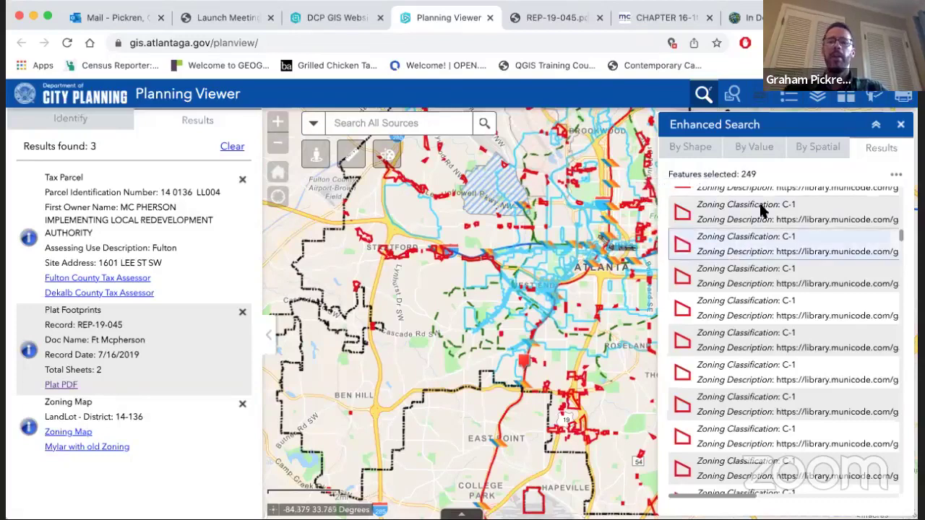
left_click(896, 175)
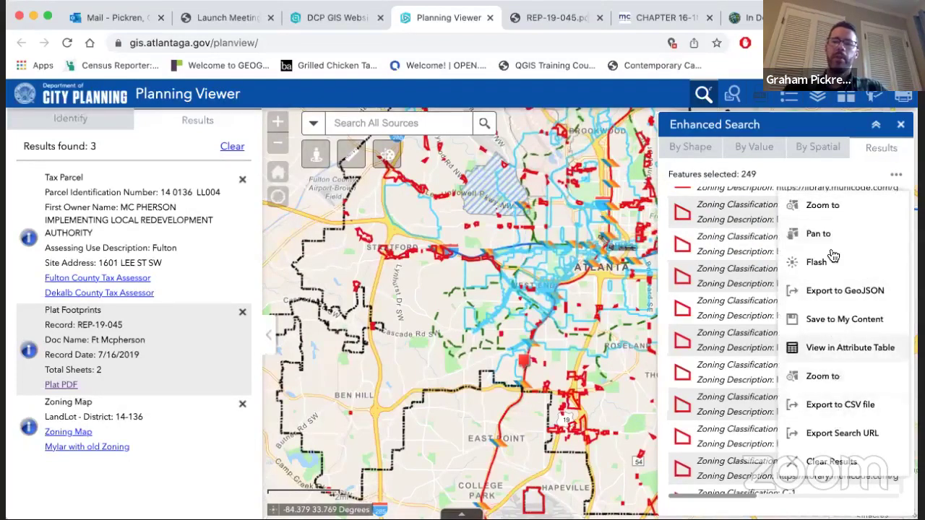
left_click(901, 133)
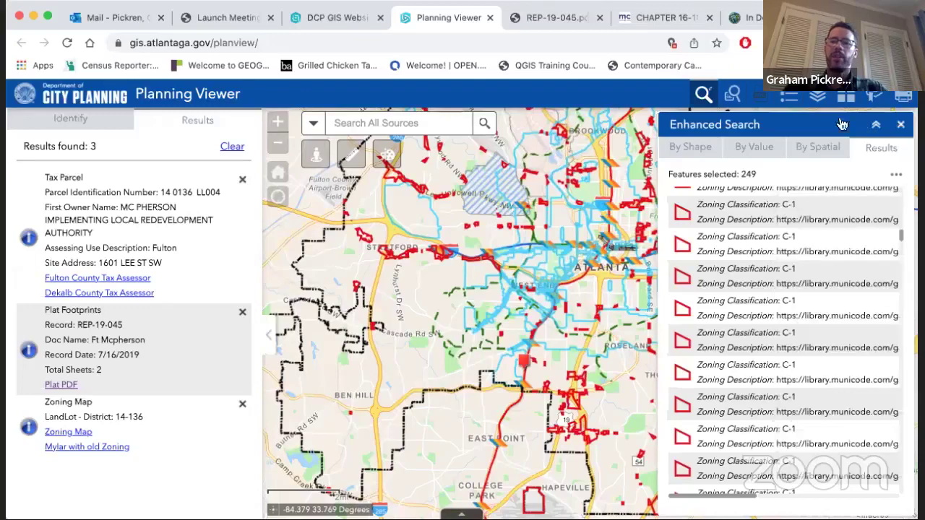
left_click(901, 125)
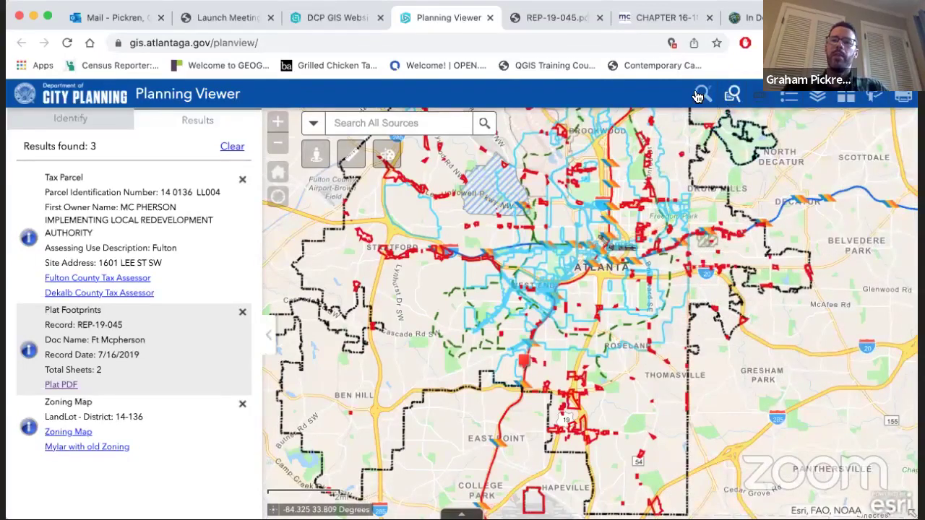
Query the Zoning Scan Log in Legacy Rezoning Cases for case number z-97-23.
left_click(734, 97)
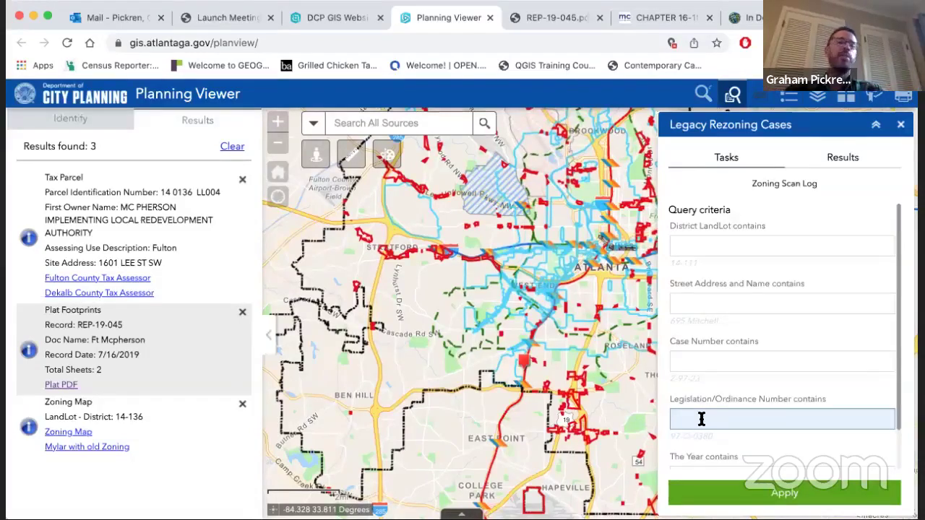
left_click(702, 364)
type("z")
type("-97")
type("0")
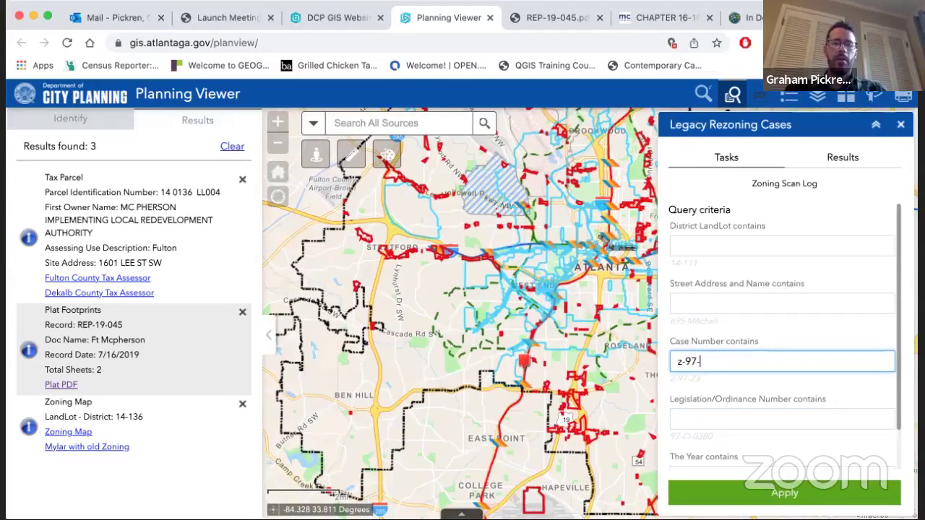
type("23")
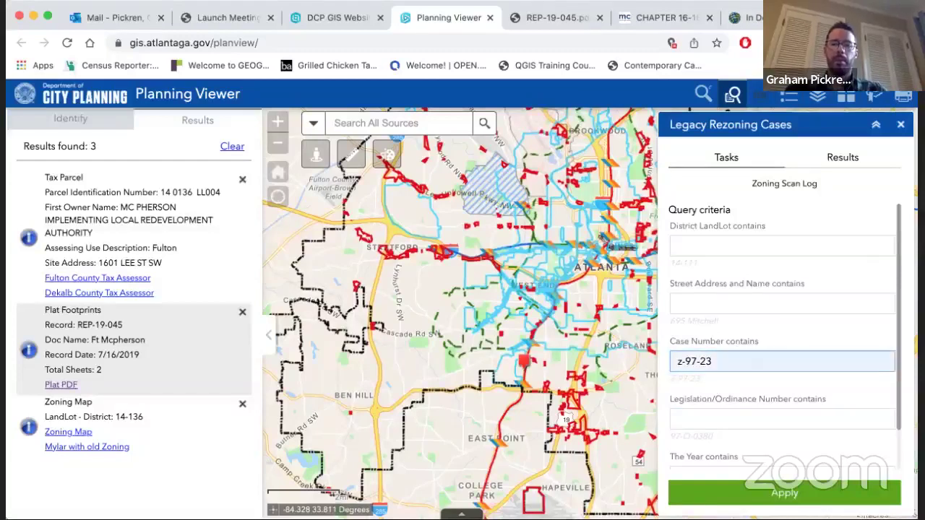
left_click(753, 490)
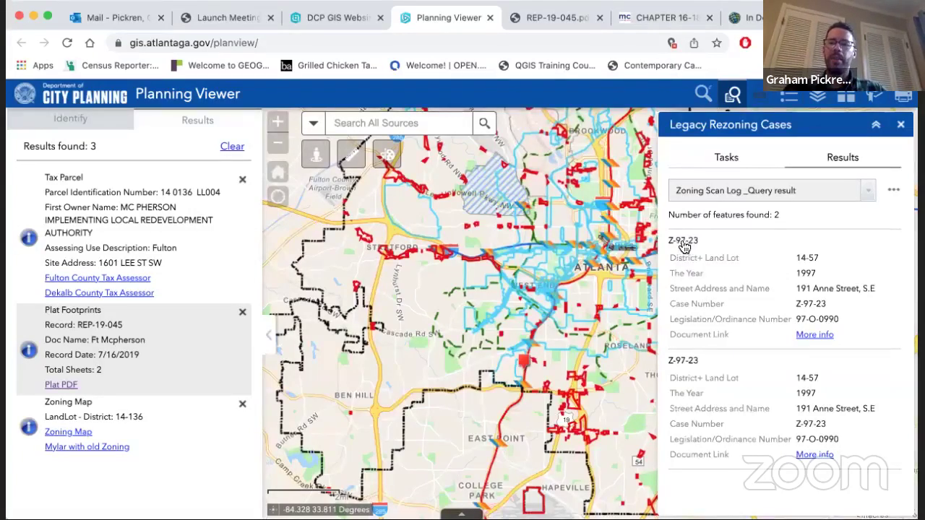
Open the first Z-97-23 result's document, read through its ordinance page, and return to the viewer to close Legacy Rezoning Cases.
left_click(811, 336)
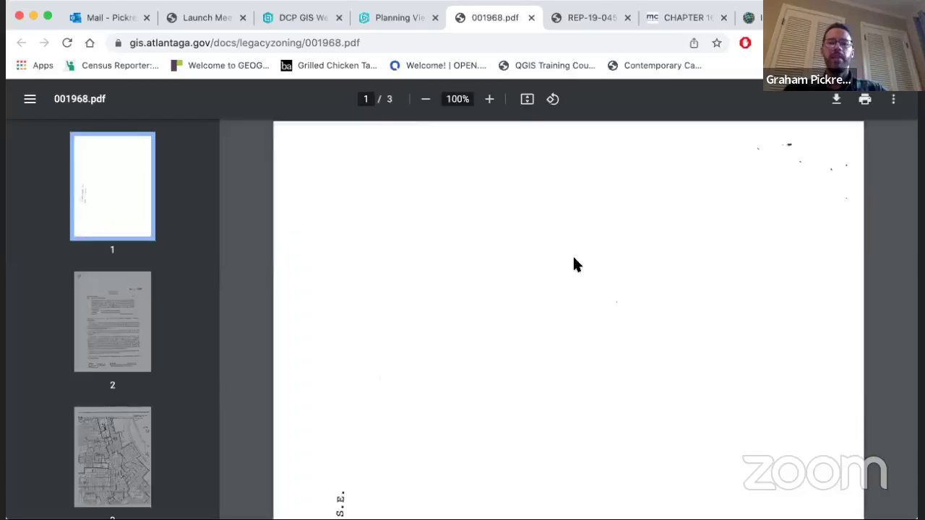
scroll(574, 259, "down", 5)
scroll(574, 258, "down", 10)
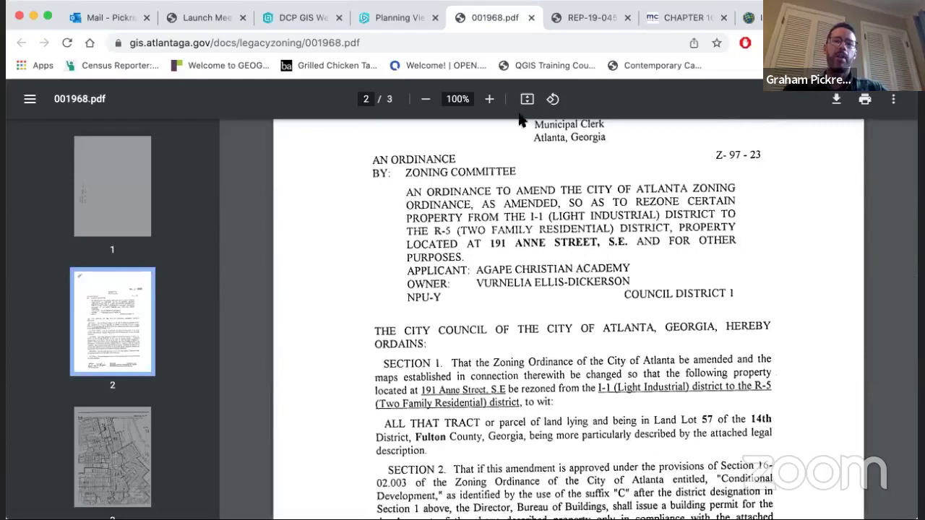
left_click(396, 17)
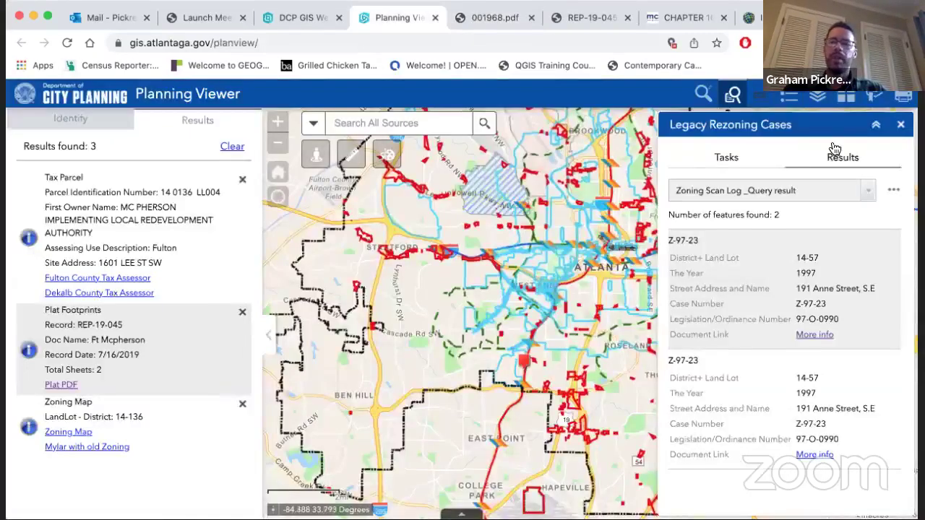
left_click(903, 126)
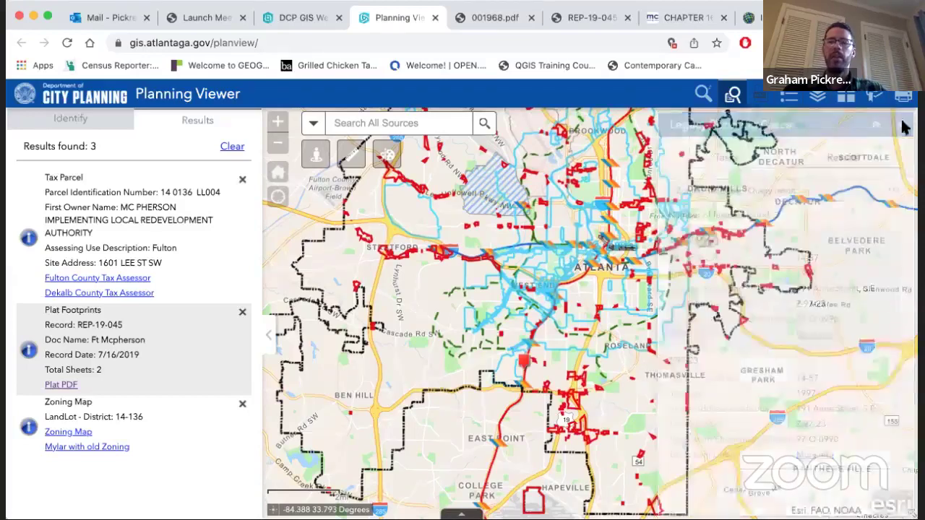
Open the Plat Search Tool and choose record number ACK-08-006 for searching the Plat Log by value.
left_click(760, 99)
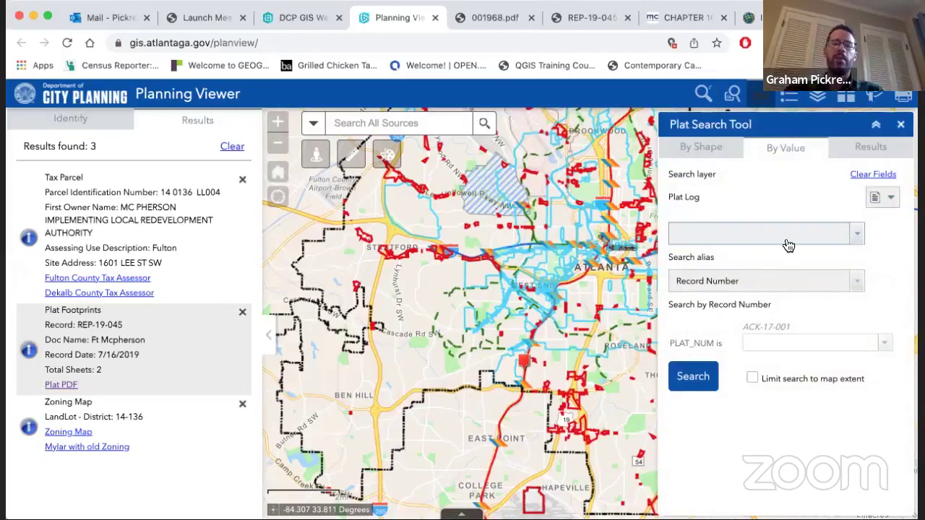
left_click(890, 348)
type("ack")
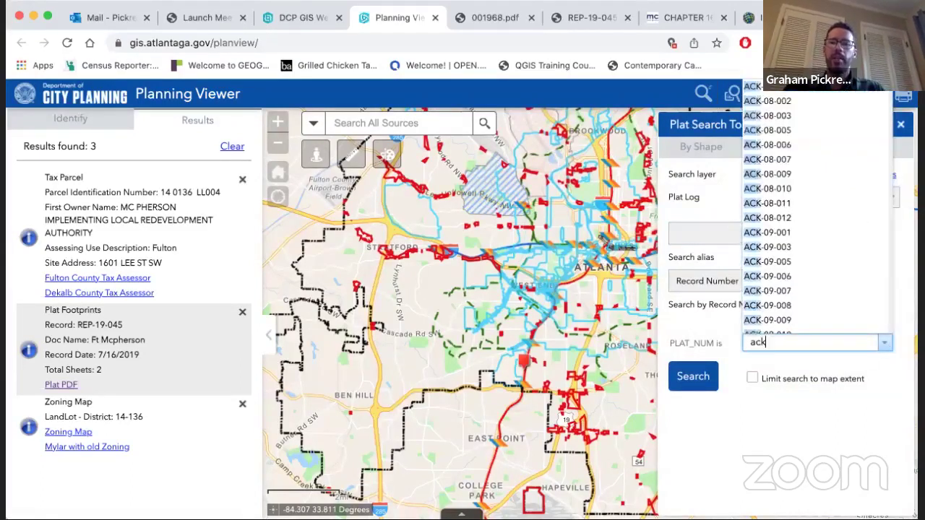
left_click(784, 147)
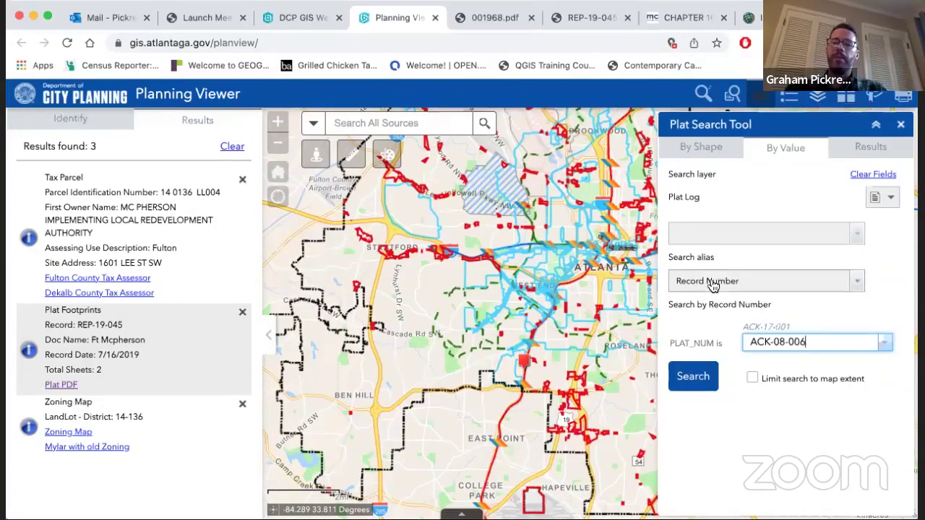
Try the Dark Gray Canvas basemap, set the basemap to City of Atlanta Base, and close the Basemap Gallery.
left_click(851, 96)
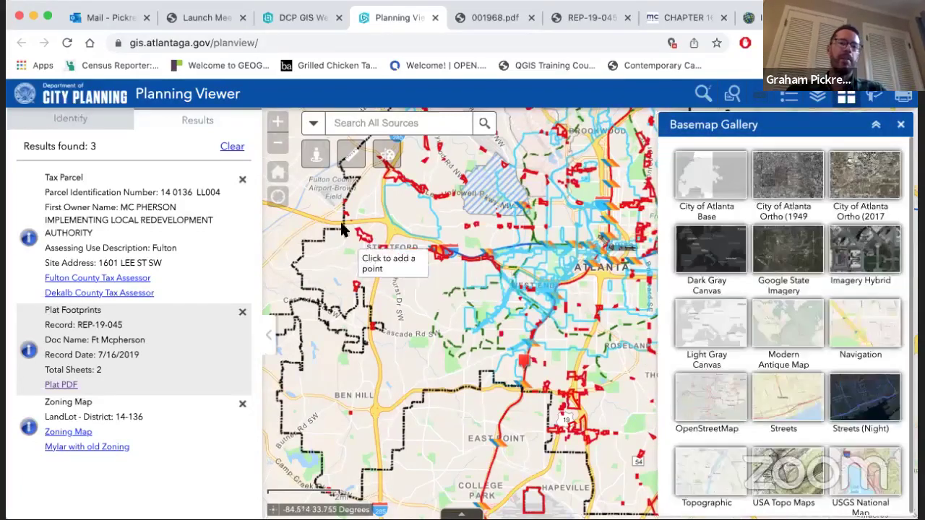
left_click(714, 249)
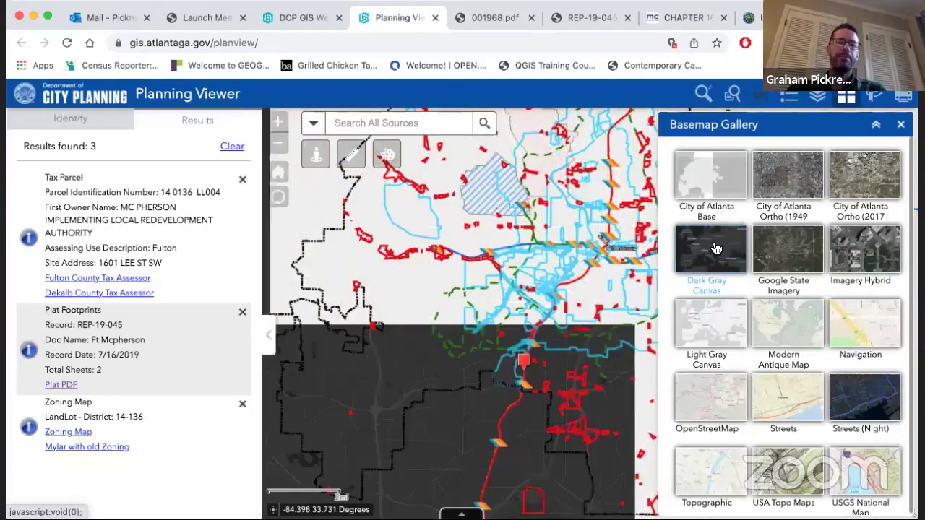
left_click(721, 172)
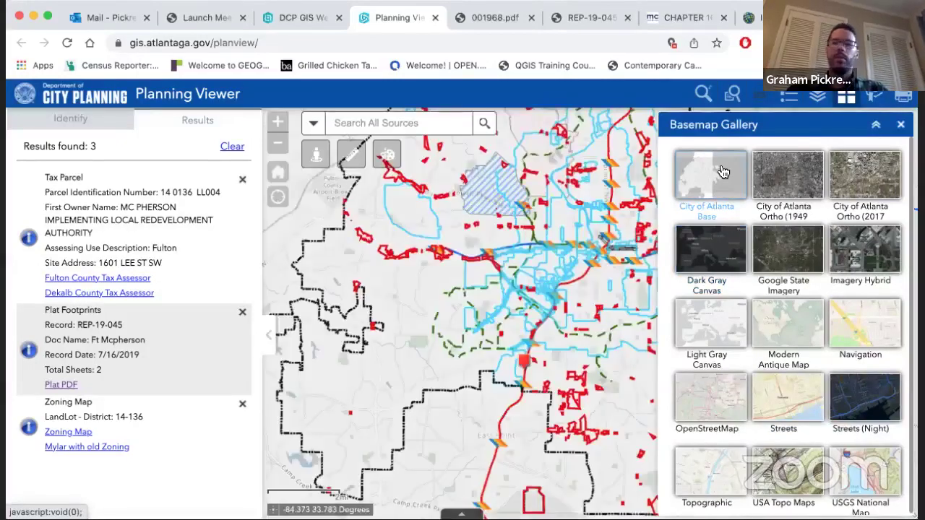
left_click(901, 127)
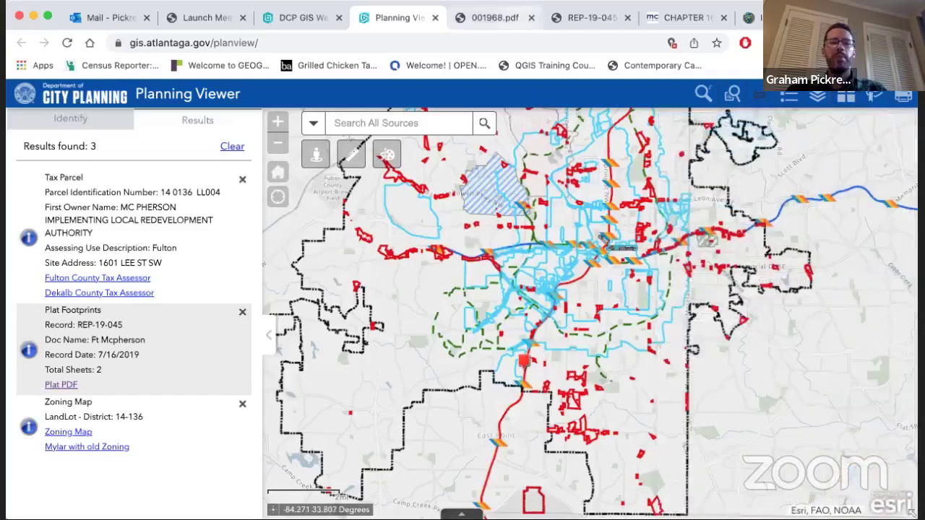
Look at the Popular Apps on the DCP GIS website, and return to the Planning Viewer.
left_click(304, 16)
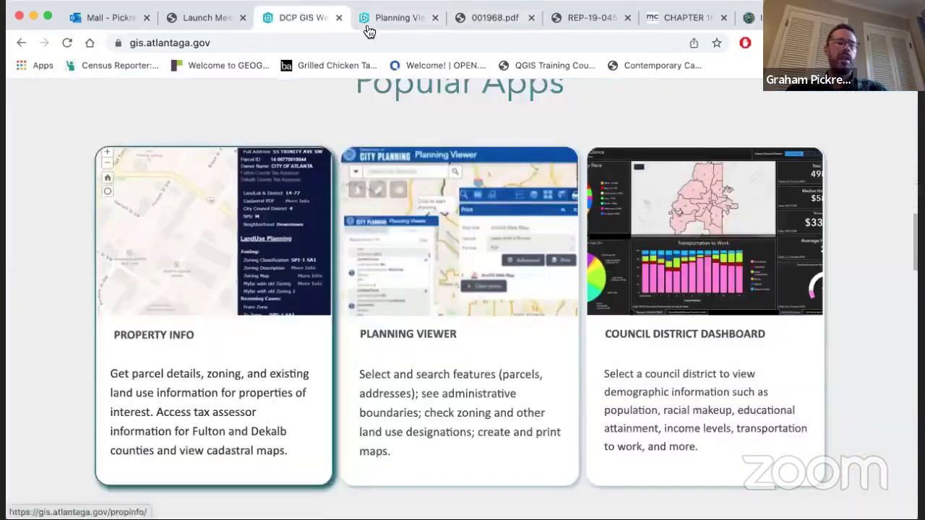
left_click(402, 16)
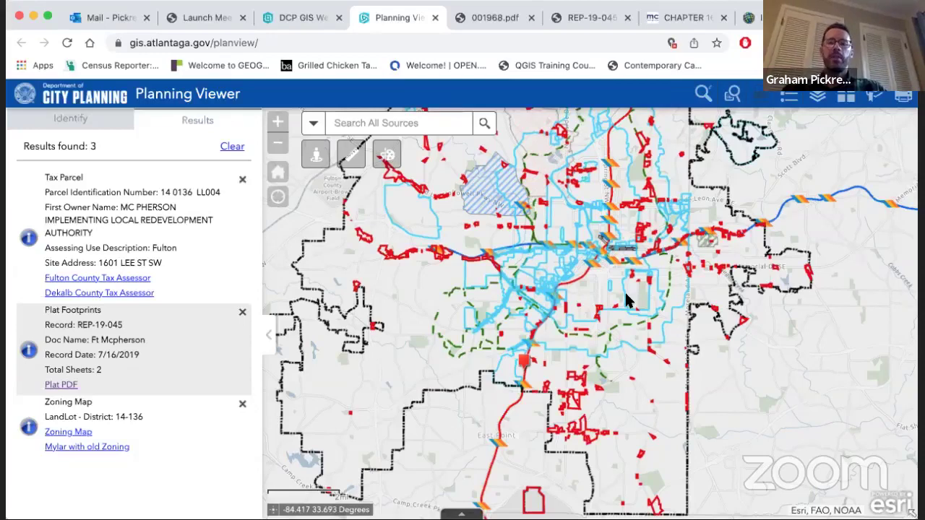
Replace the 001968.pdf page with Atlanta's Accela Citizen Access permitting portal, found by entering accela.
left_click(490, 20)
left_click(488, 30)
type("accela")
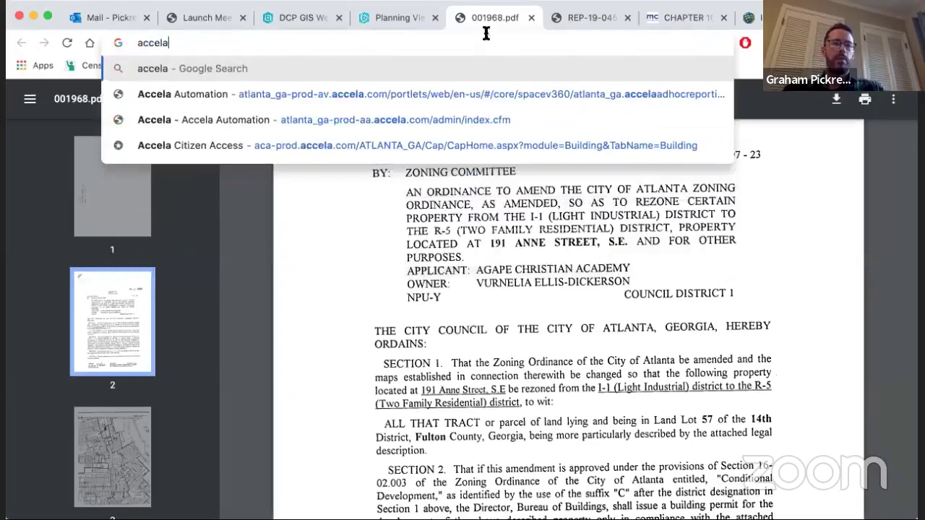
left_click(207, 145)
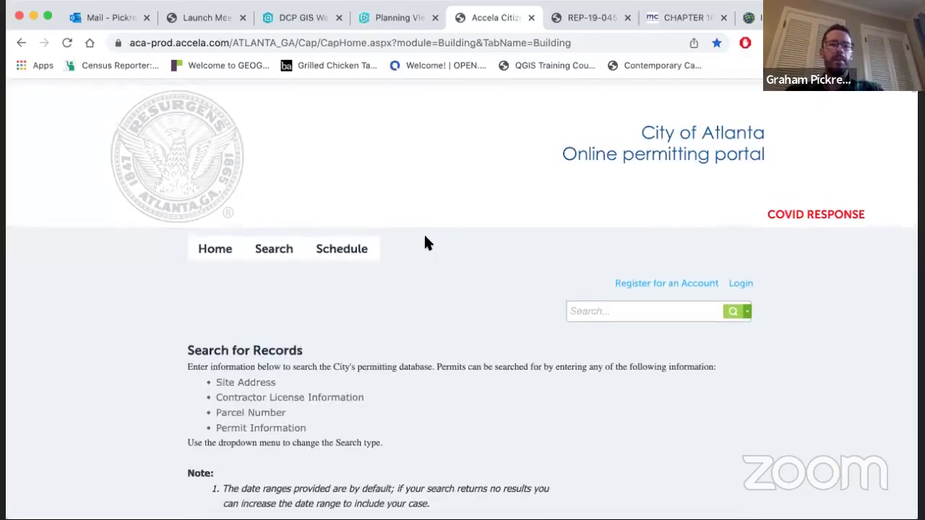
Look through the permitting portal's General Search form, including the Record Number and Permit Type fields and the search notes.
scroll(425, 244, "down", 5)
scroll(423, 237, "down", 3)
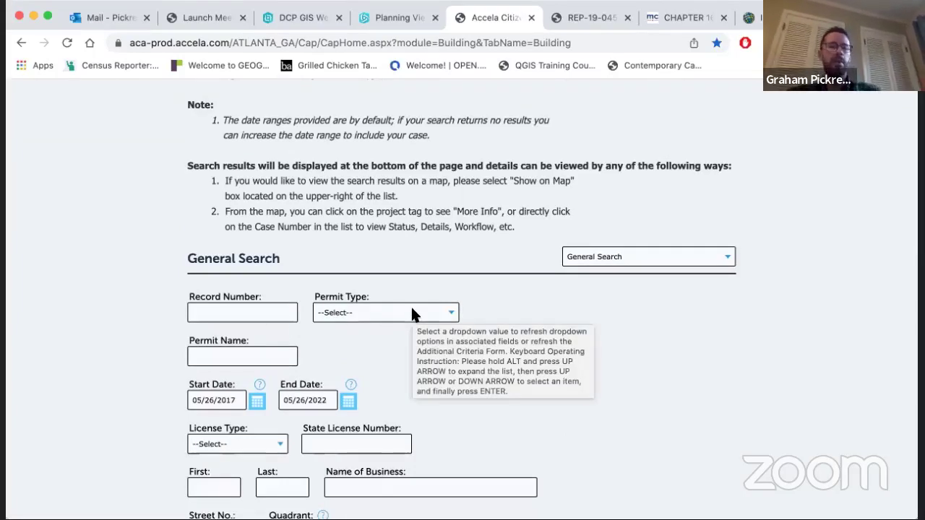
left_click(411, 313)
left_click(263, 318)
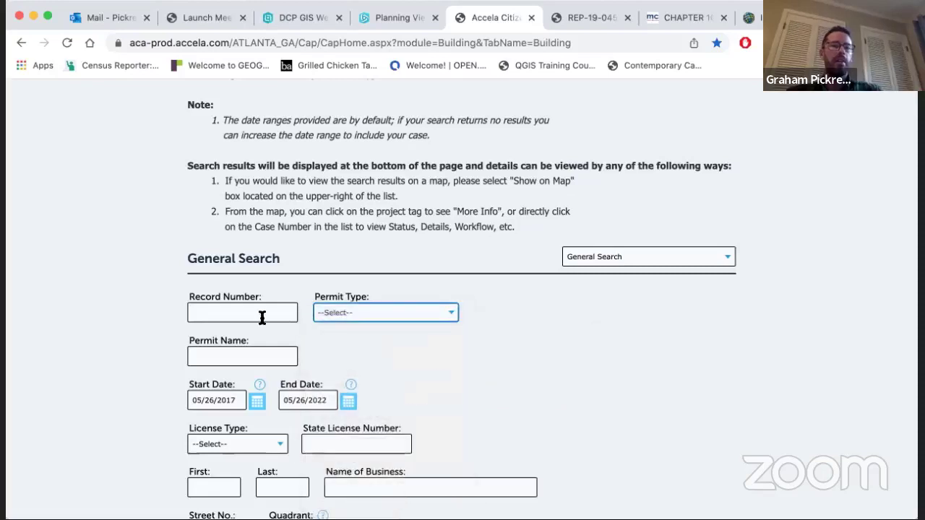
scroll(299, 306, "up", 3)
scroll(304, 321, "down", 4)
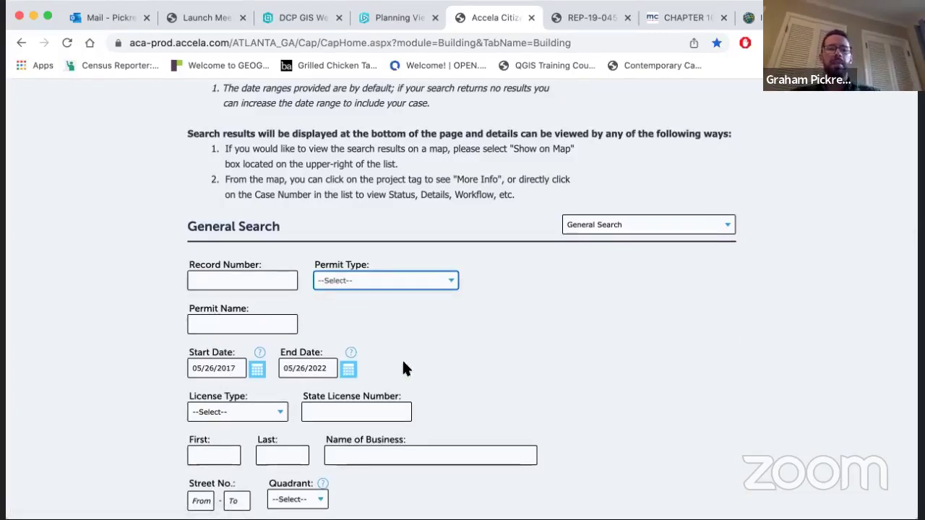
left_click(184, 40)
type("accela")
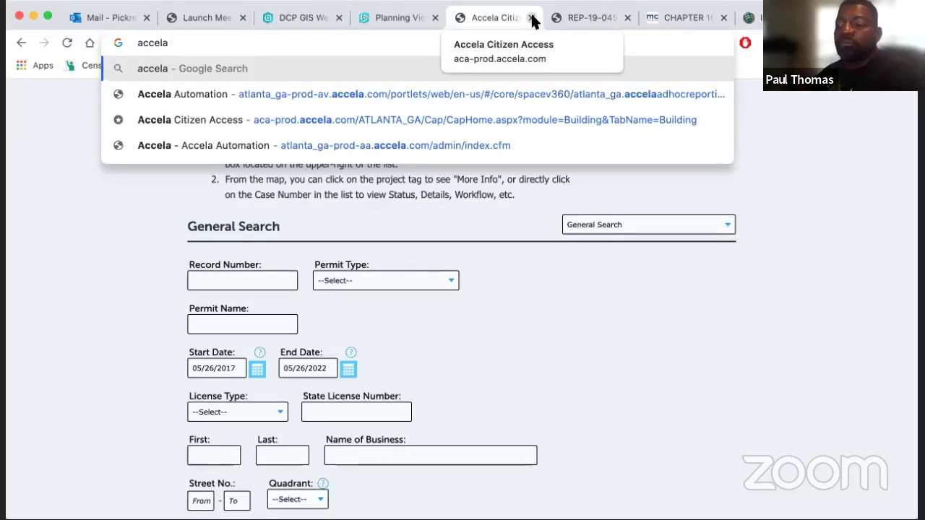
left_click(342, 43)
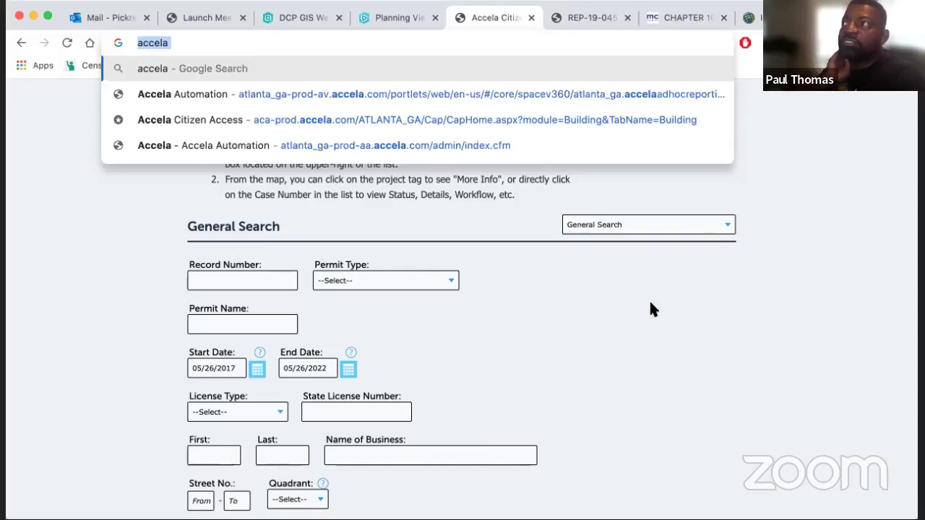
left_click(388, 16)
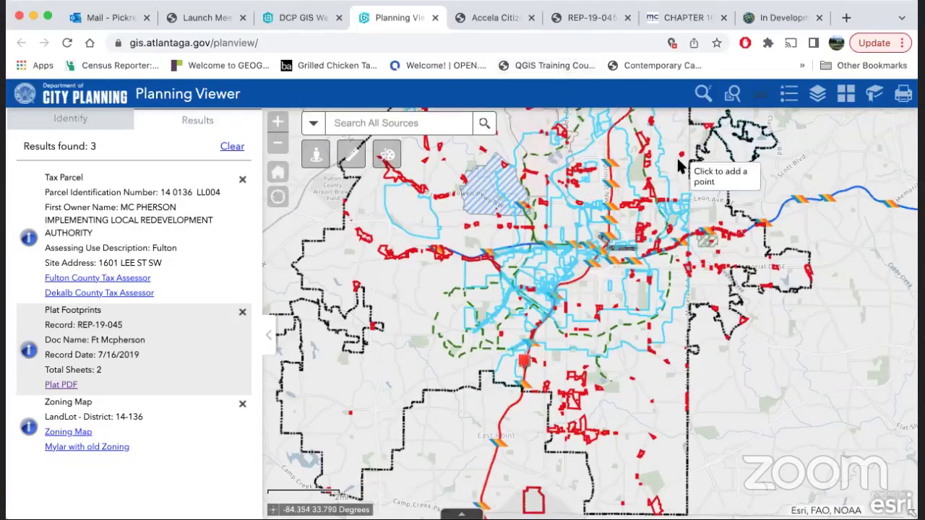
left_click(517, 16)
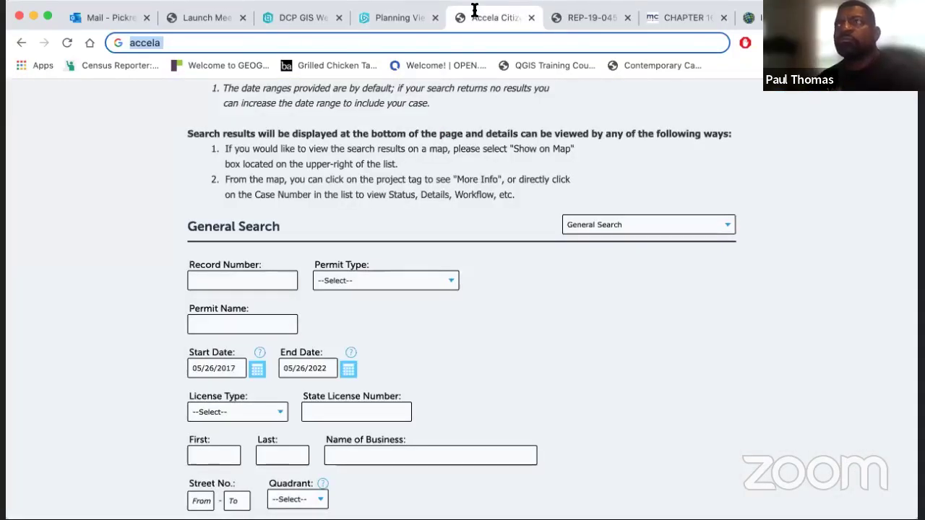
Switch back to the Planning Viewer and reopen the query criteria of Legacy Rezoning Cases.
left_click(399, 16)
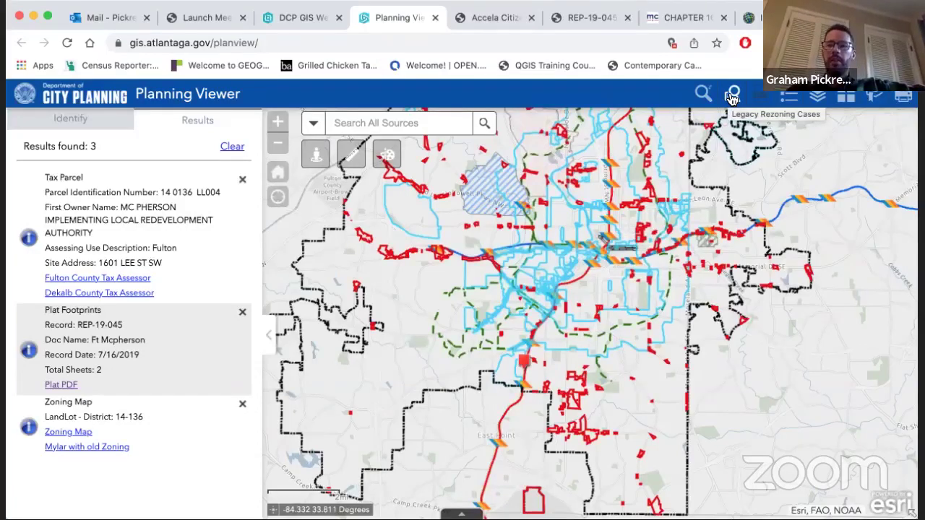
left_click(732, 96)
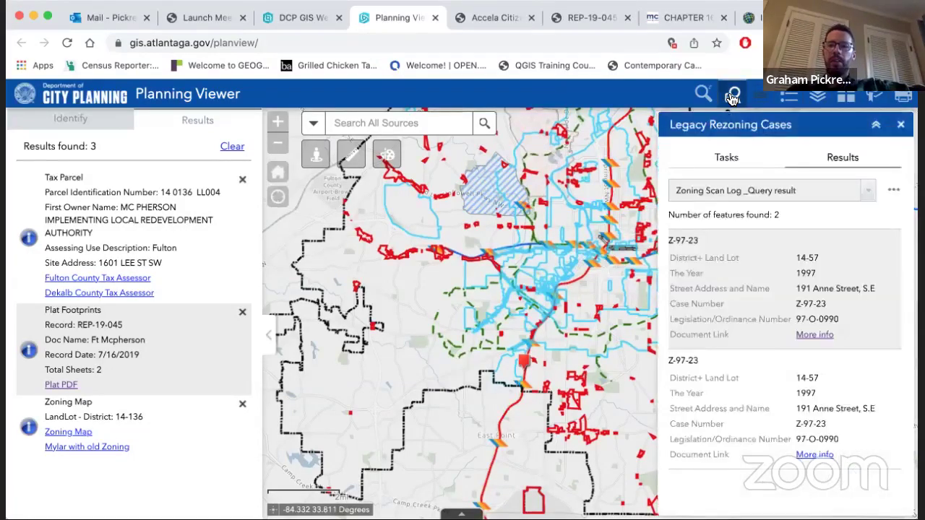
left_click(726, 159)
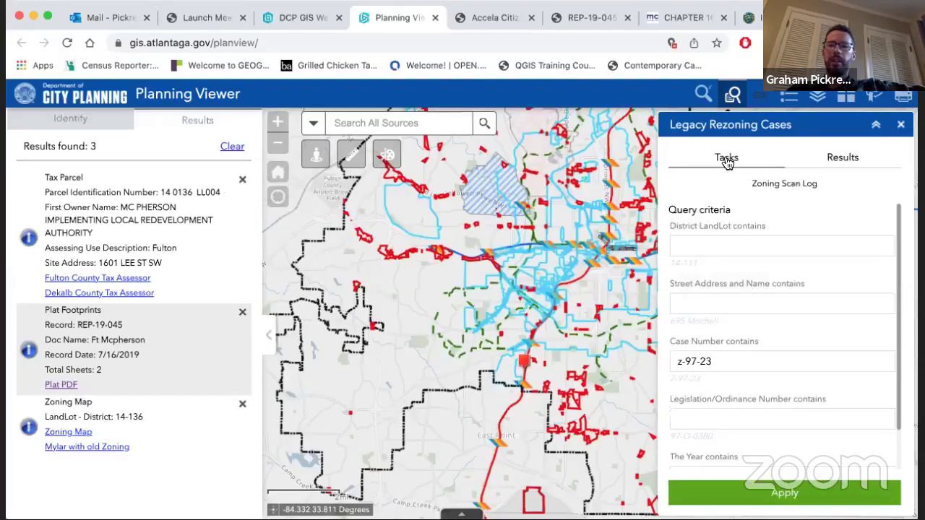
left_click(732, 100)
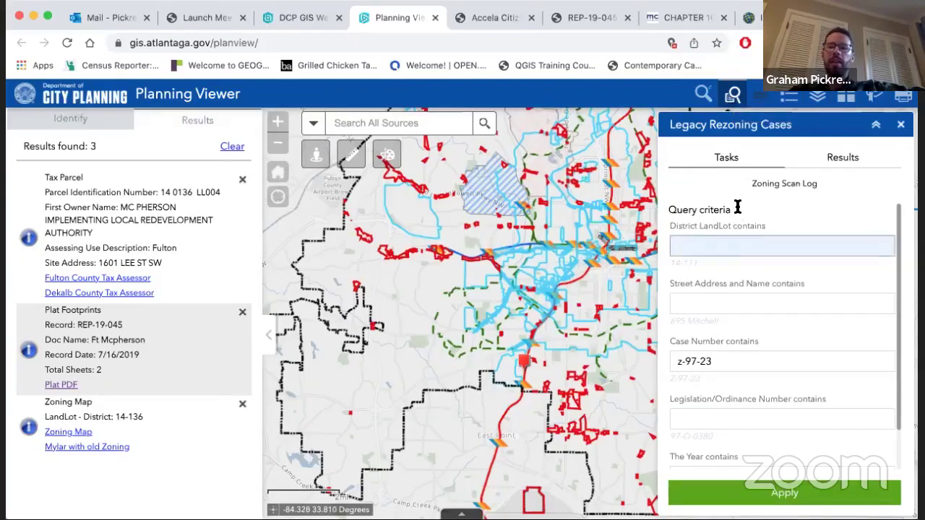
left_click(715, 244)
type("14-111")
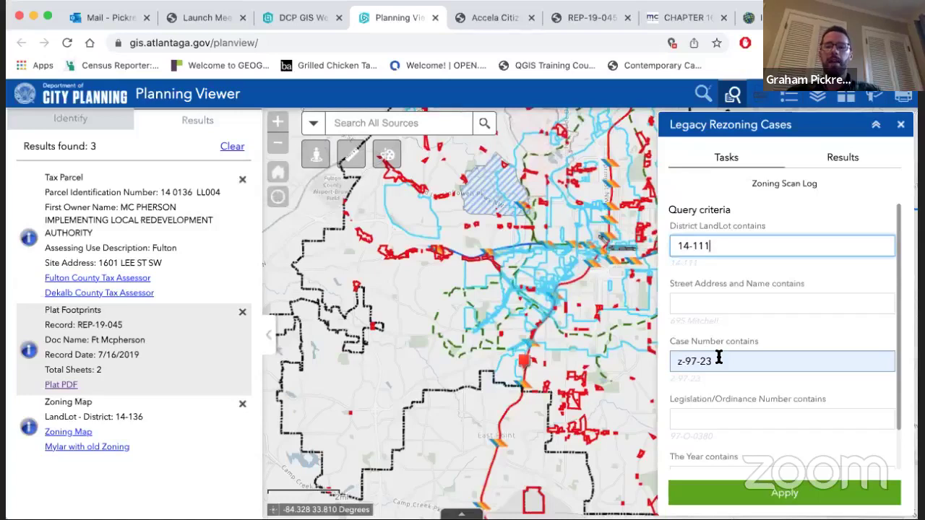
left_click_drag(719, 359, 678, 359)
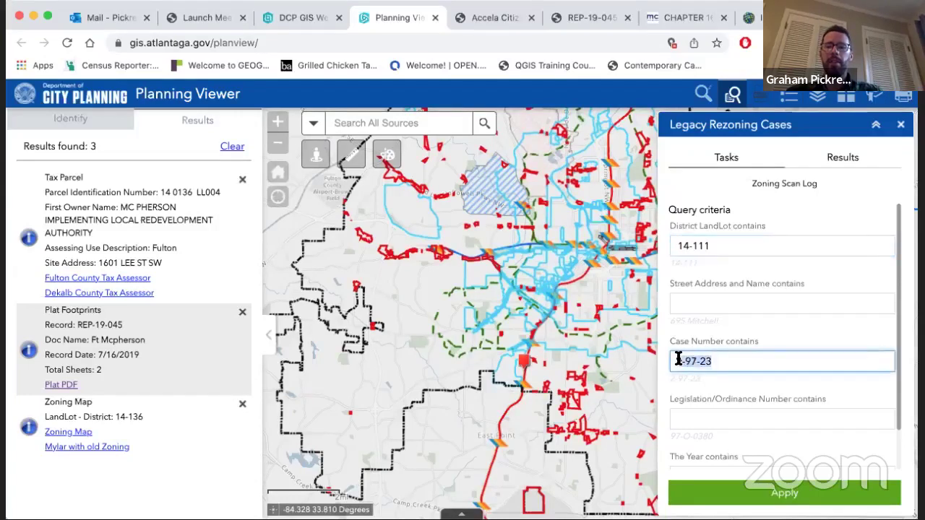
left_click(699, 410)
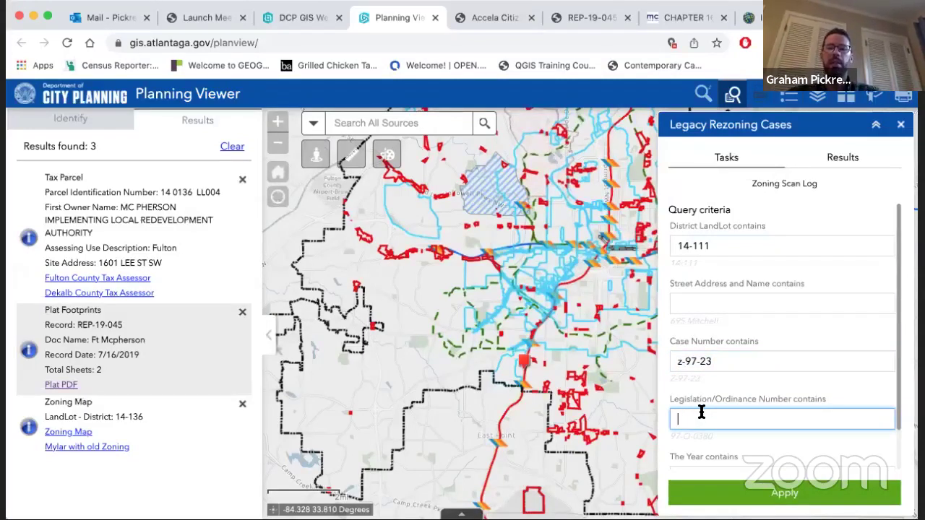
left_click_drag(723, 249, 657, 249)
key("BackSpace")
Rerun the Zoning Scan Log query for case number z-97-23 and open the first result's linked document.
left_click(801, 492)
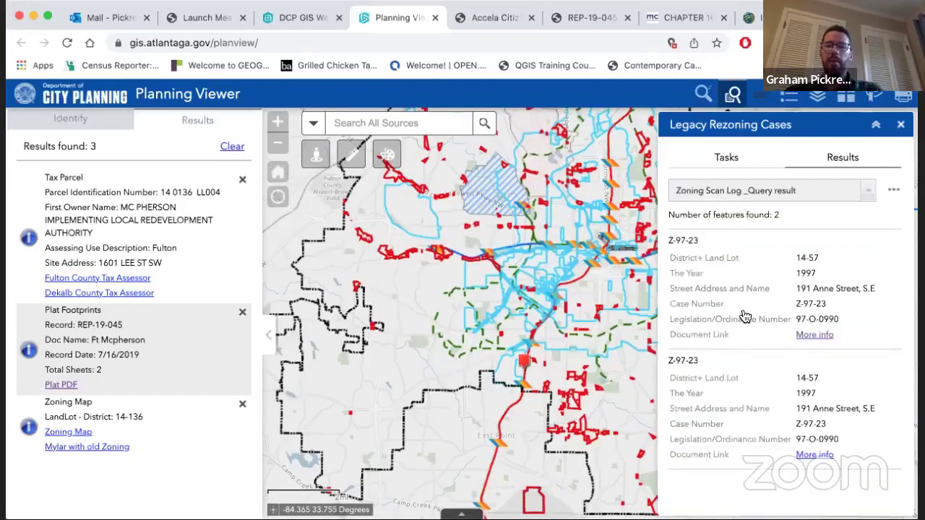
left_click(813, 336)
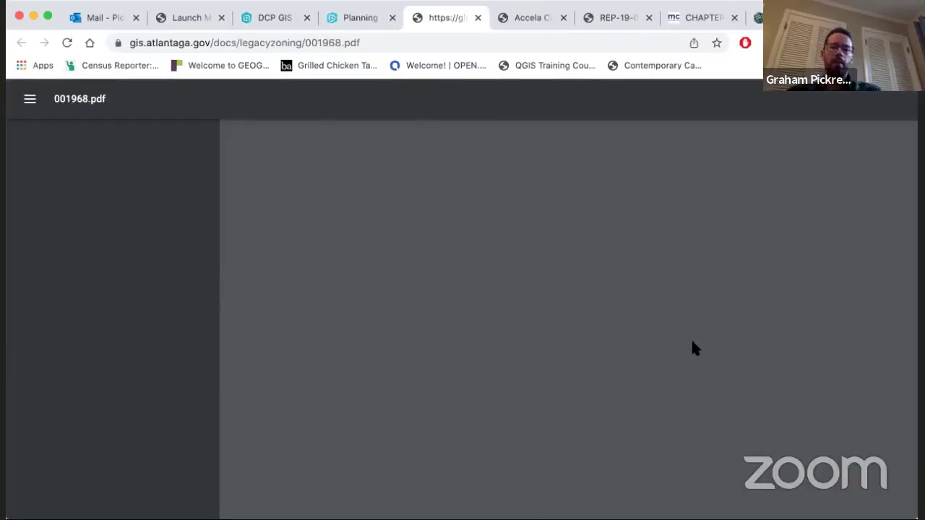
Examine the rezoning ordinance on page 2 of 001968.pdf and compare it with the Legacy Rezoning Cases results in the Planning Viewer.
scroll(693, 344, "down", 10)
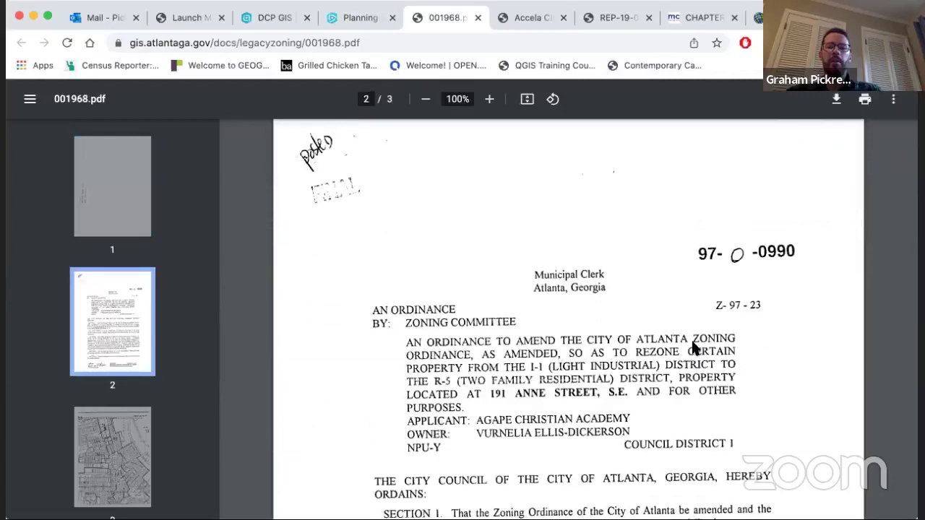
scroll(692, 349, "down", 1)
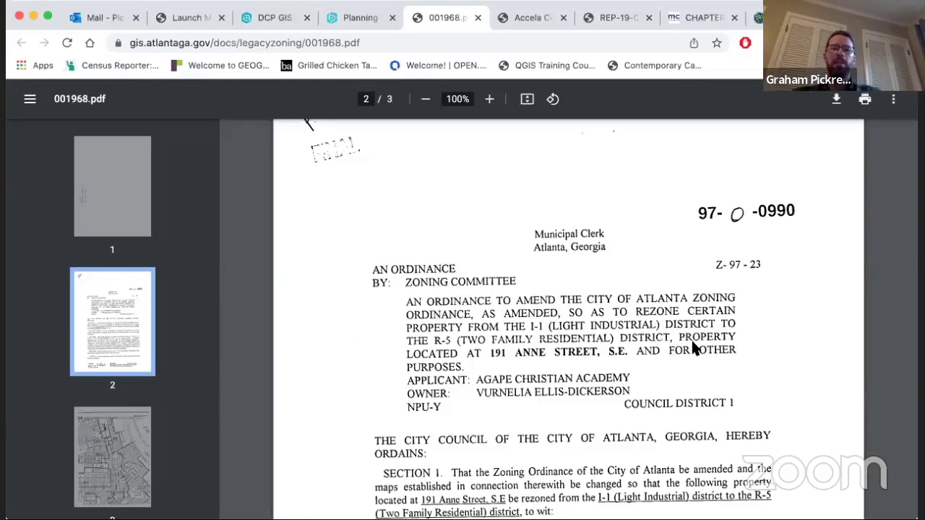
left_click(365, 19)
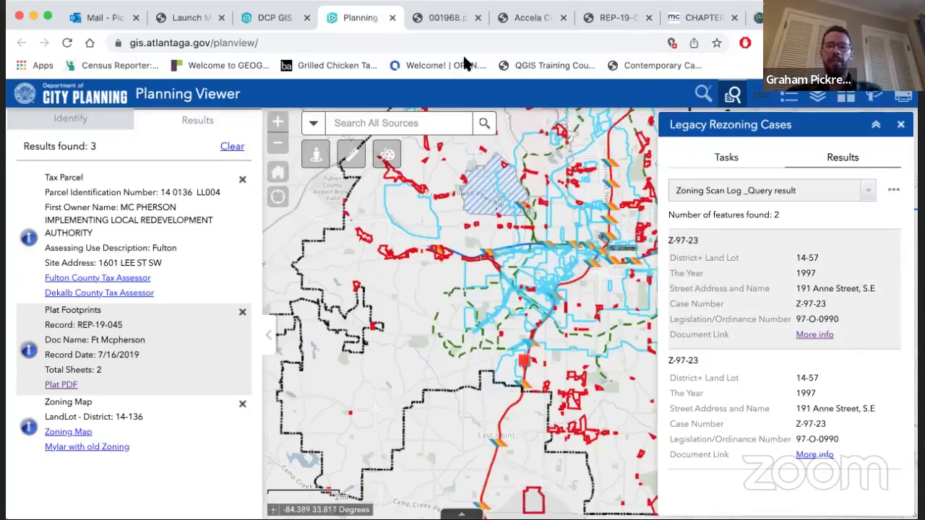
left_click(447, 19)
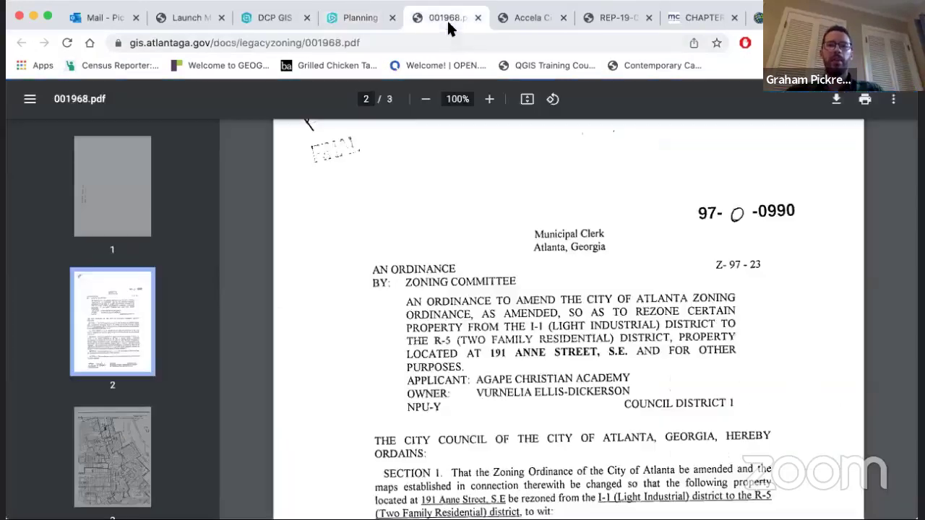
left_click(354, 18)
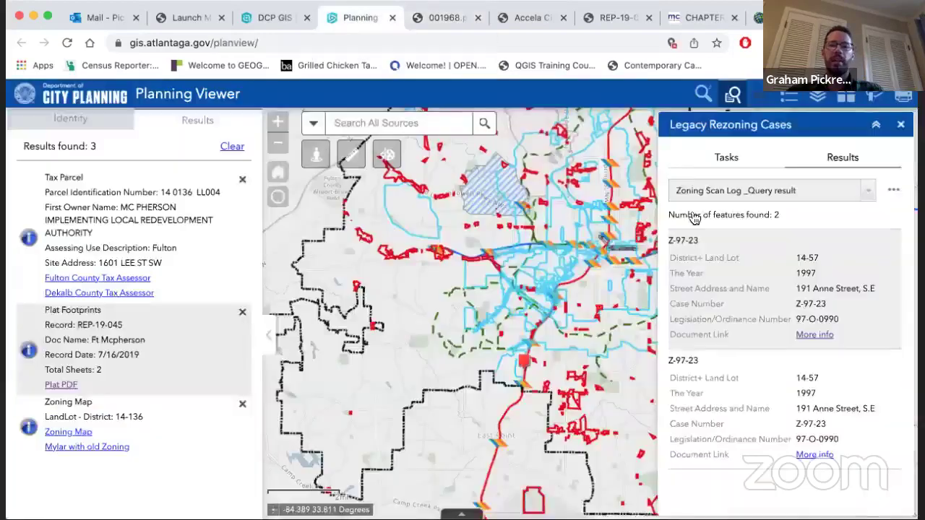
Display the Rezoning Cases layer from the LandUse Planning group and identify a shaded case area at the city's western edge.
left_click(824, 102)
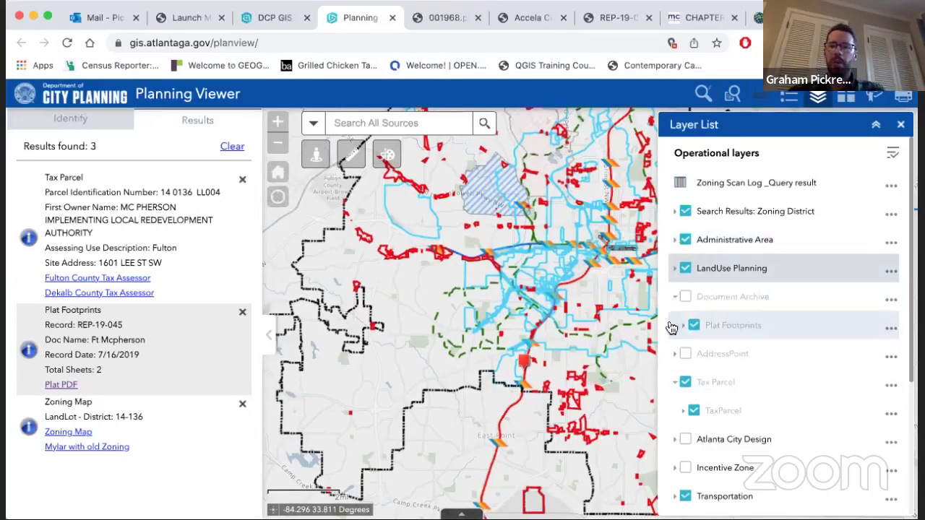
left_click(675, 268)
scroll(678, 290, "down", 5)
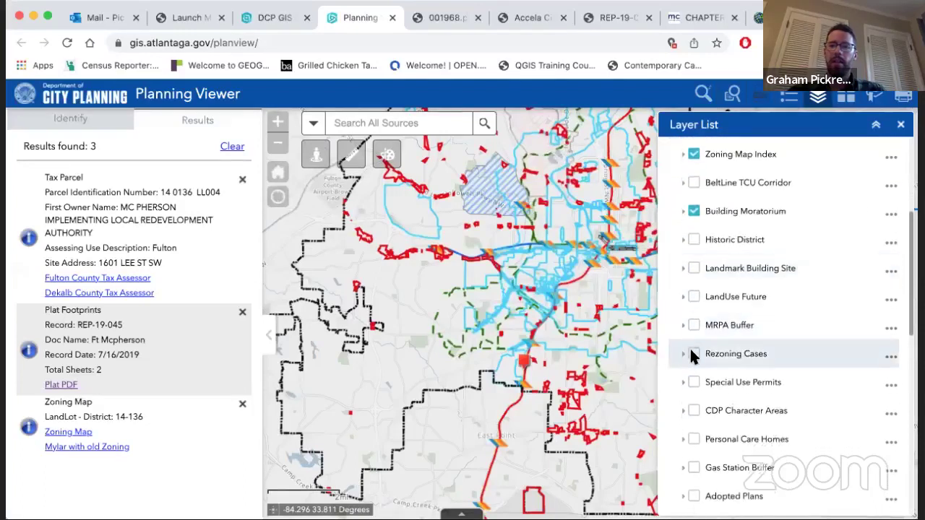
left_click(692, 353)
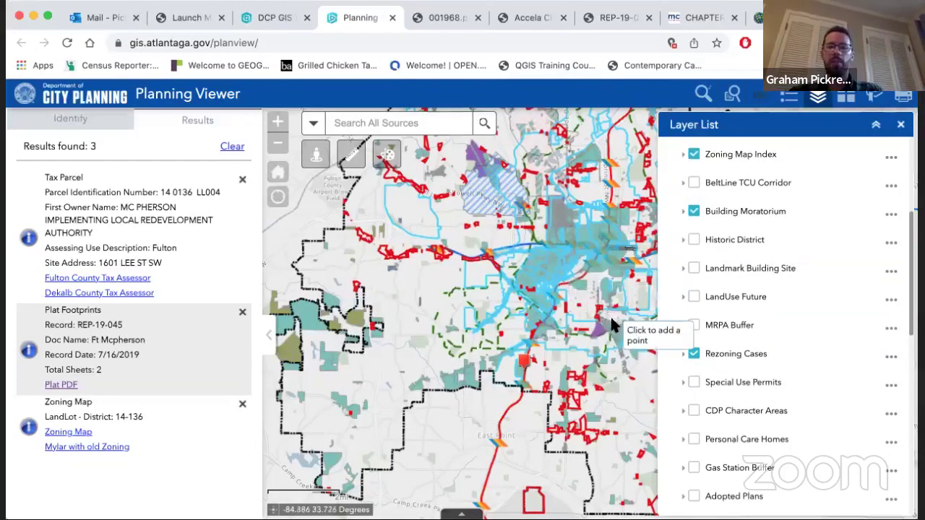
left_click(300, 309)
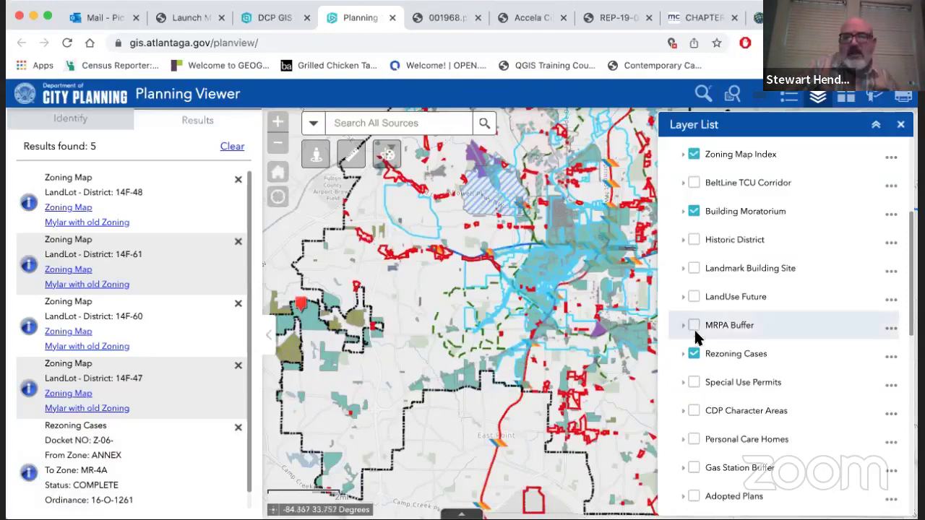
Collapse the LandUse Planning and Tax Parcel groups in the layer list.
scroll(682, 170, "down", 1)
scroll(681, 166, "up", 5)
left_click(676, 147)
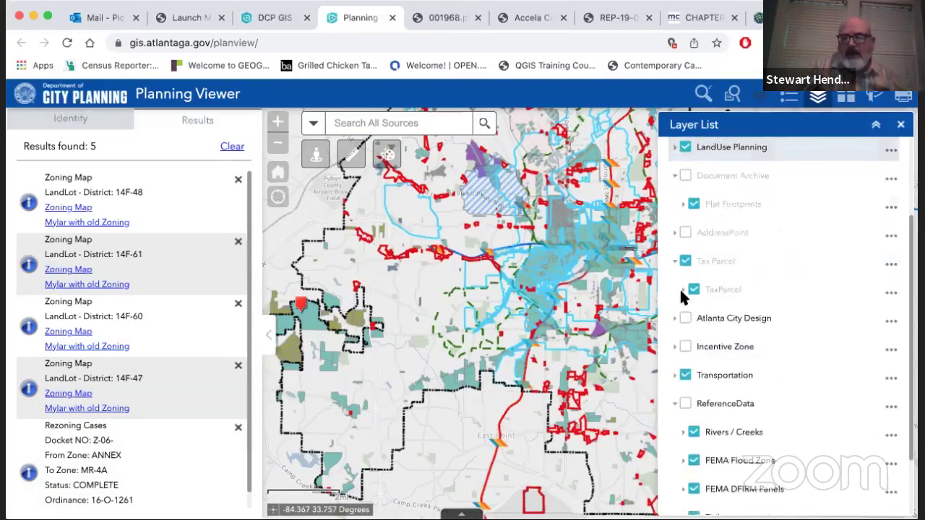
left_click(676, 266)
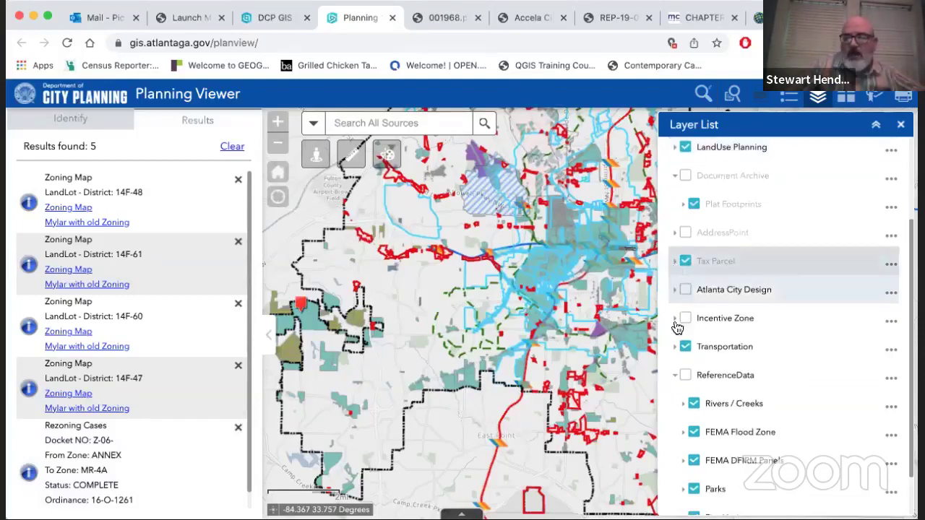
scroll(673, 370, "up", 1)
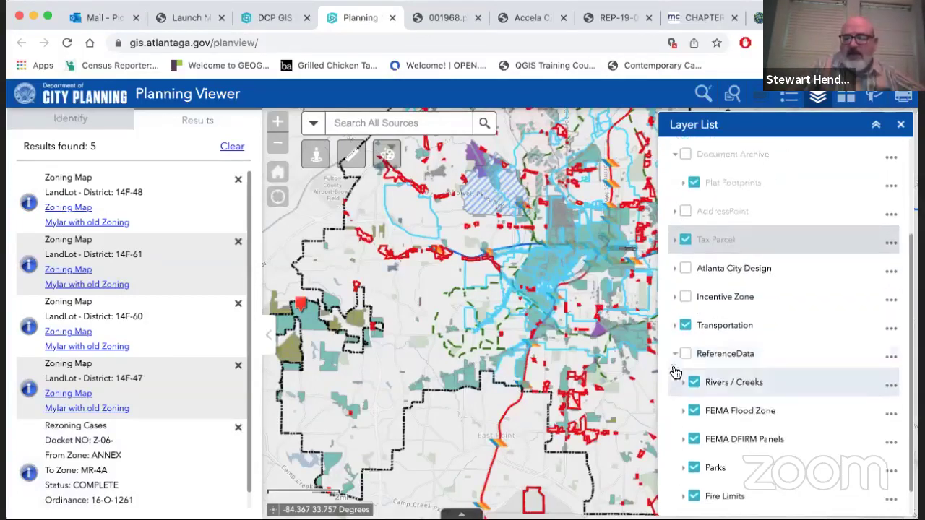
Hide the Administrative Area, LandUse Planning and Search Results: Zoning District layers on the map.
scroll(674, 347, "up", 4)
left_click(685, 240)
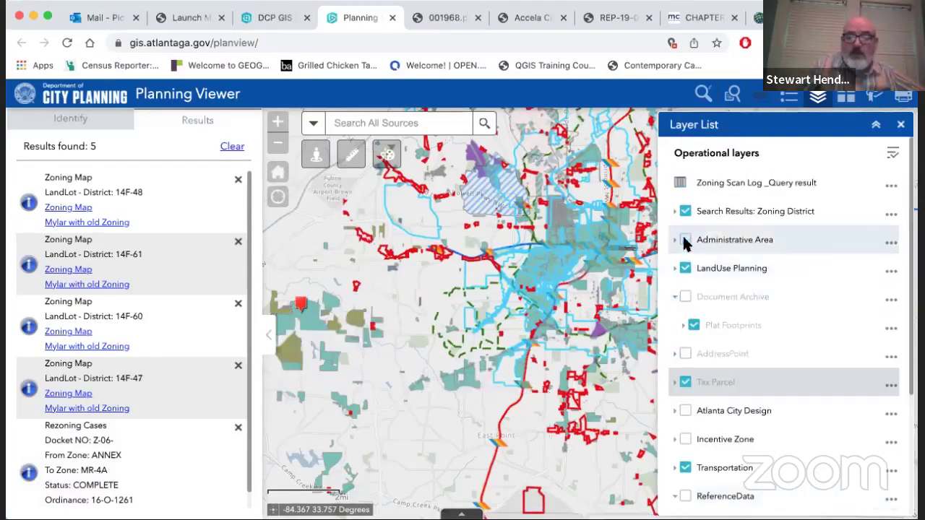
left_click(685, 268)
left_click(685, 212)
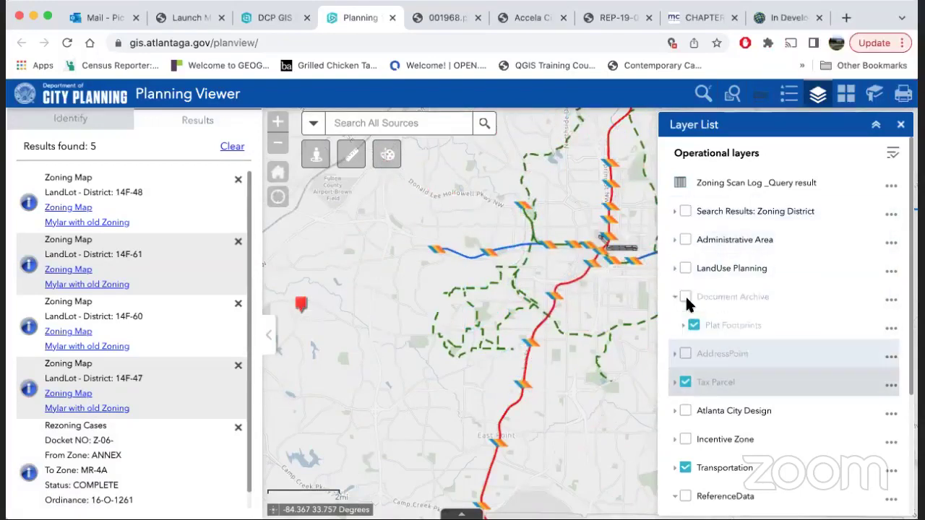
Display the ReferenceData layers and expand the legend of FEMA Flood Zone.
scroll(687, 303, "down", 3)
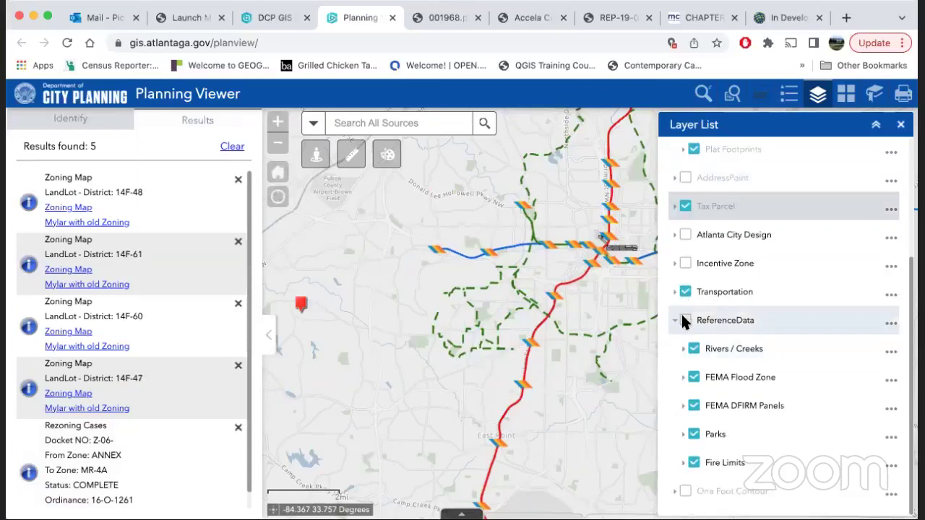
left_click(685, 320)
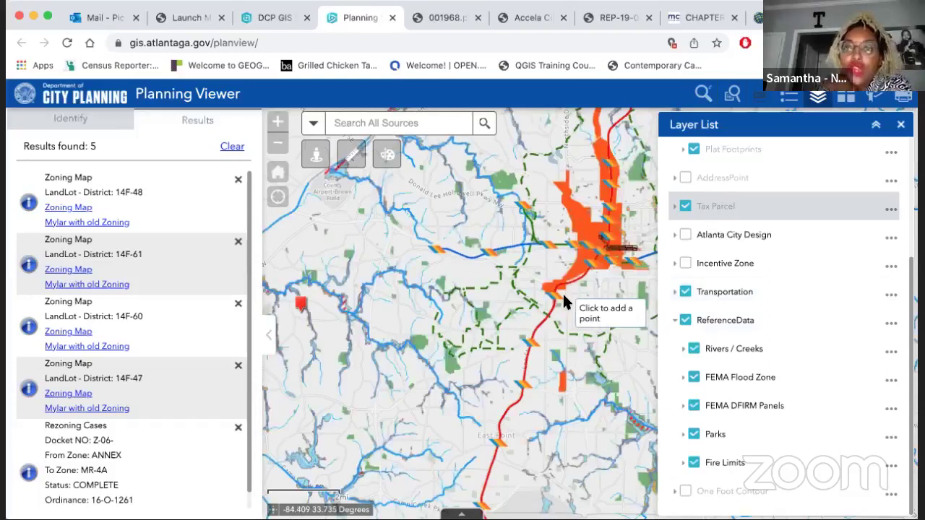
left_click(684, 378)
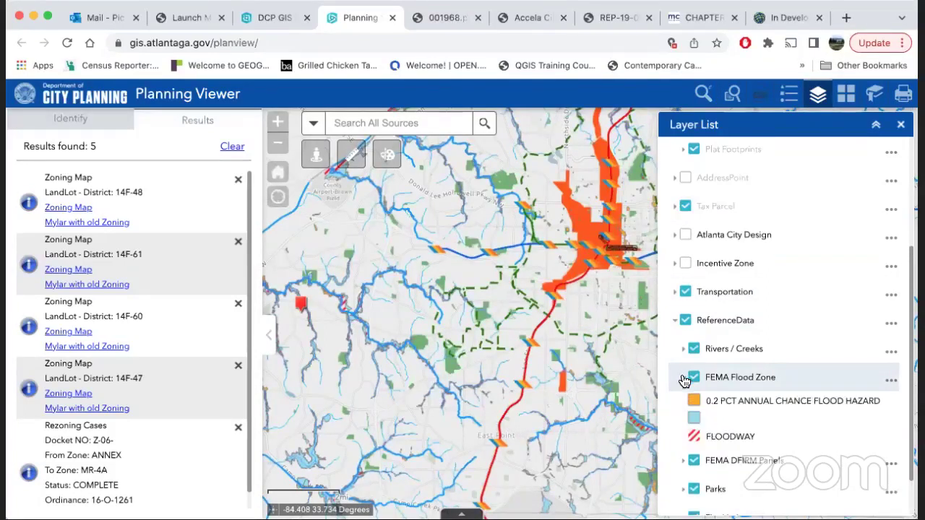
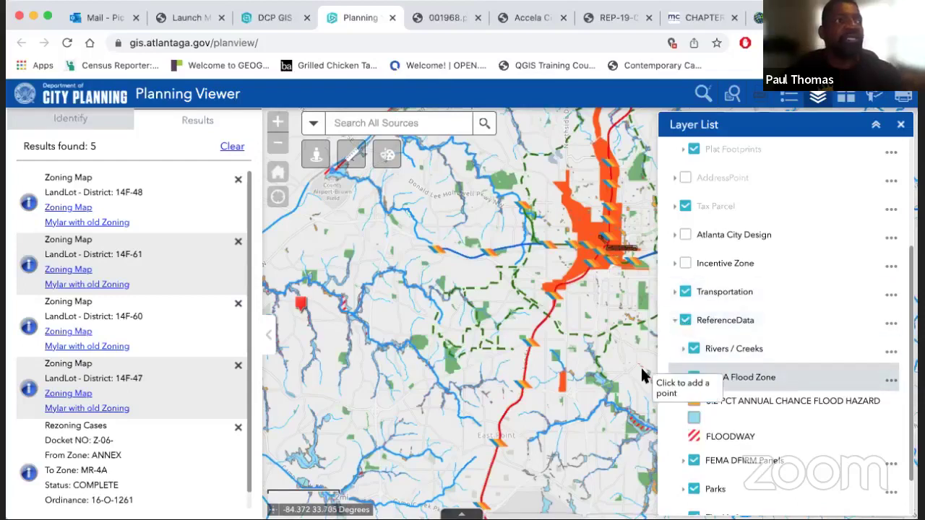
Clear the case number from the Zoning Scan Log query and run it for the year 1909.
left_click(732, 96)
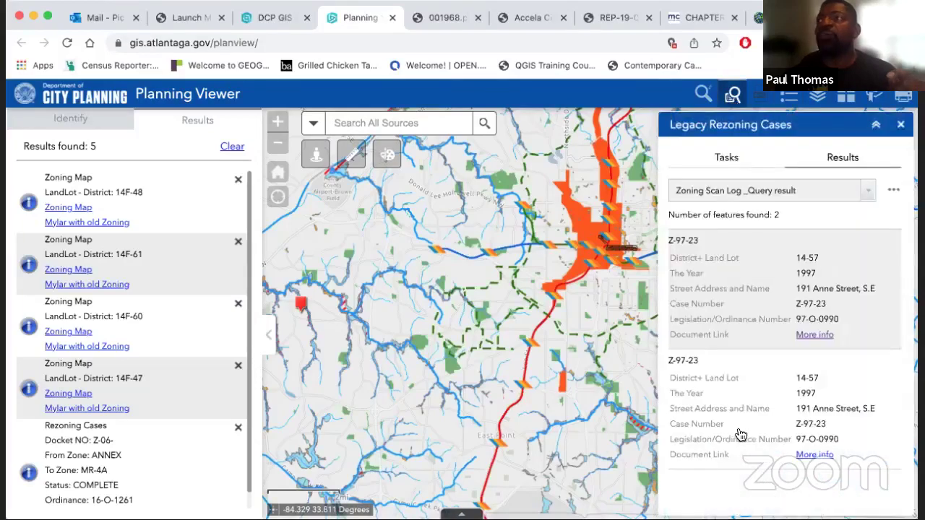
left_click(727, 160)
triple_click(730, 361)
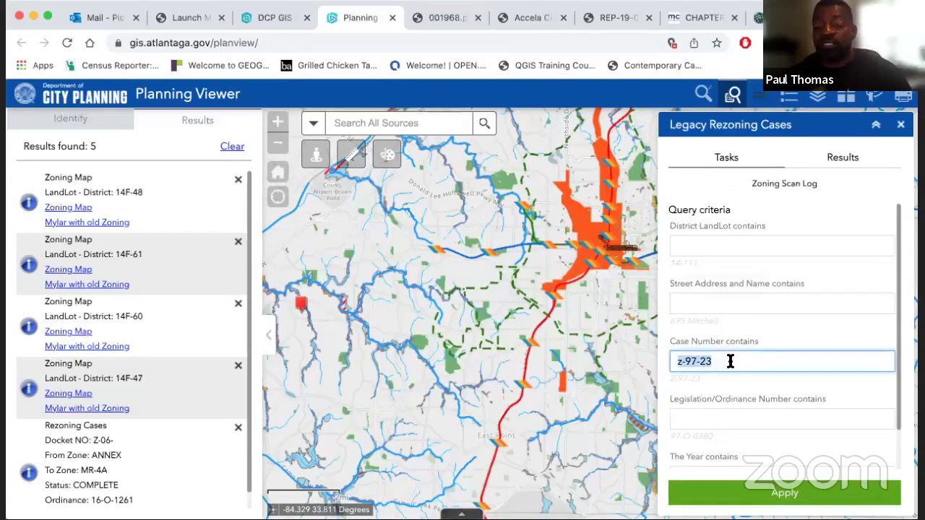
key("BackSpace")
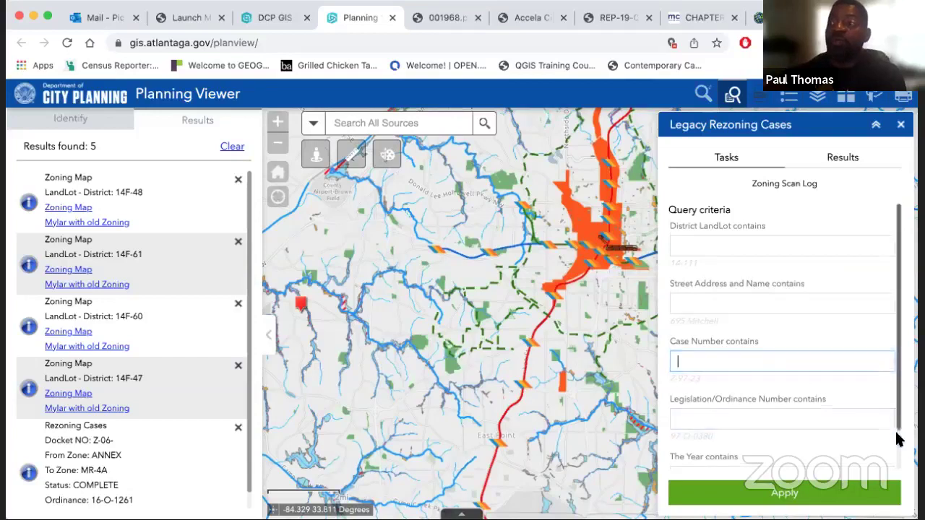
left_click_drag(899, 431, 896, 458)
left_click(790, 432)
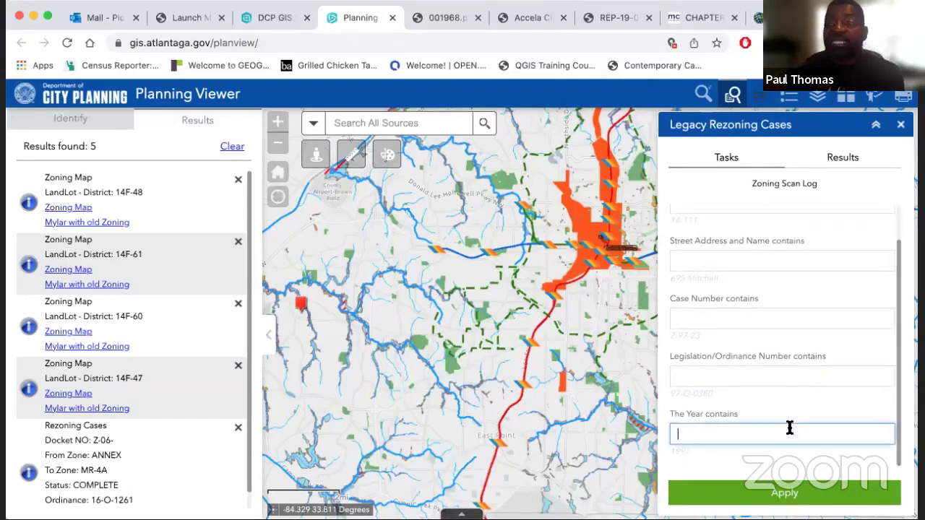
type("1909")
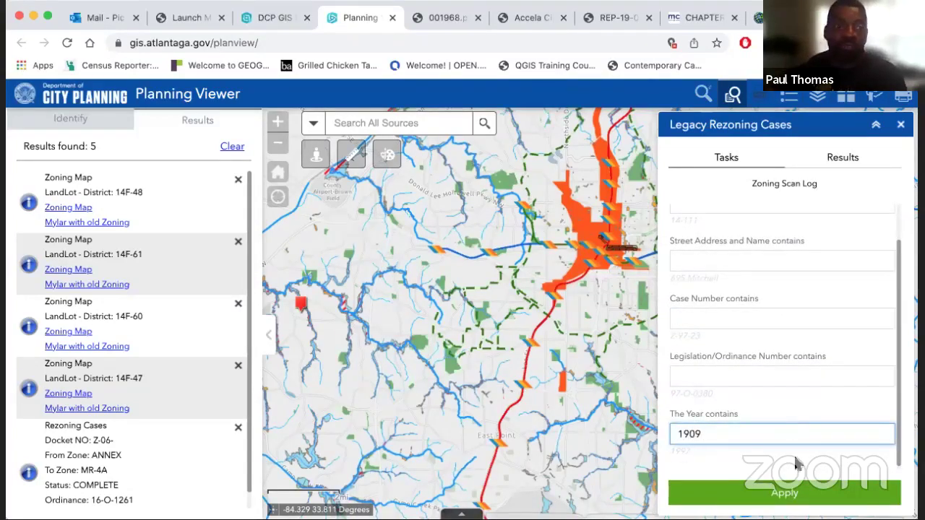
left_click(791, 491)
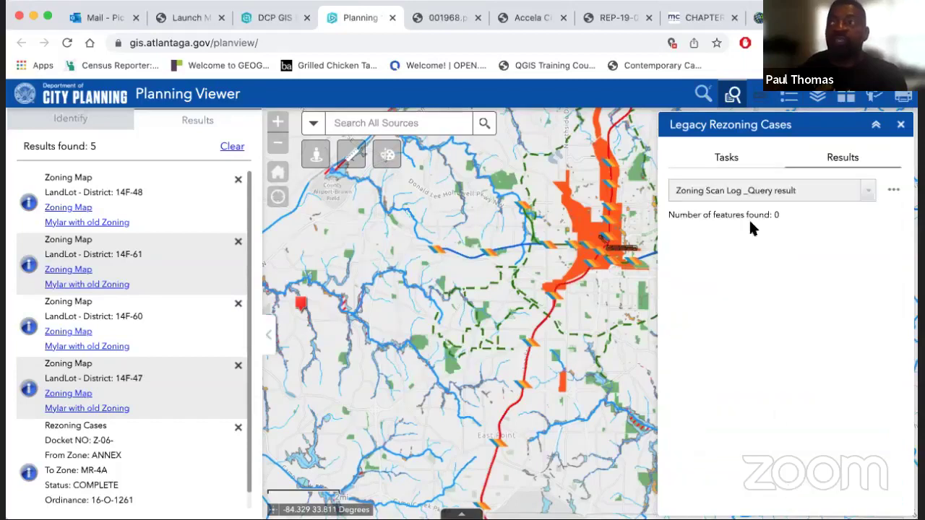
Return to the Zoning Scan Log query criteria and clear the year.
left_click(756, 159)
double_click(736, 431)
key("BackSpace")
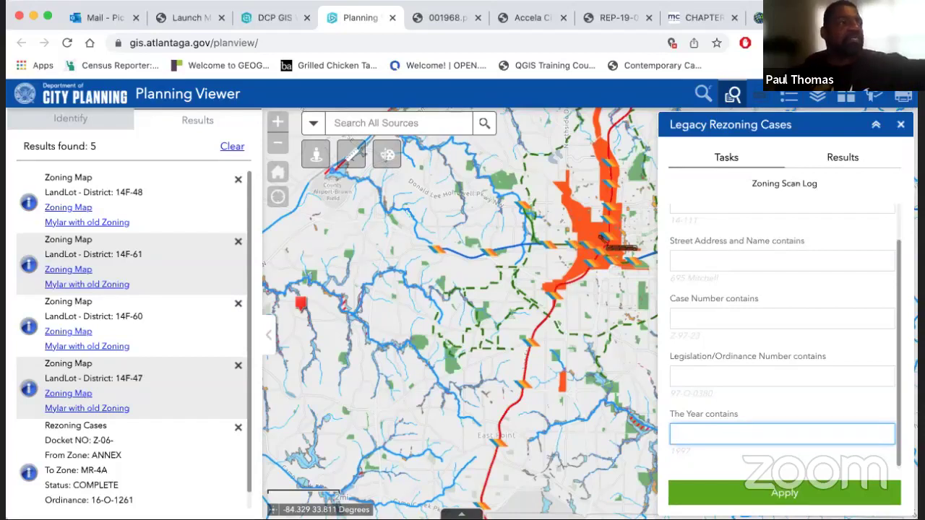
Hide the Transportation layer and zoom in on the FEMA flood zones in the city's south, around Cleveland Ave SW and Jonesboro Rd.
left_click(820, 105)
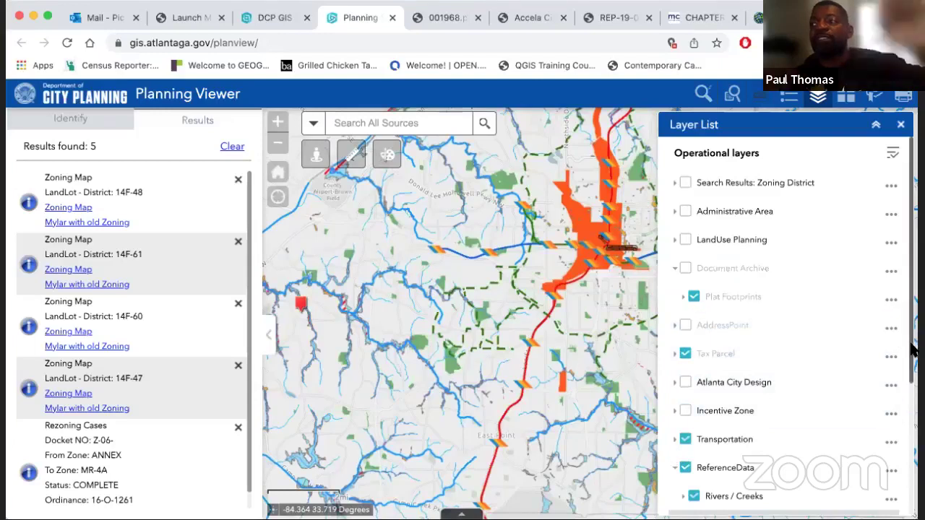
scroll(902, 433, "down", 4)
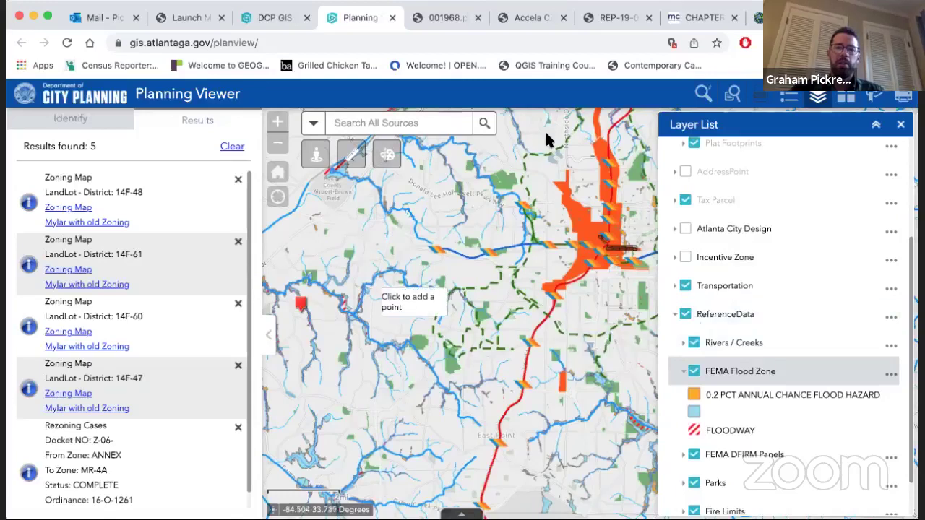
left_click(684, 286)
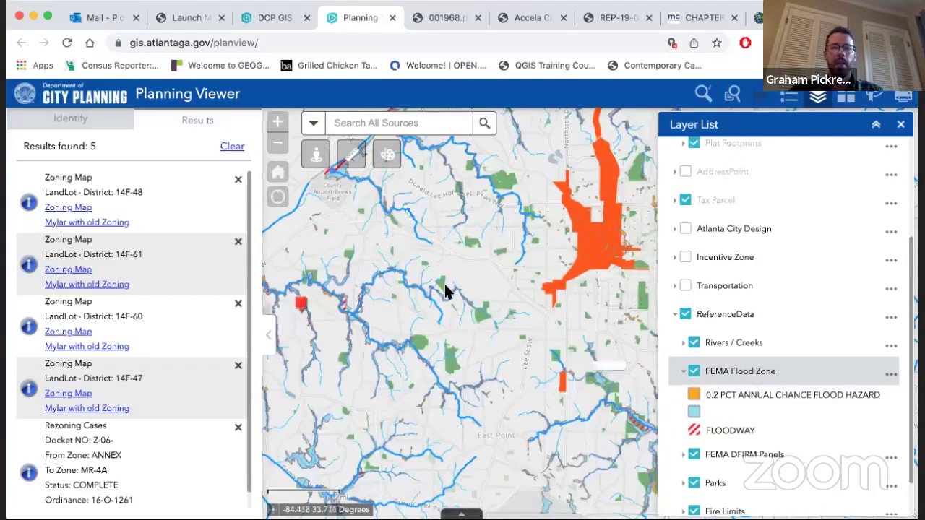
left_click_drag(392, 301, 362, 299)
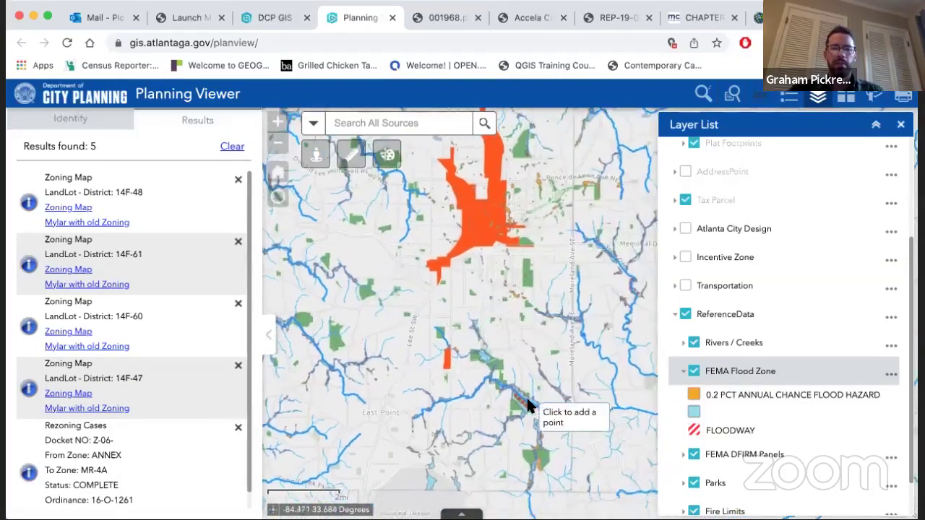
left_click_drag(527, 407, 539, 359)
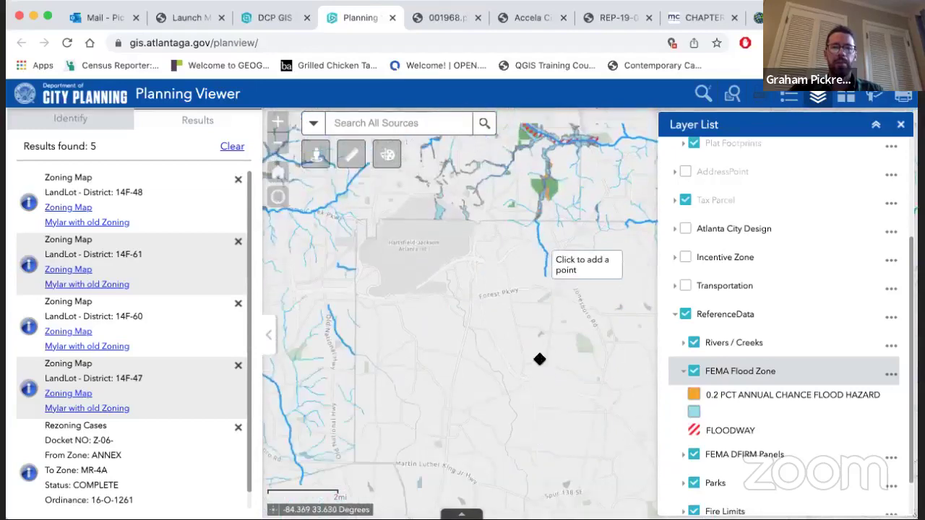
left_click(315, 153)
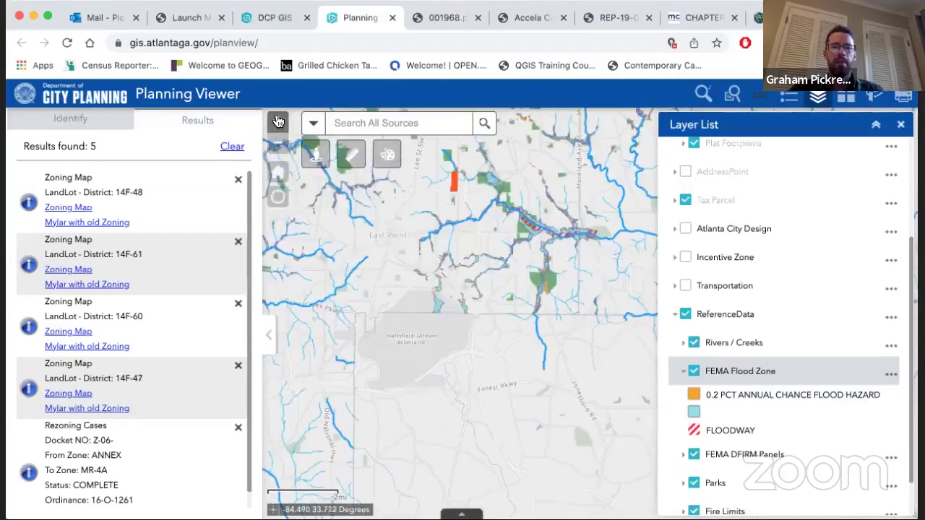
scroll(575, 311, "up", 1)
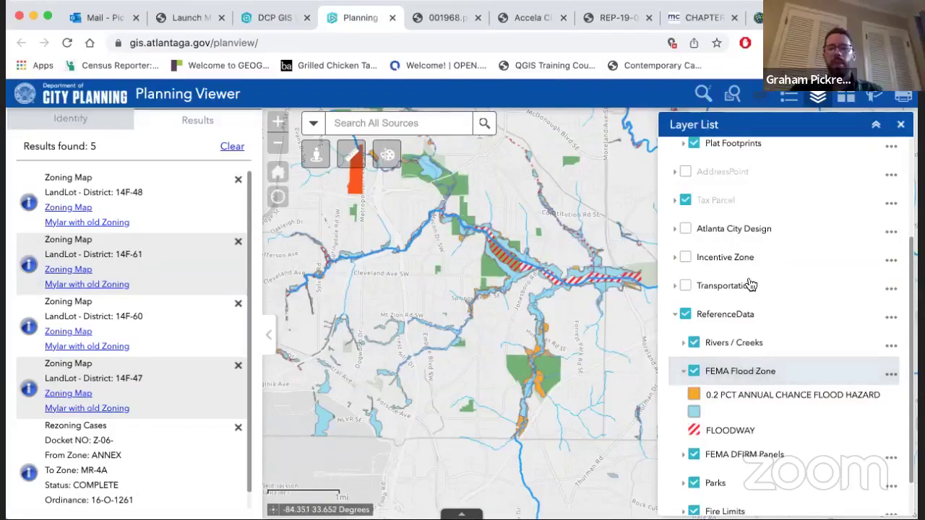
Expand the Administrative Area group and display it on the map.
scroll(749, 220, "down", 1)
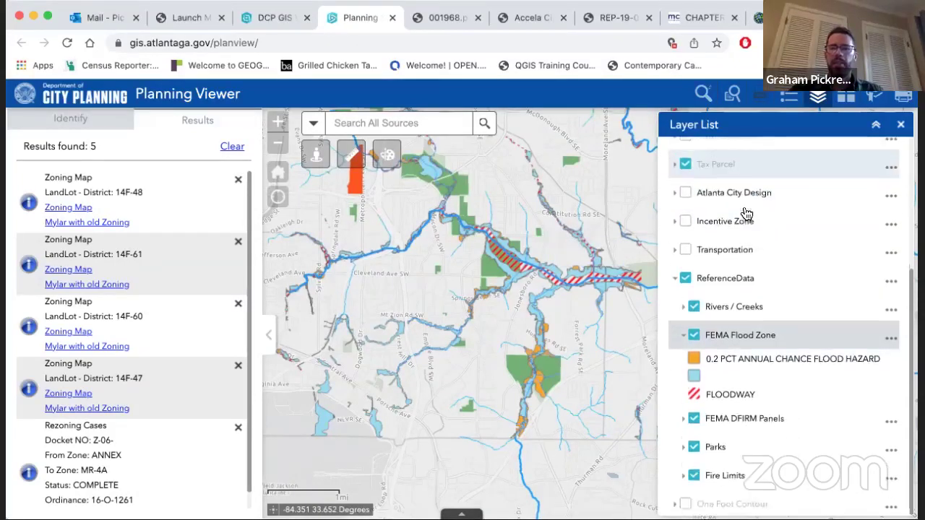
scroll(746, 214, "up", 3)
scroll(747, 213, "up", 2)
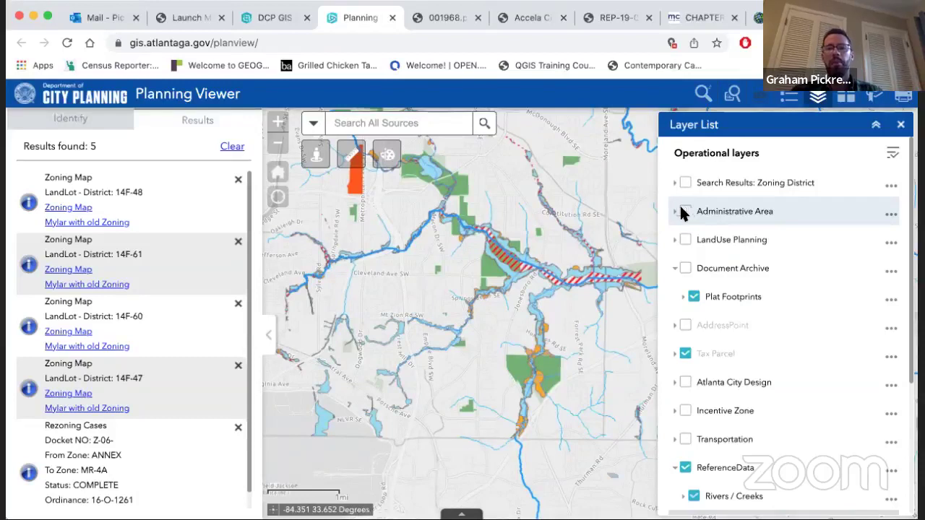
left_click(675, 212)
left_click(685, 211)
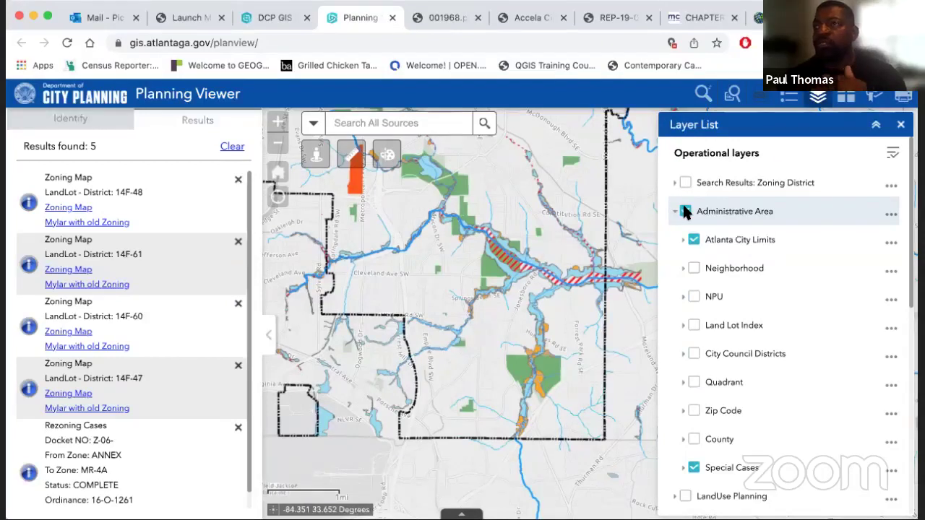
Display the Neighborhood boundaries on the map and hide the ReferenceData layer group, keeping the Administrative Area group expanded.
left_click(694, 266)
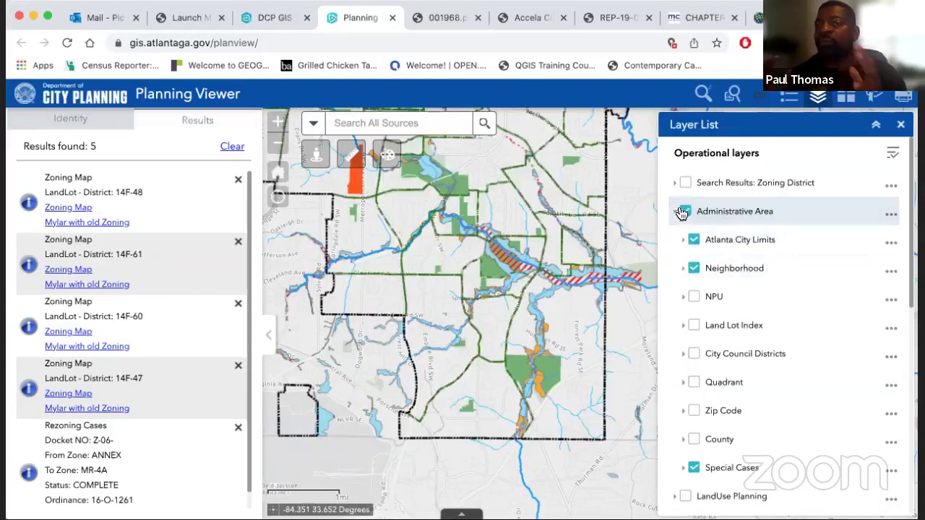
left_click(678, 211)
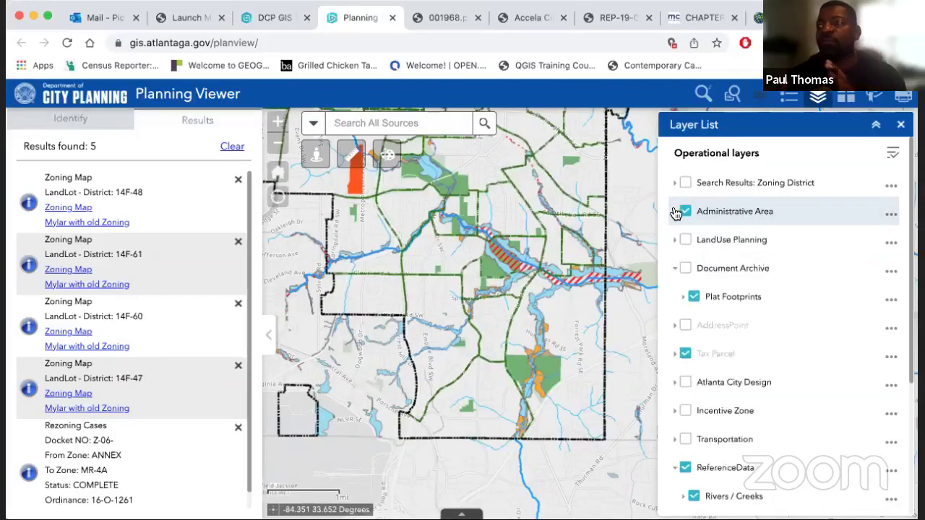
left_click(685, 467)
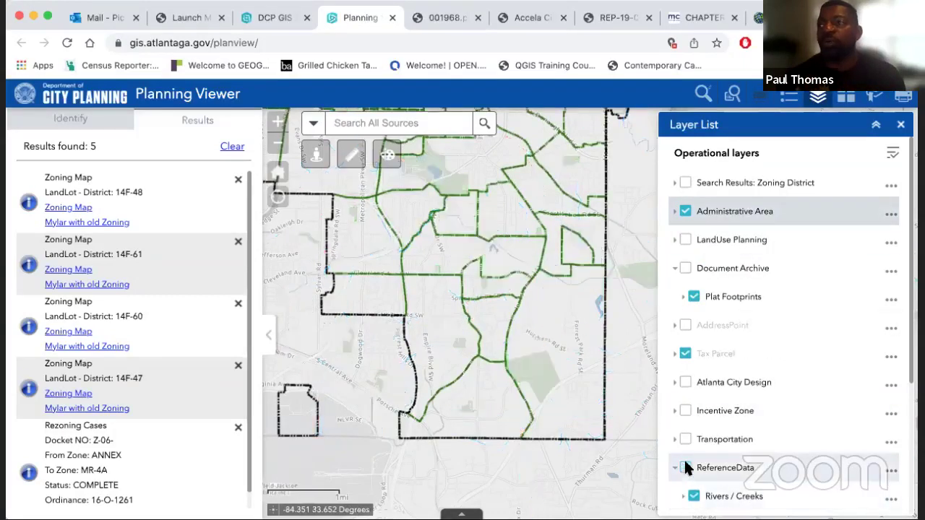
left_click(676, 212)
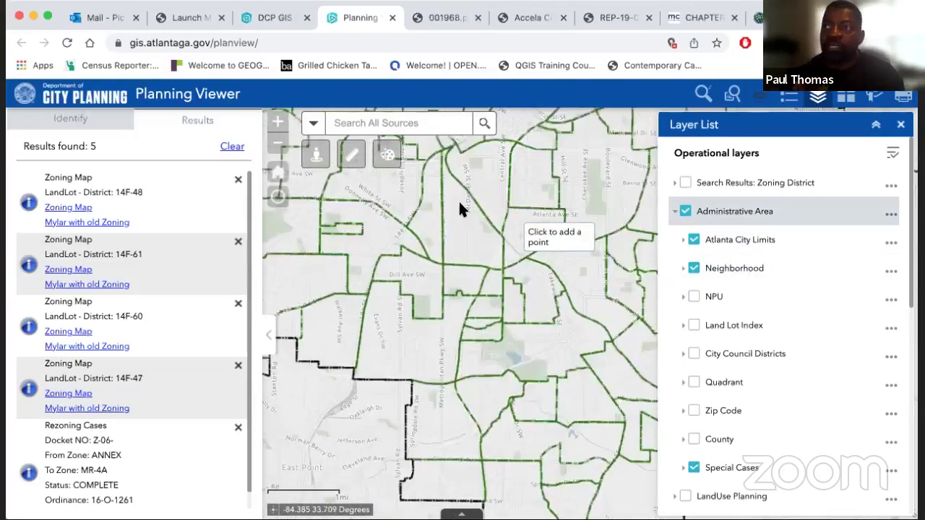
Identify the neighborhood near McDaniel St SW and the one just west of it, and turn on the NPU layer.
left_click(455, 216)
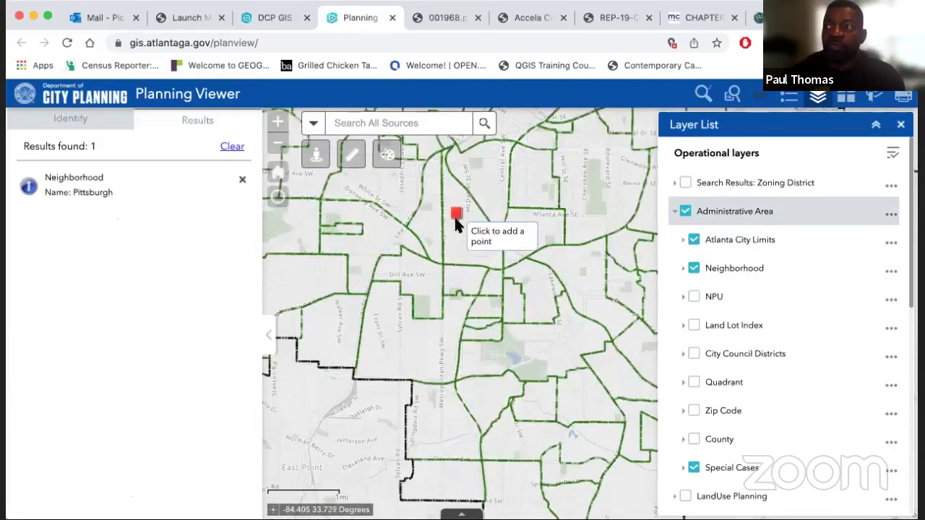
left_click(432, 211)
left_click(694, 296)
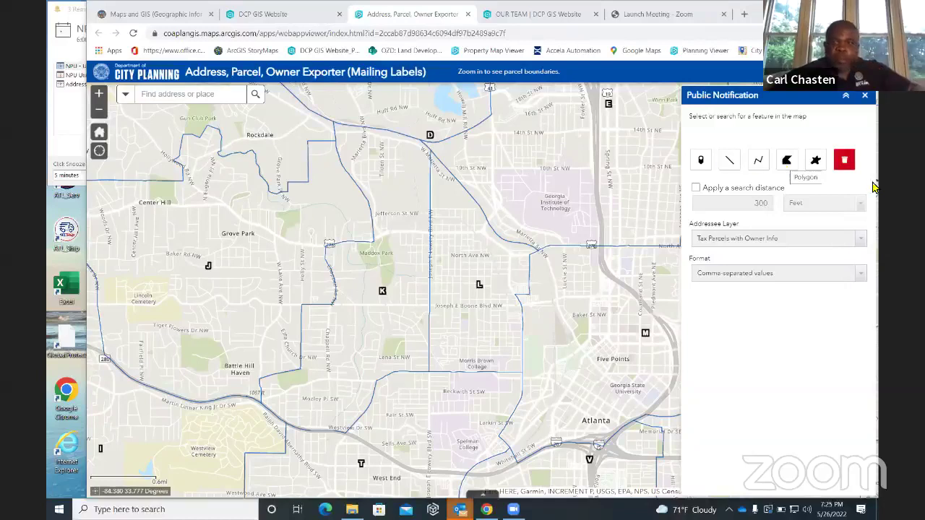
In the Address, Parcel, Owner Exporter, trace a polygon along the NPU L boundary to select its tax parcels.
left_click(786, 160)
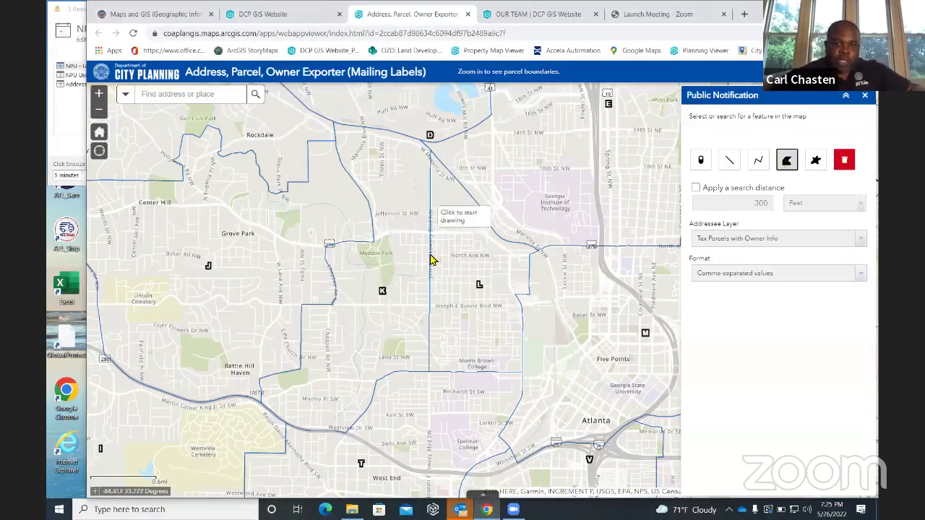
left_click(430, 157)
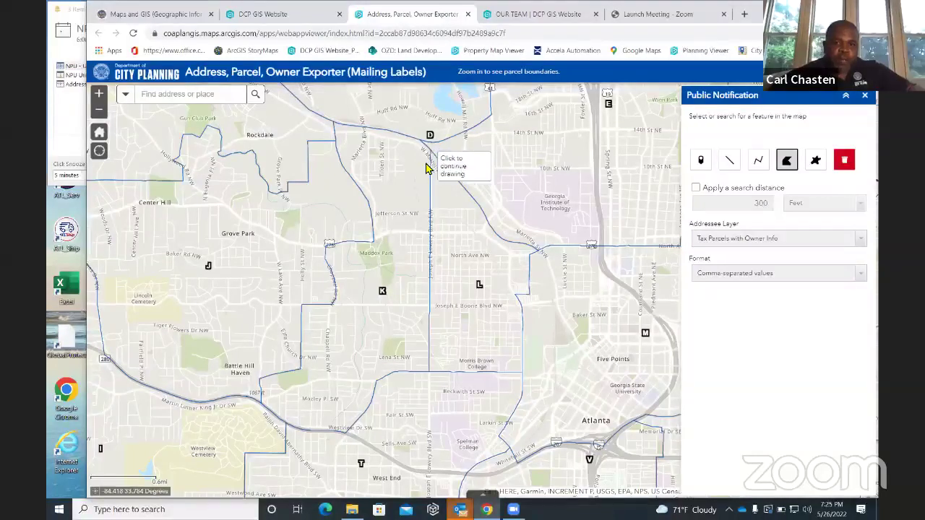
left_click(429, 374)
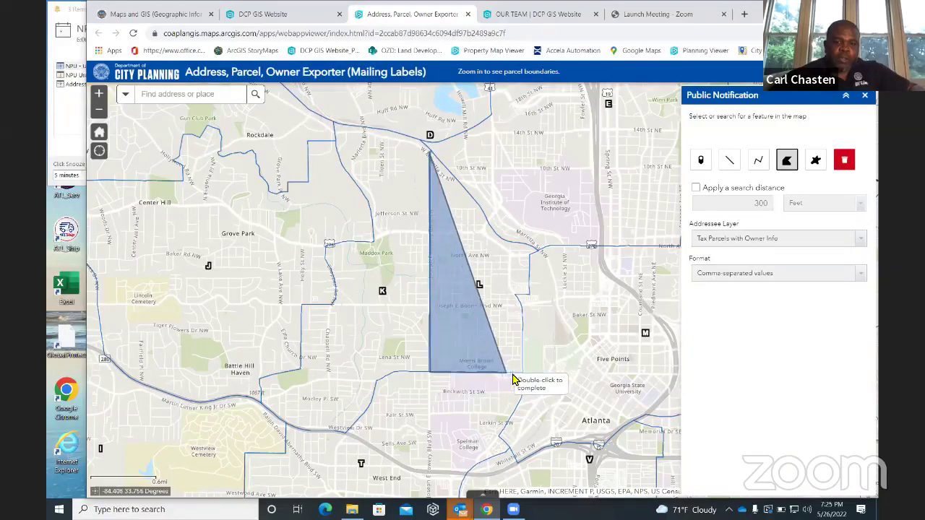
left_click(522, 374)
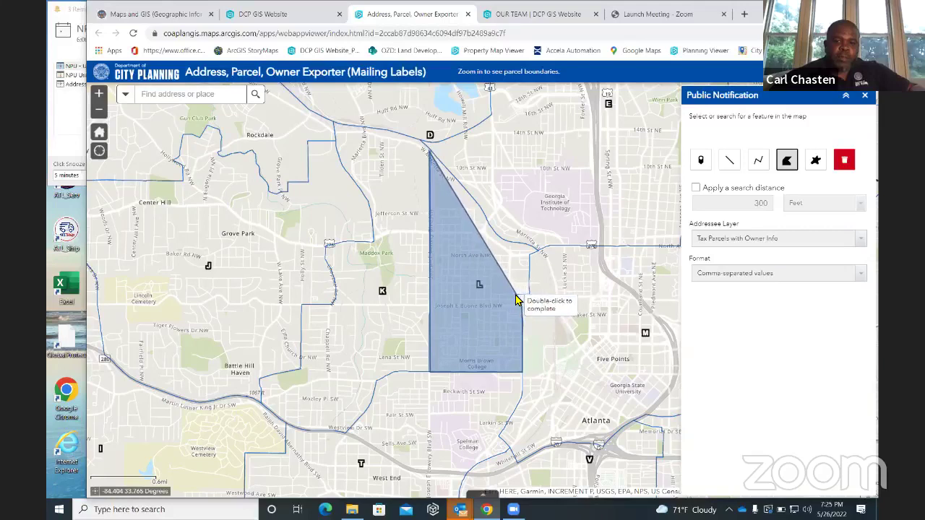
left_click(518, 297)
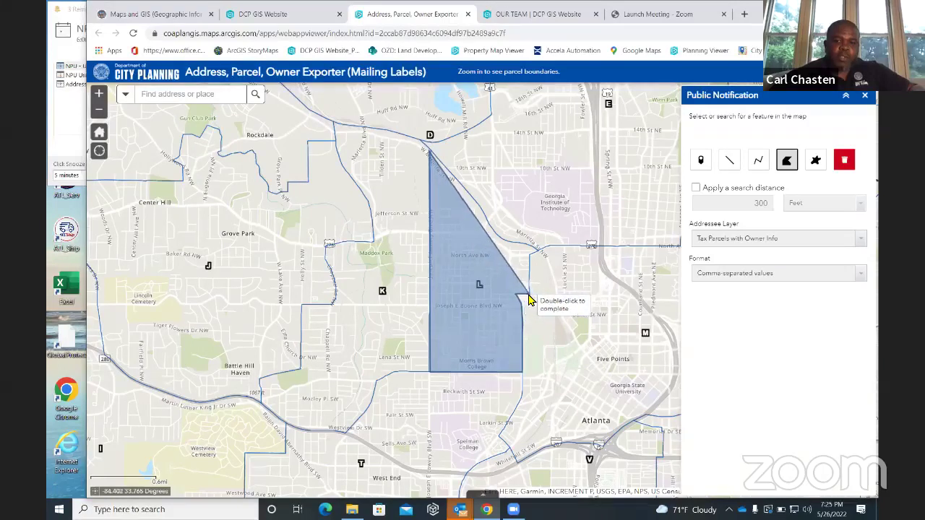
left_click(529, 296)
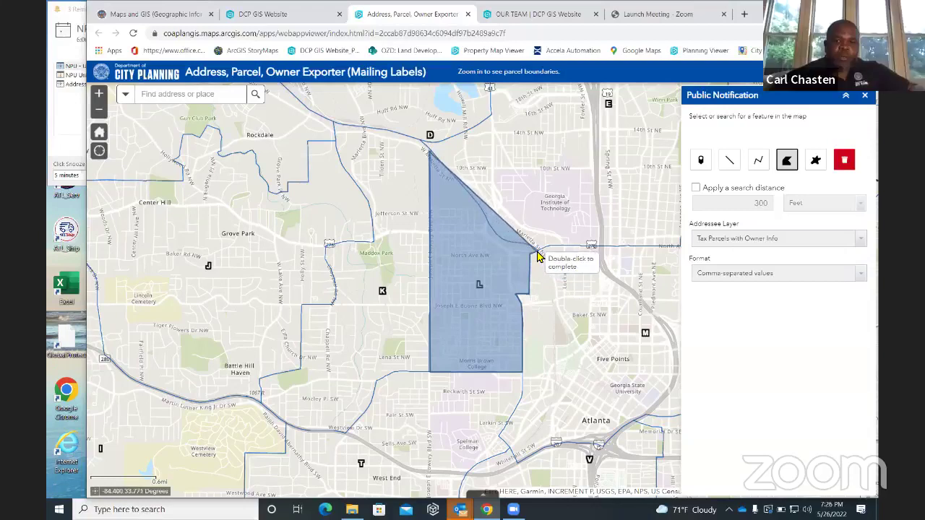
left_click(525, 247)
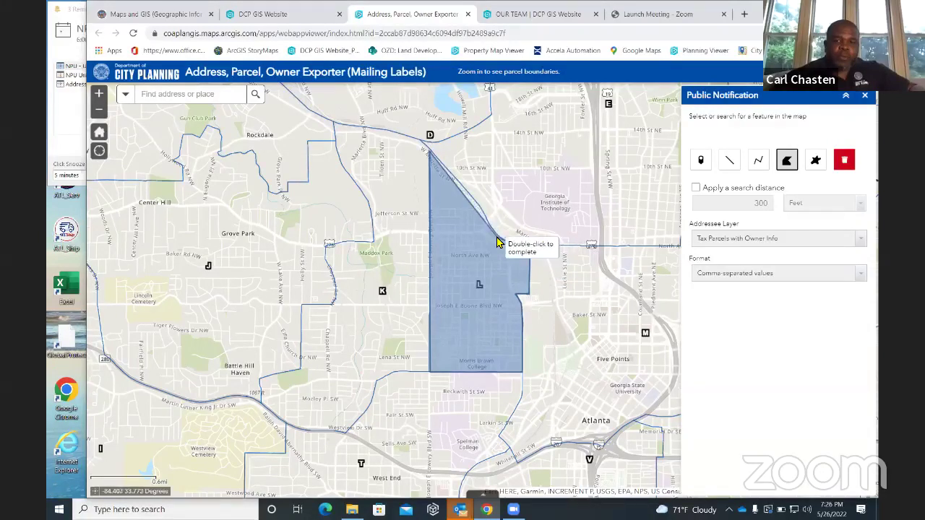
double_click(455, 182)
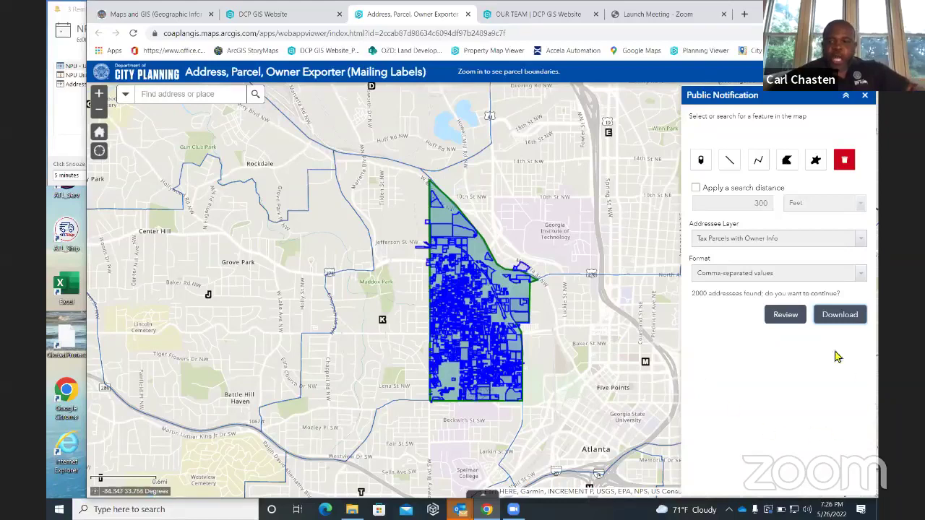
Review the selected addresses, download the tax parcels with owner info as comma-separated values, and open the file in Excel.
left_click(790, 318)
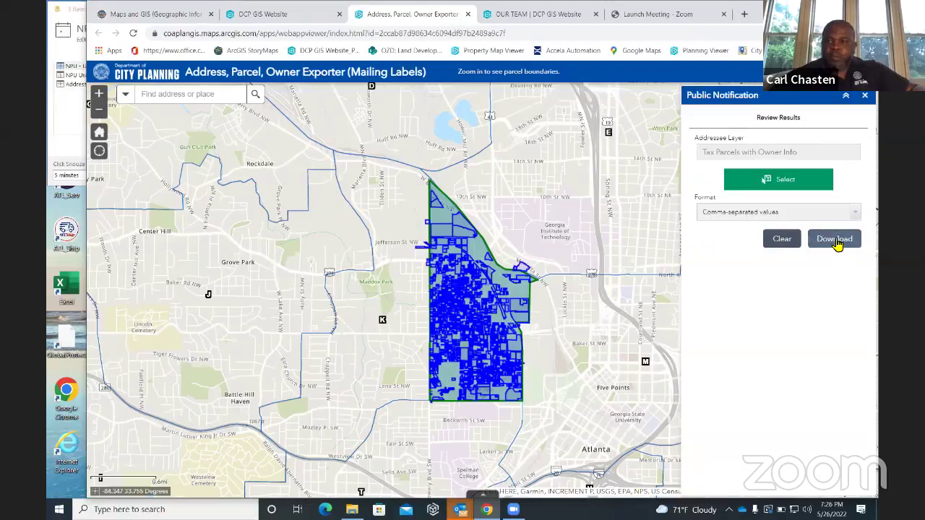
left_click(836, 244)
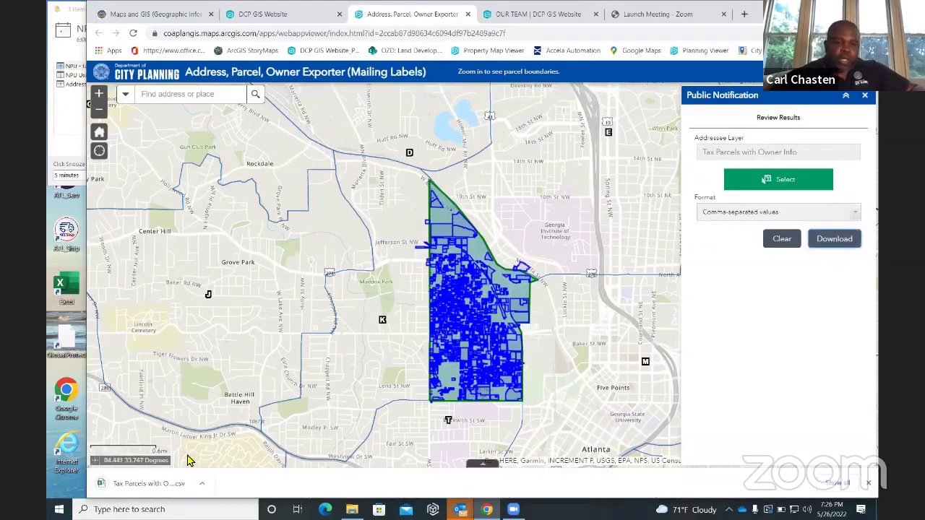
left_click(150, 484)
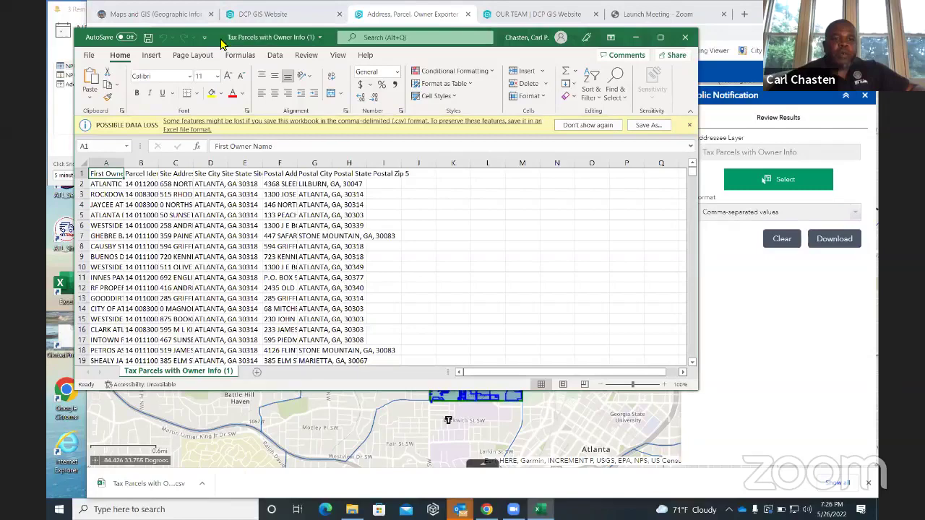
Widen the owner name, site address, site city and postal columns to read the parcel list, and close the workbook without saving.
left_click_drag(222, 43, 365, 60)
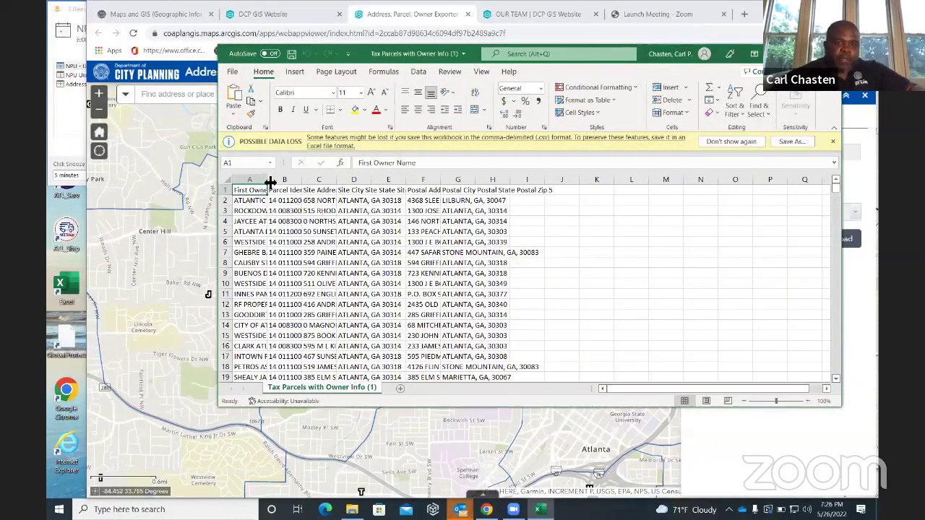
left_click_drag(268, 183, 344, 190)
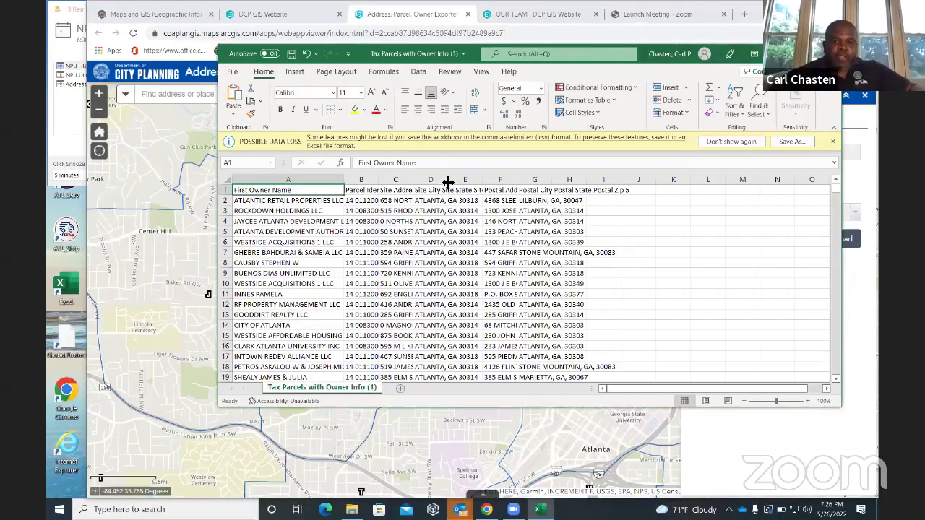
left_click_drag(448, 180, 516, 190)
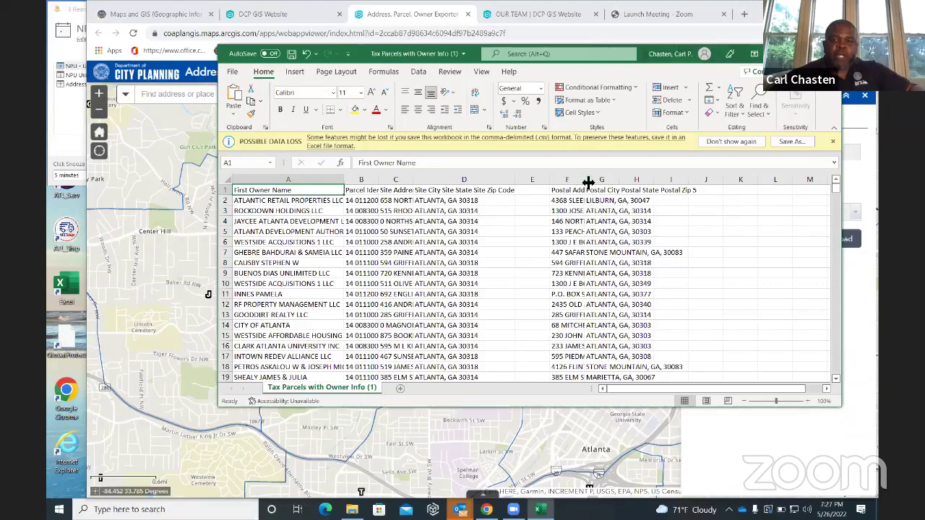
left_click_drag(585, 183, 626, 186)
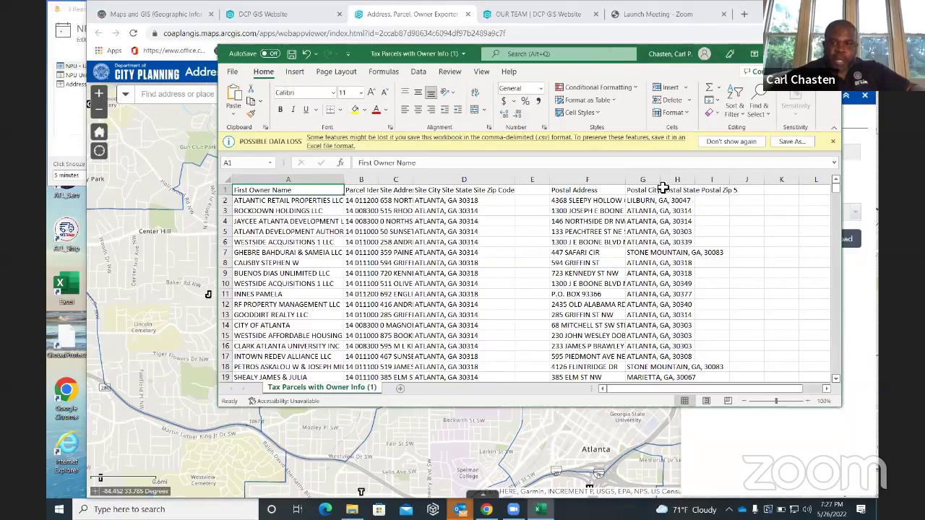
left_click_drag(672, 182, 705, 187)
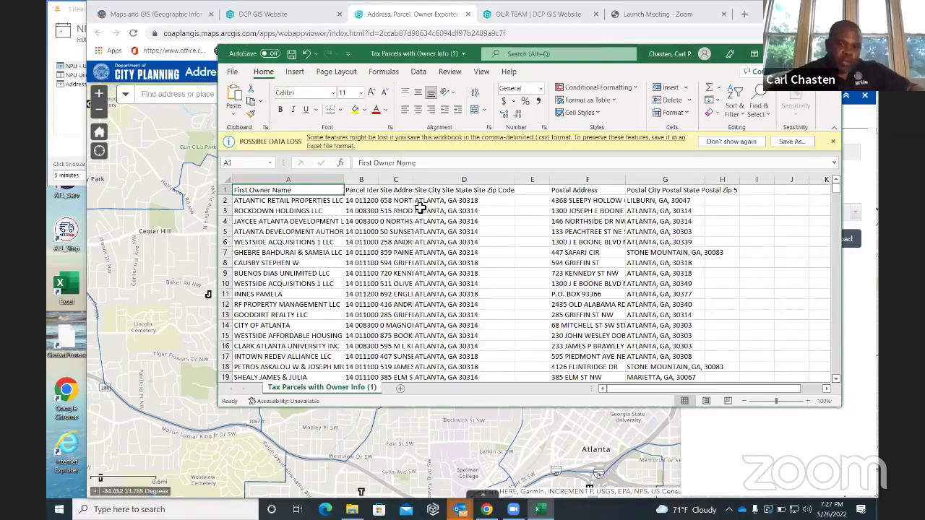
left_click_drag(413, 184, 500, 194)
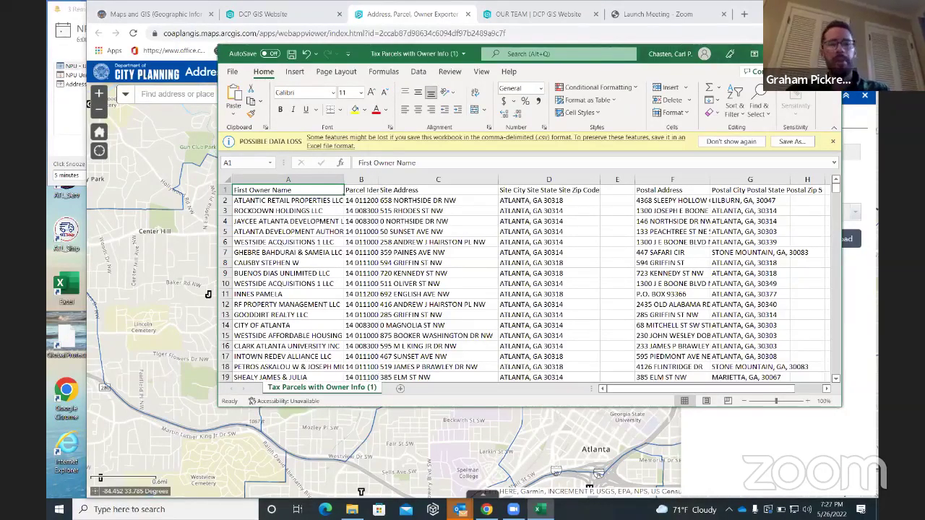
key("ctrl+w")
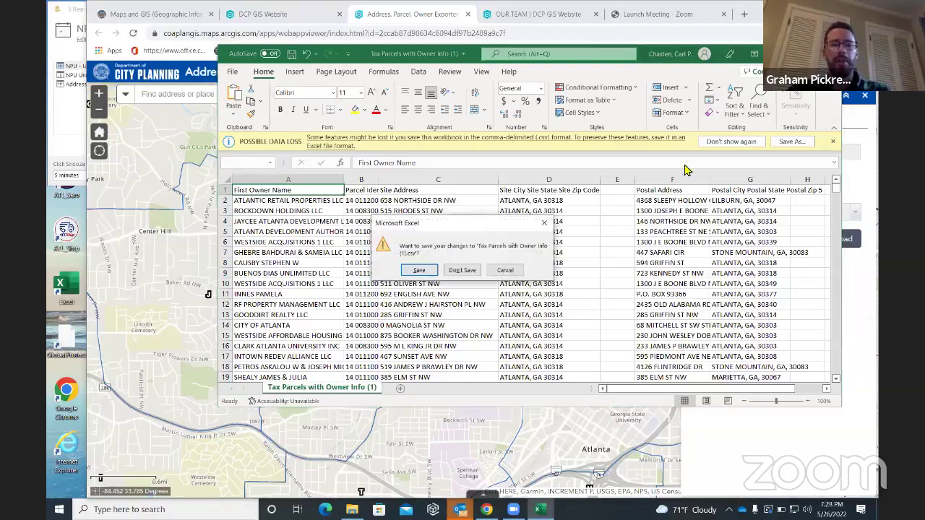
left_click(462, 270)
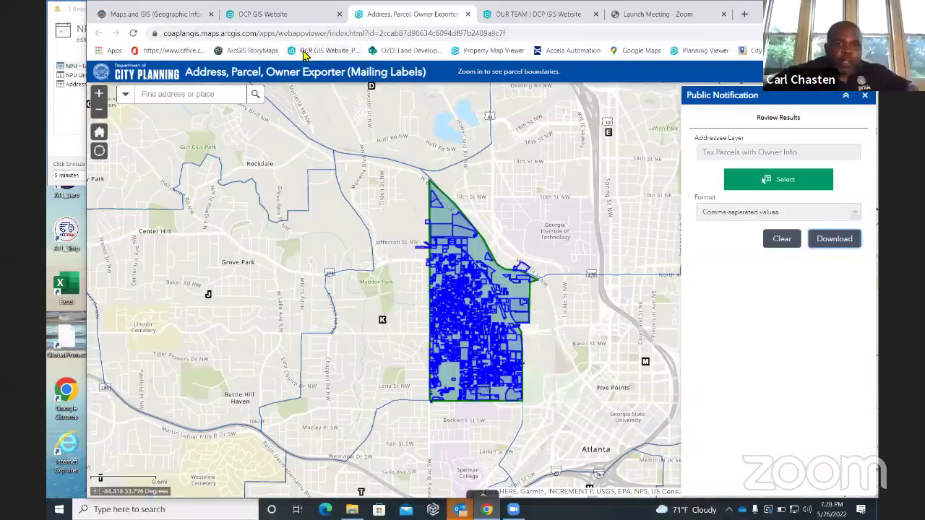
Load the bookmarked GIS pages one after another, from ArcGIS StoryMaps through the Property Map Viewer to the Planning Viewer.
left_click(335, 56)
left_click(246, 56)
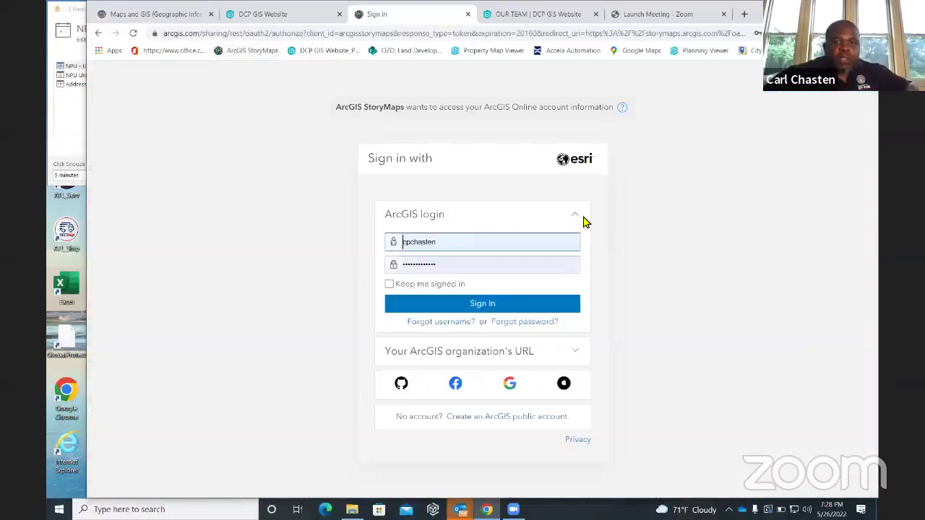
left_click(326, 55)
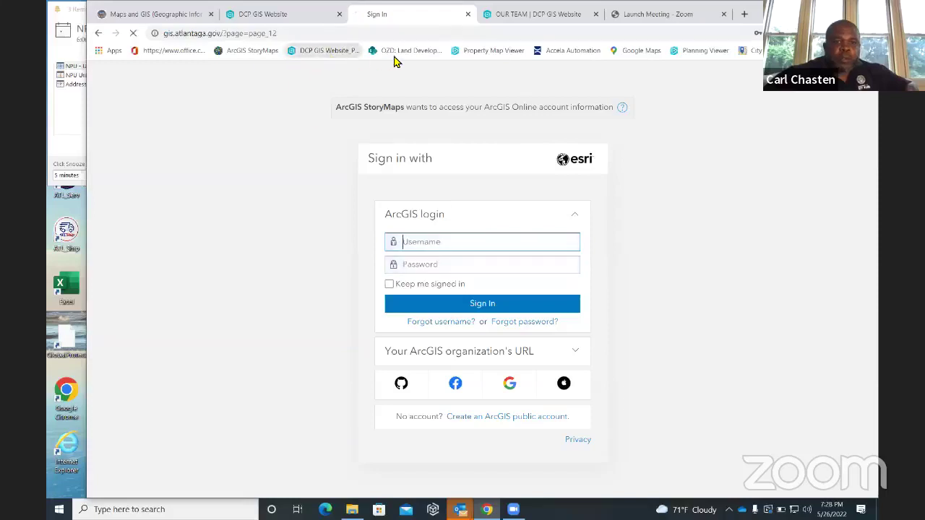
left_click(411, 52)
left_click(493, 52)
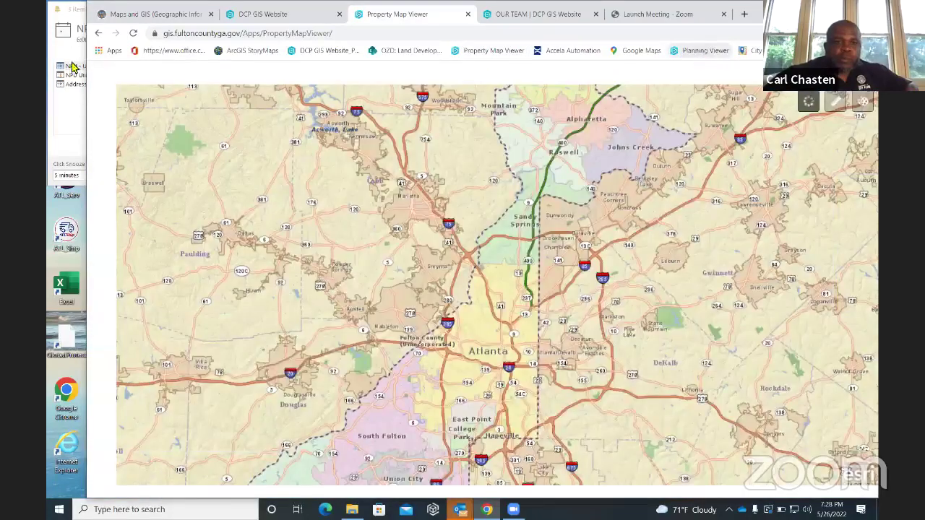
left_click(704, 50)
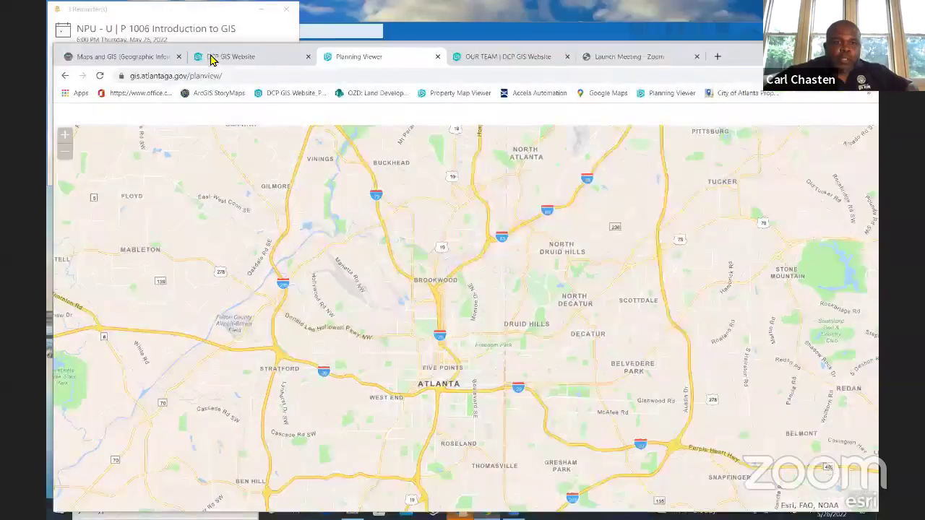
Switch from the DCP GIS Website to the city's Maps and GIS page and go back to the City of Atlanta home page.
left_click(221, 57)
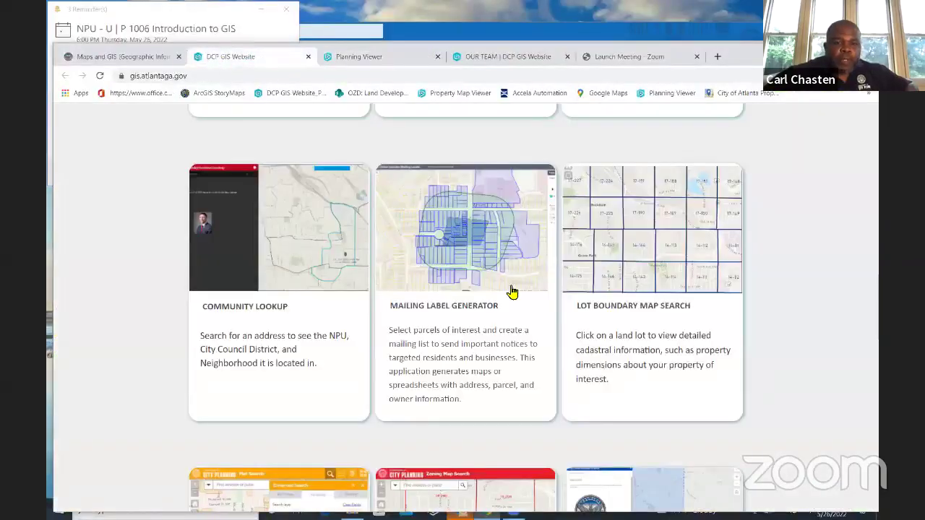
left_click(120, 57)
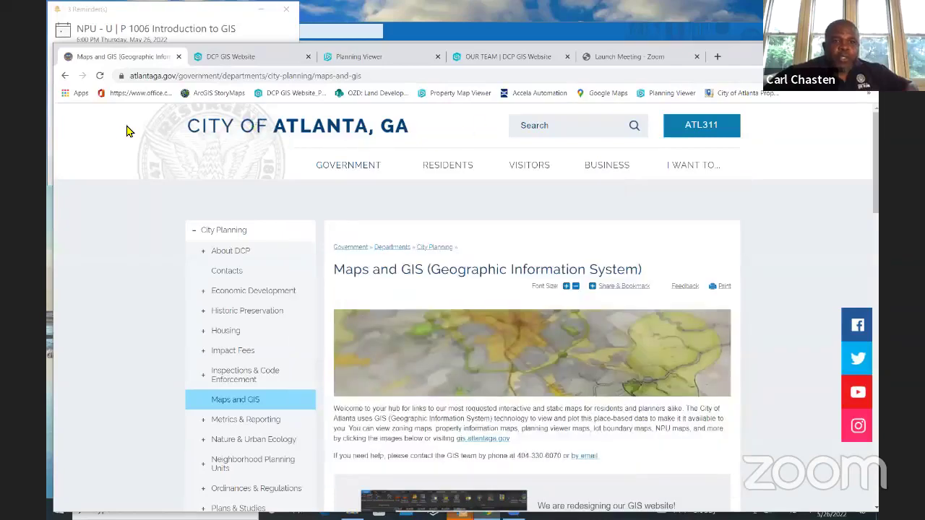
mouse_move(317, 159)
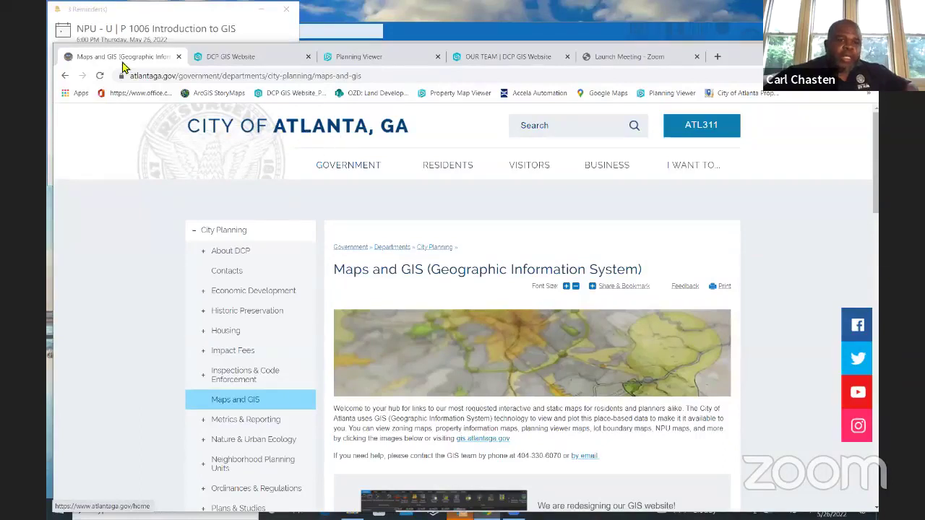
left_click(66, 76)
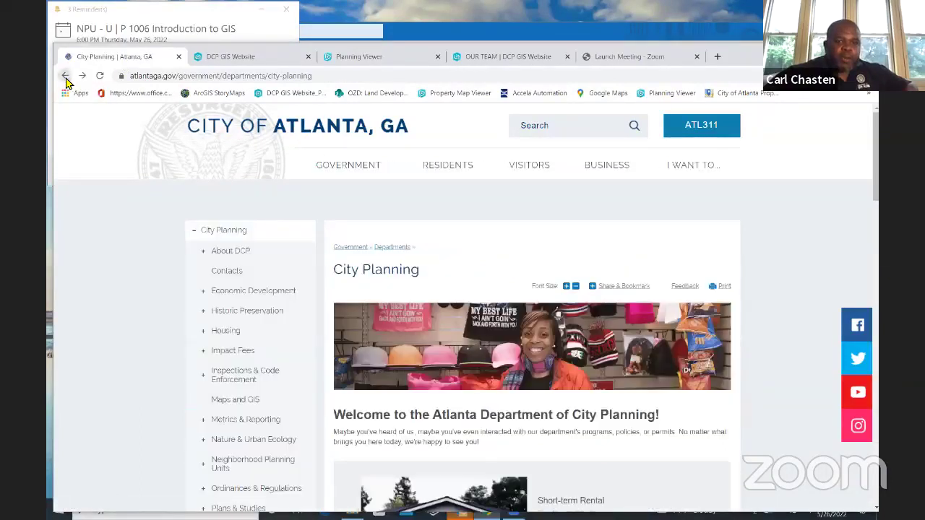
left_click(65, 76)
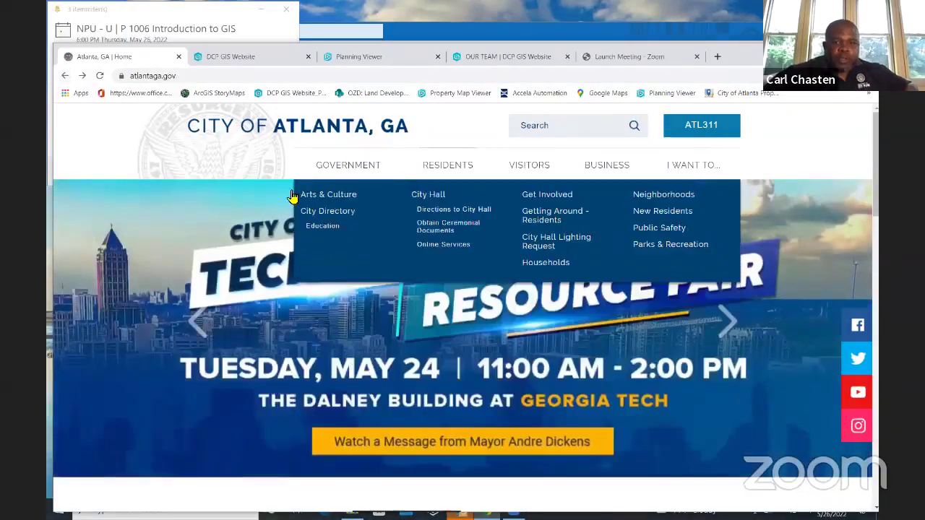
Open City Planning from the government departments, go to its Maps and GIS page, and follow the gis.atlantaga.gov link.
mouse_move(355, 175)
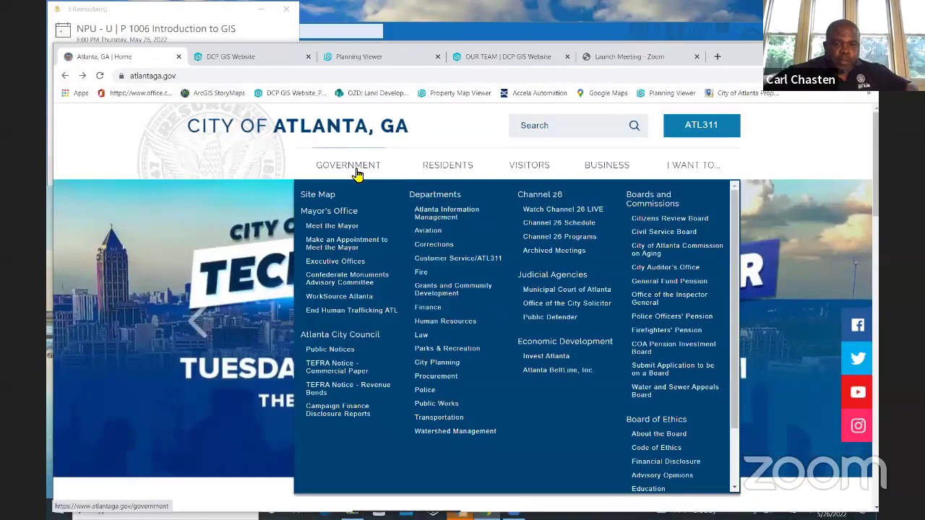
left_click(427, 368)
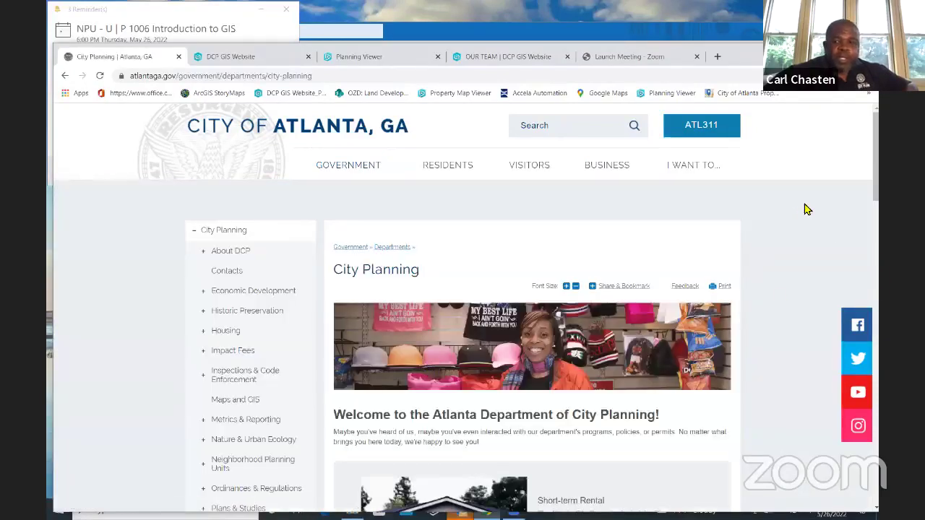
scroll(423, 305, "down", 2)
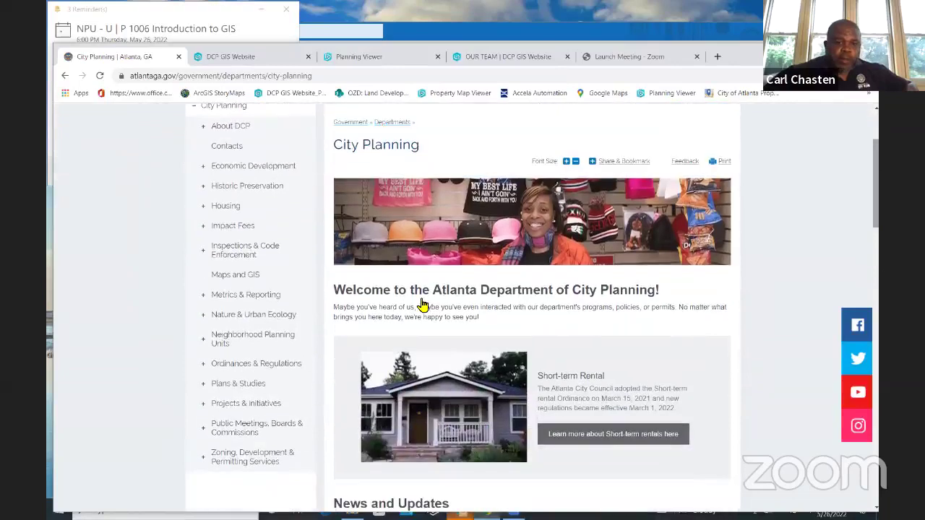
left_click(235, 276)
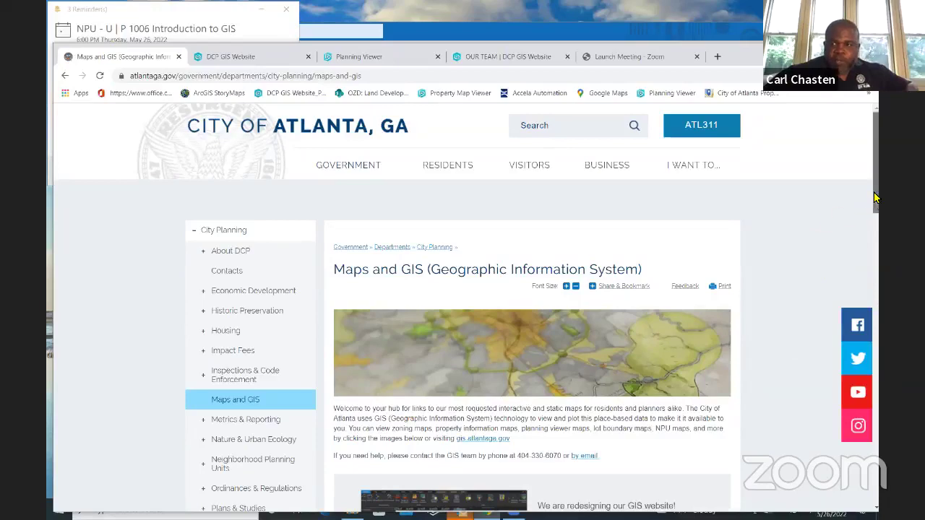
scroll(870, 201, "down", 2)
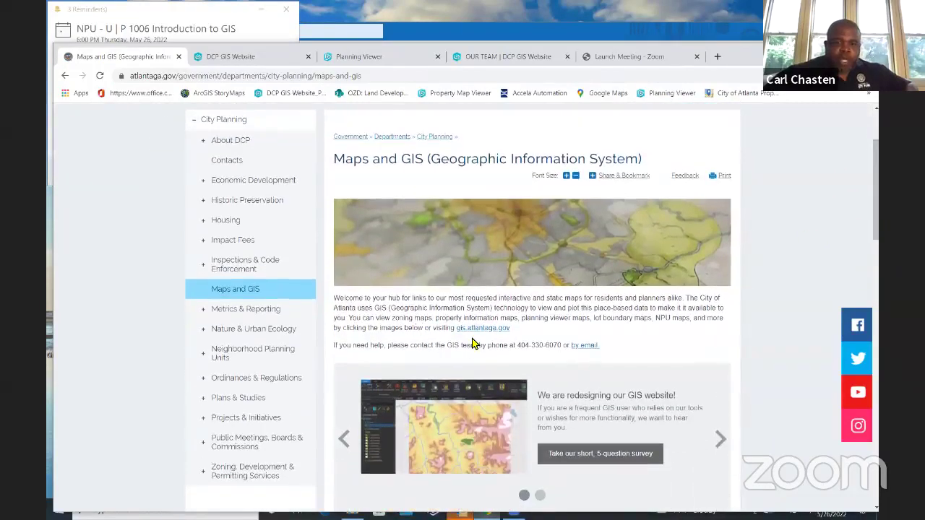
left_click(477, 336)
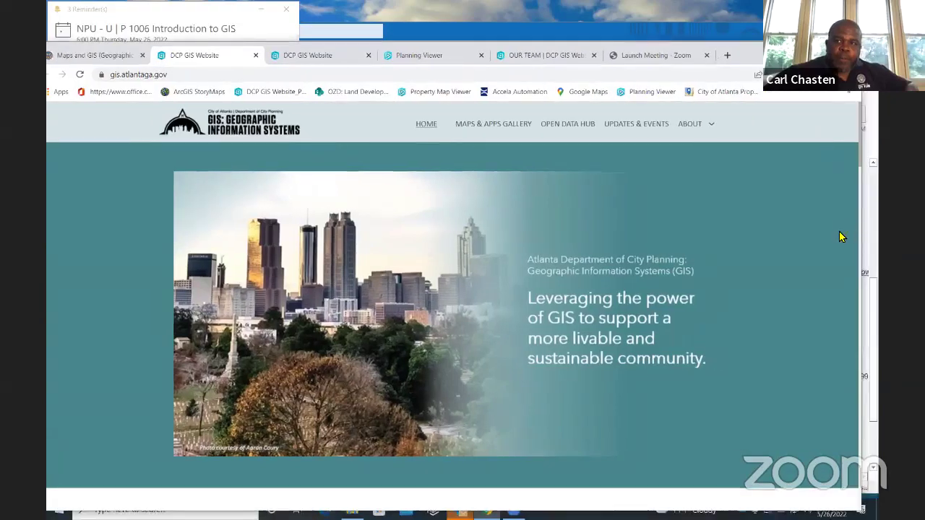
Find the Mailing Label Generator among the GIS site's popular apps, open it, and reload its page.
scroll(839, 240, "down", 3)
scroll(838, 241, "down", 6)
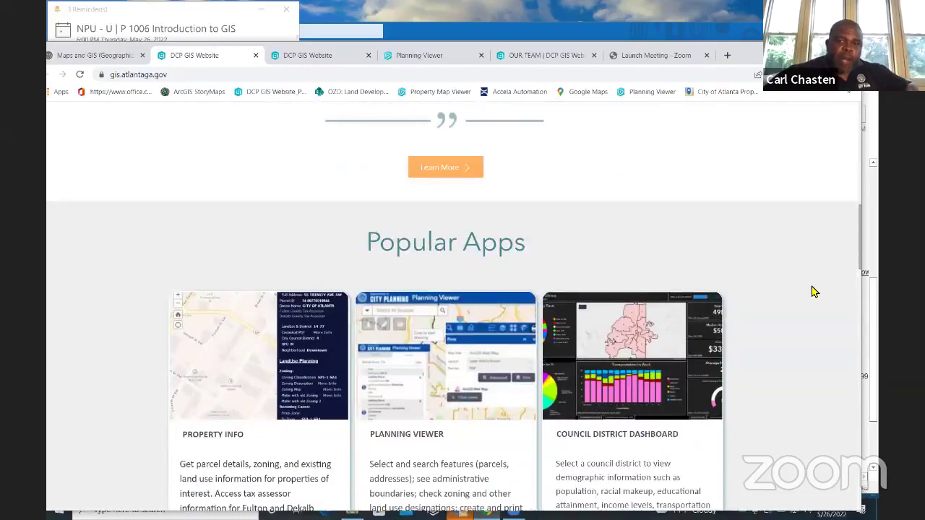
scroll(815, 292, "down", 5)
scroll(811, 292, "down", 2)
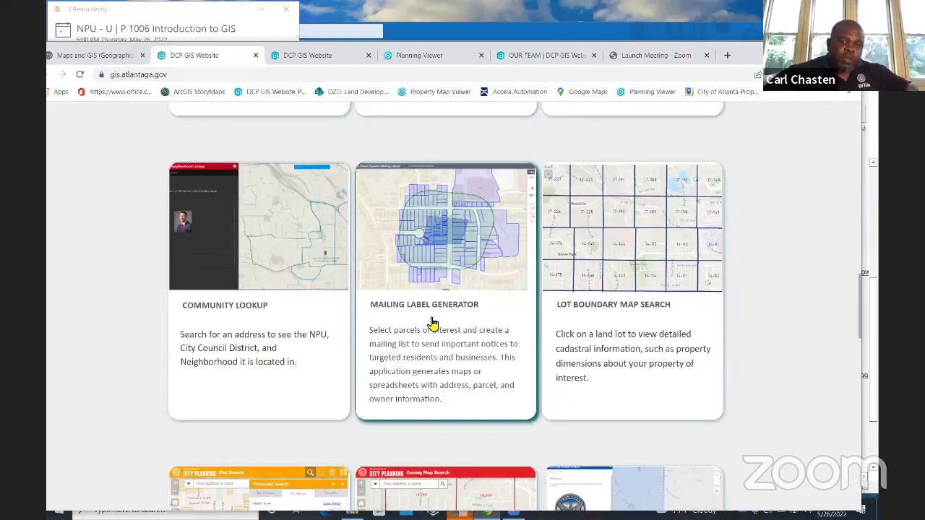
left_click(431, 323)
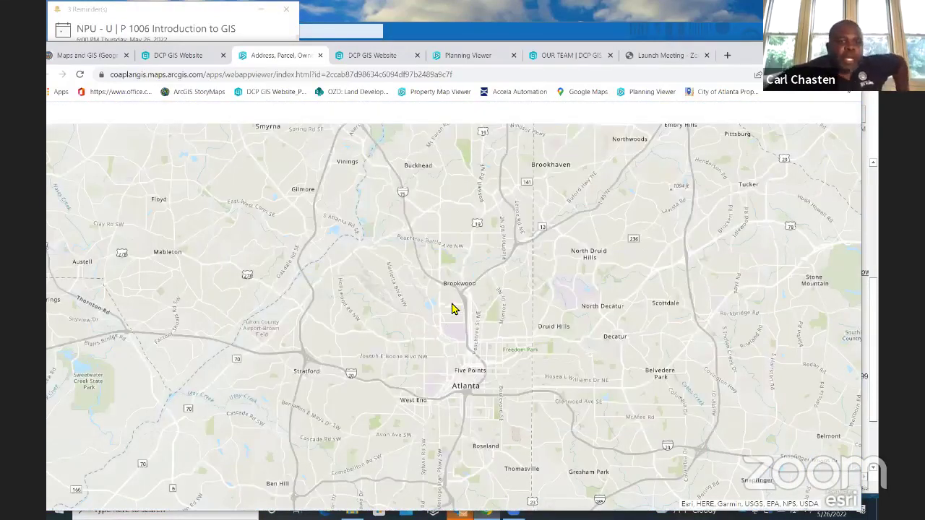
left_click(81, 75)
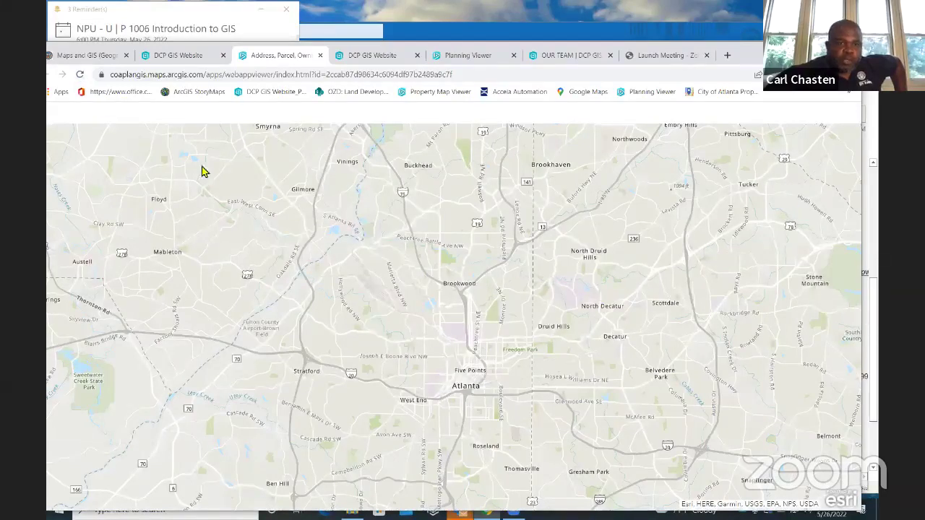
left_click(80, 75)
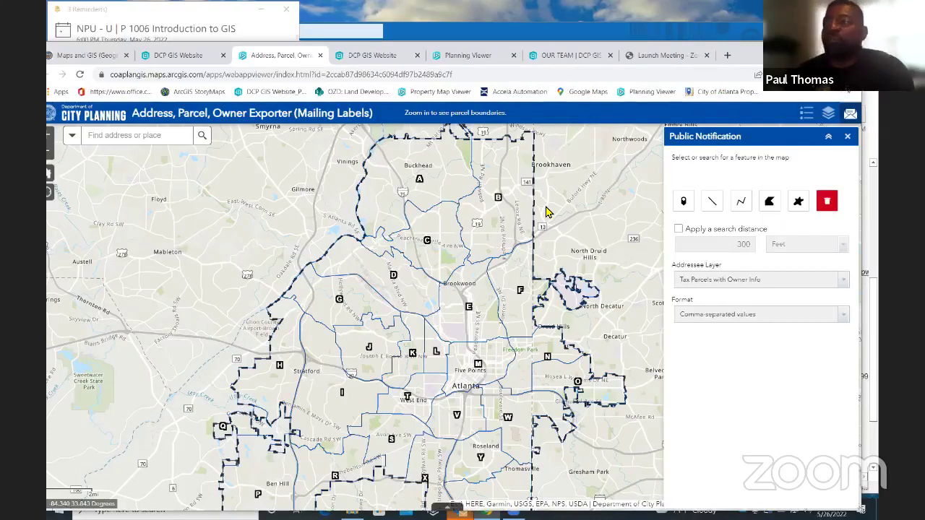
Check the addressee layer choices and place a selection point on the parcel southeast of 14th St NW and Spring St NW.
left_click(843, 282)
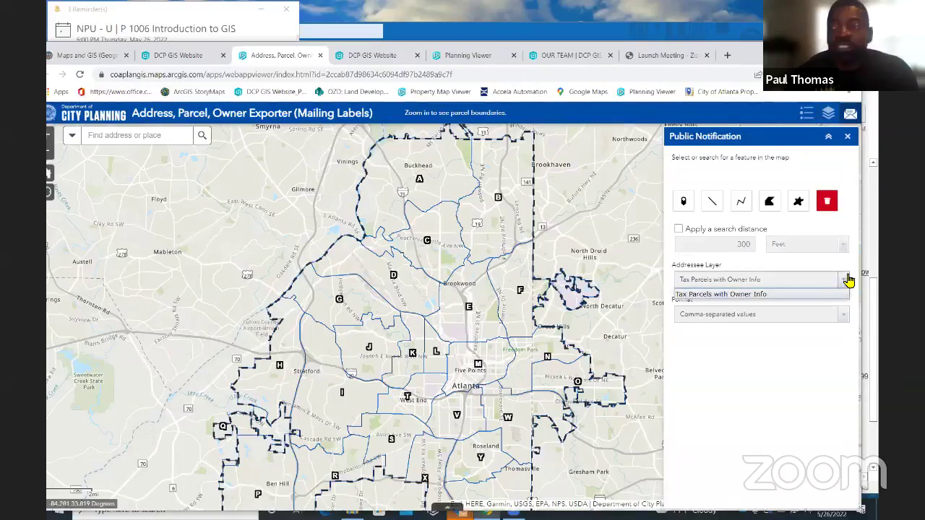
left_click(848, 269)
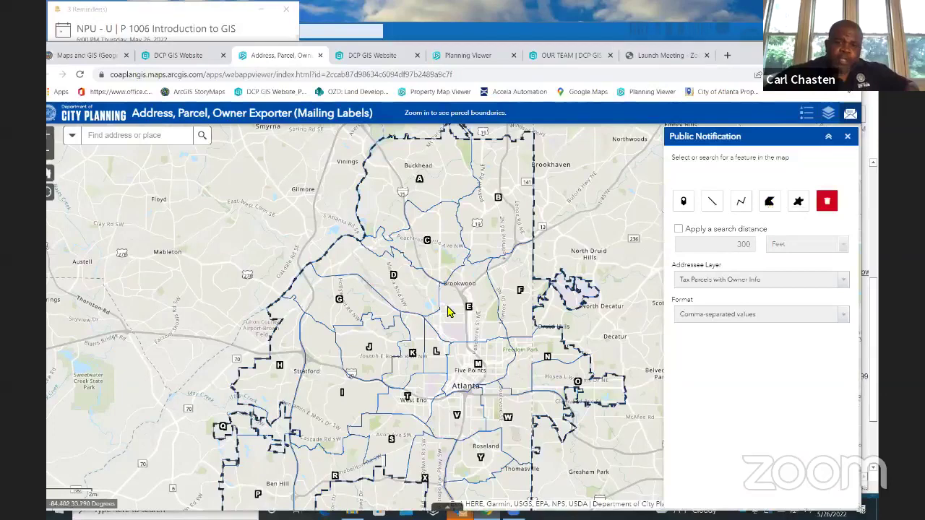
scroll(448, 309, "up", 1)
scroll(493, 326, "up", 3)
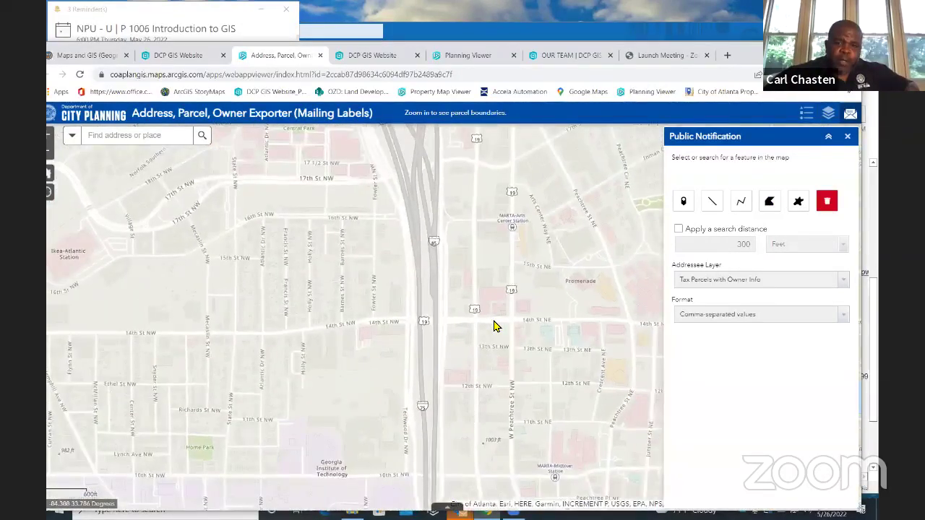
scroll(493, 327, "up", 2)
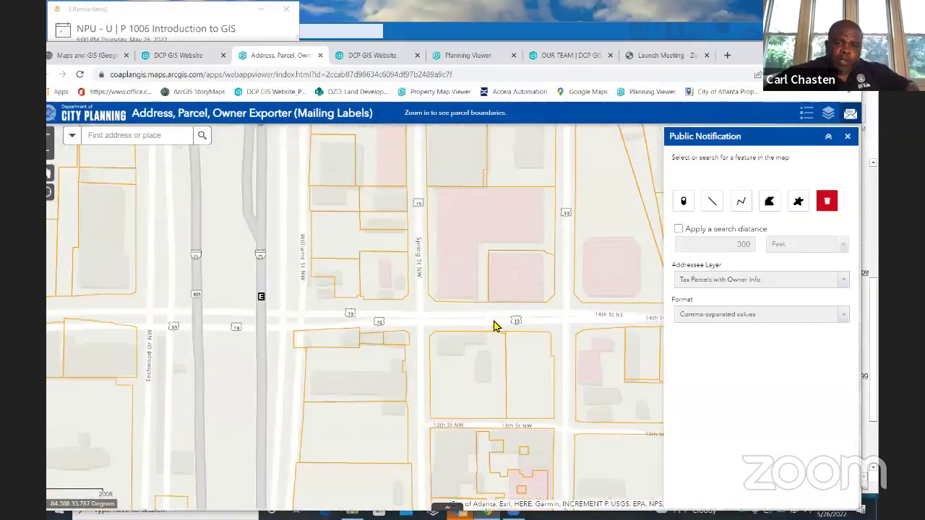
scroll(494, 326, "down", 3)
scroll(493, 326, "up", 2)
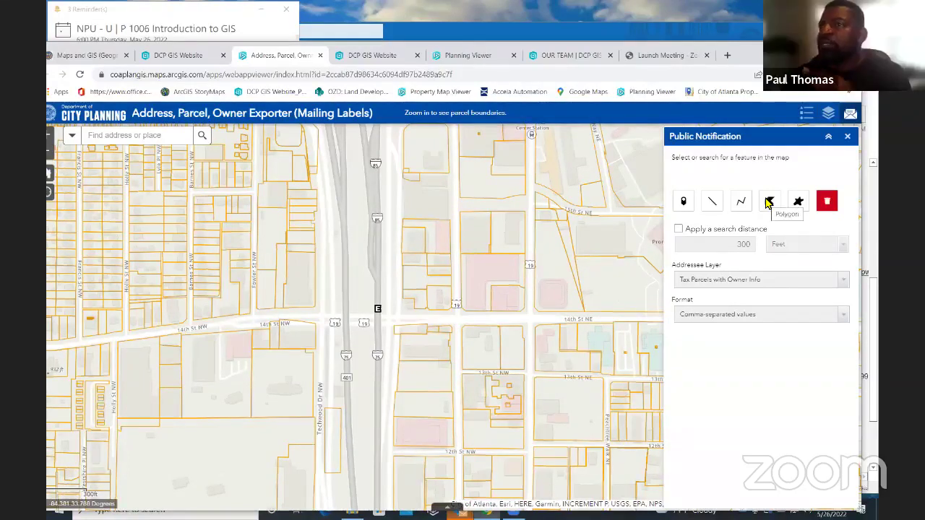
left_click(684, 205)
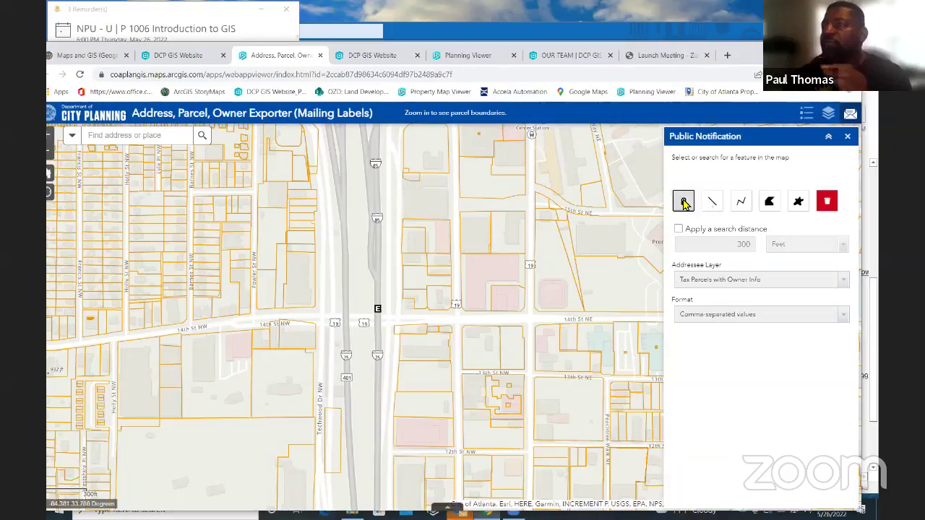
left_click(478, 352)
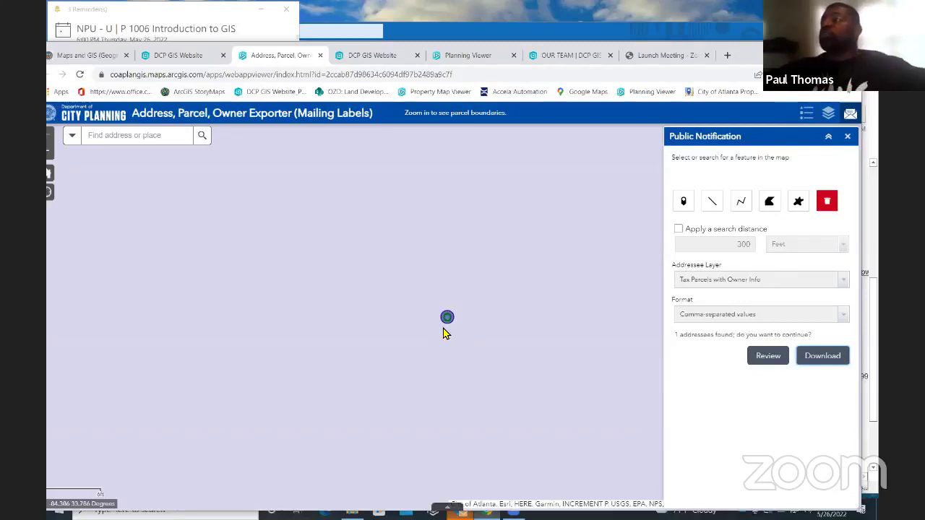
Apply a 300-foot search distance around the point and download the tax parcels with owner info as comma-separated values.
left_click(679, 229)
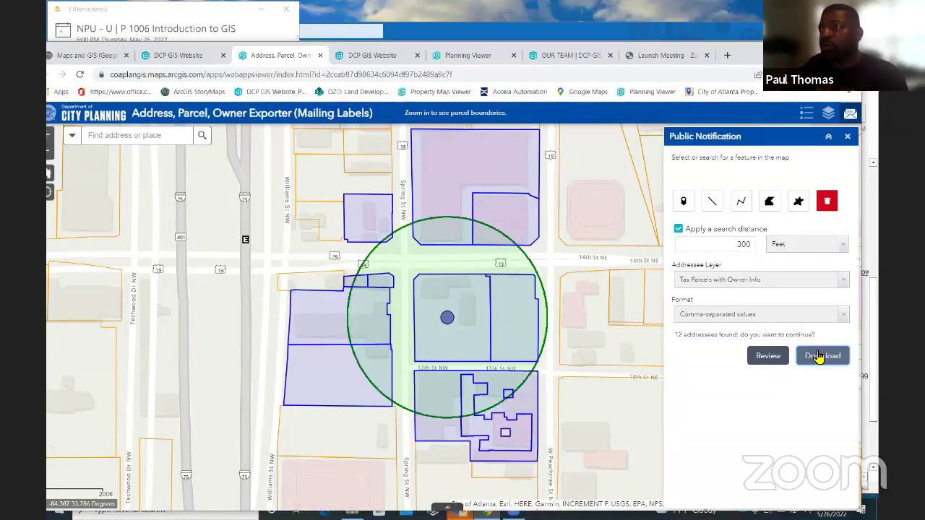
left_click(819, 357)
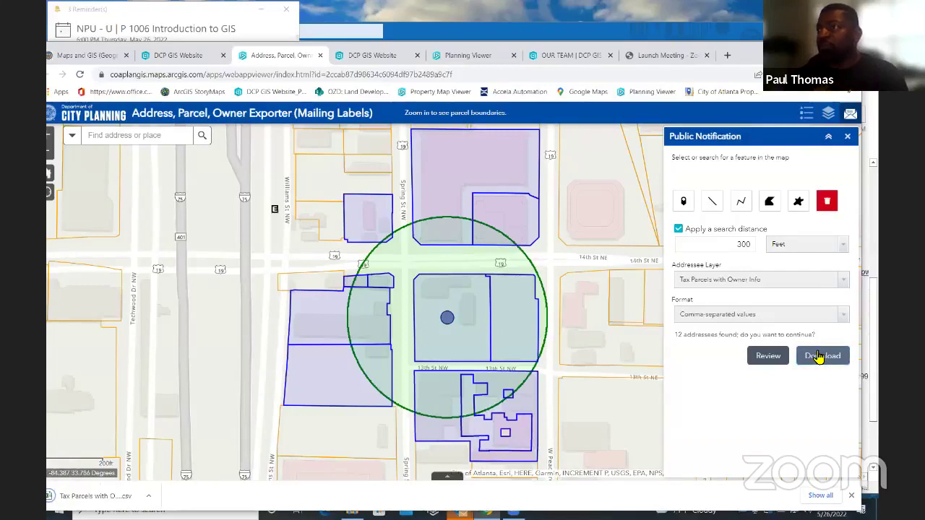